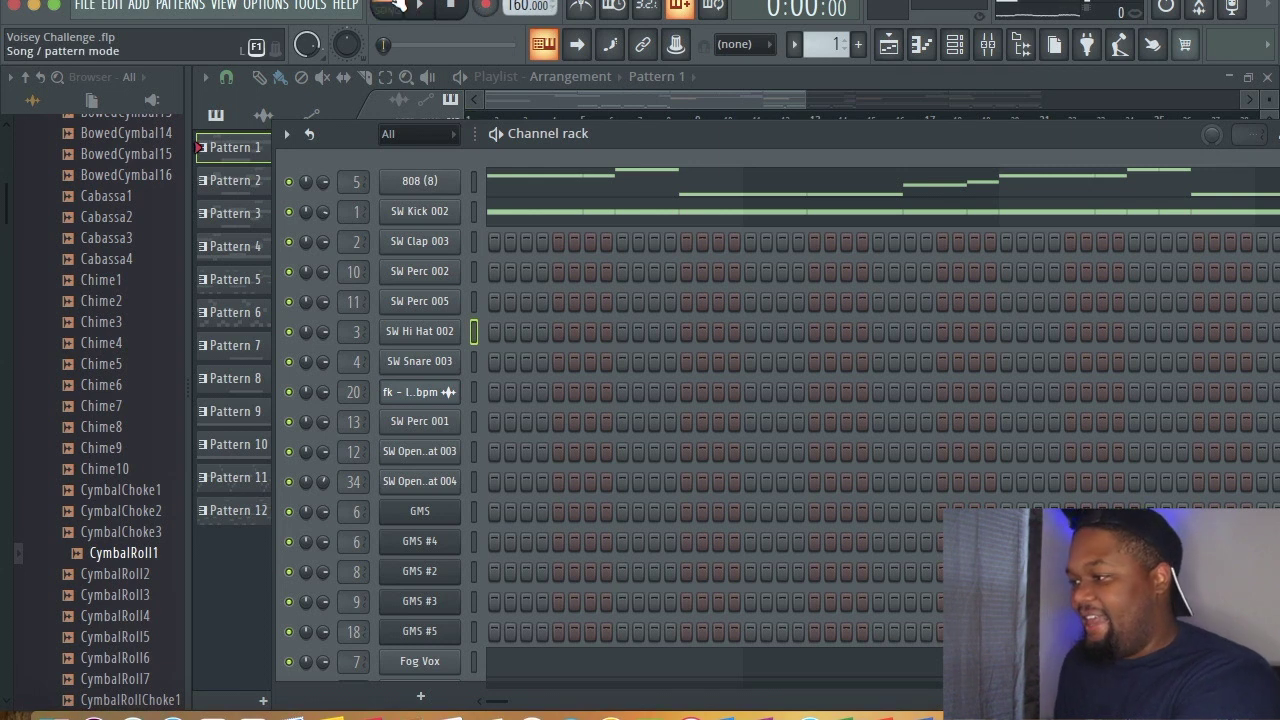
- Play Pattern 1 and solo the 808 (8) channel to hear it on its own
{"action": "key", "text": "space"}
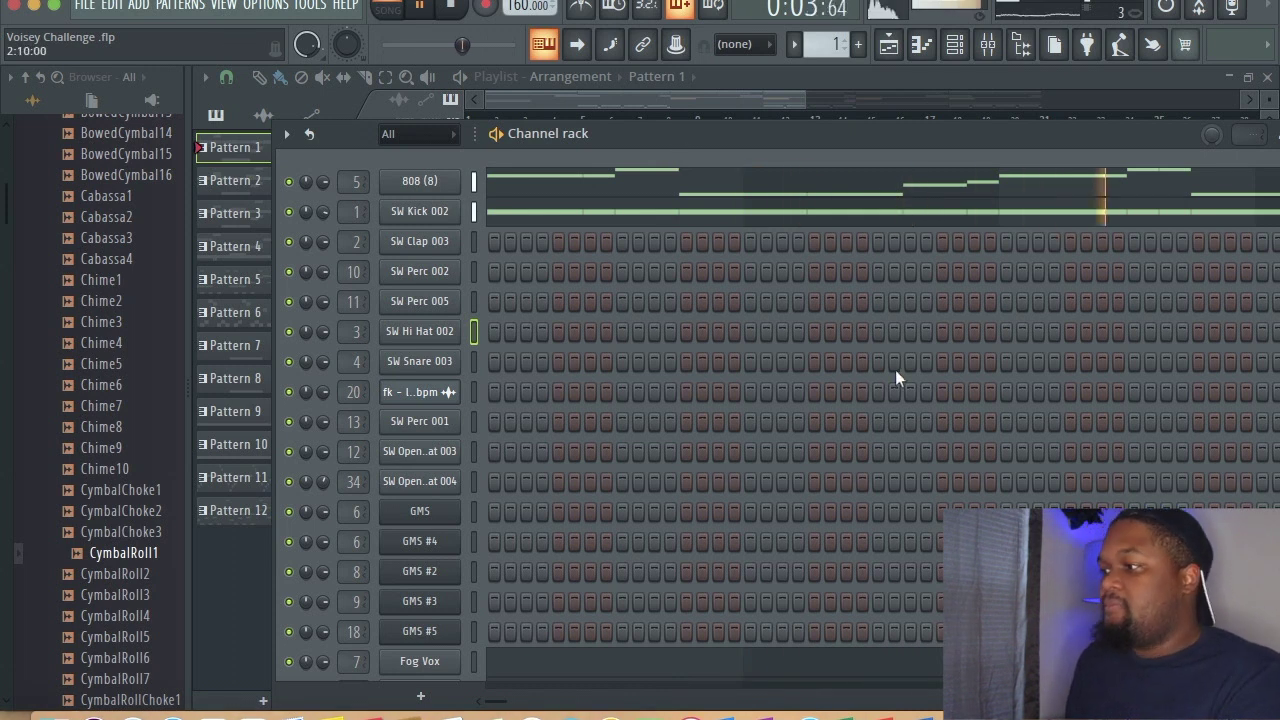
{"action": "right_click", "coordinate": [289, 182]}
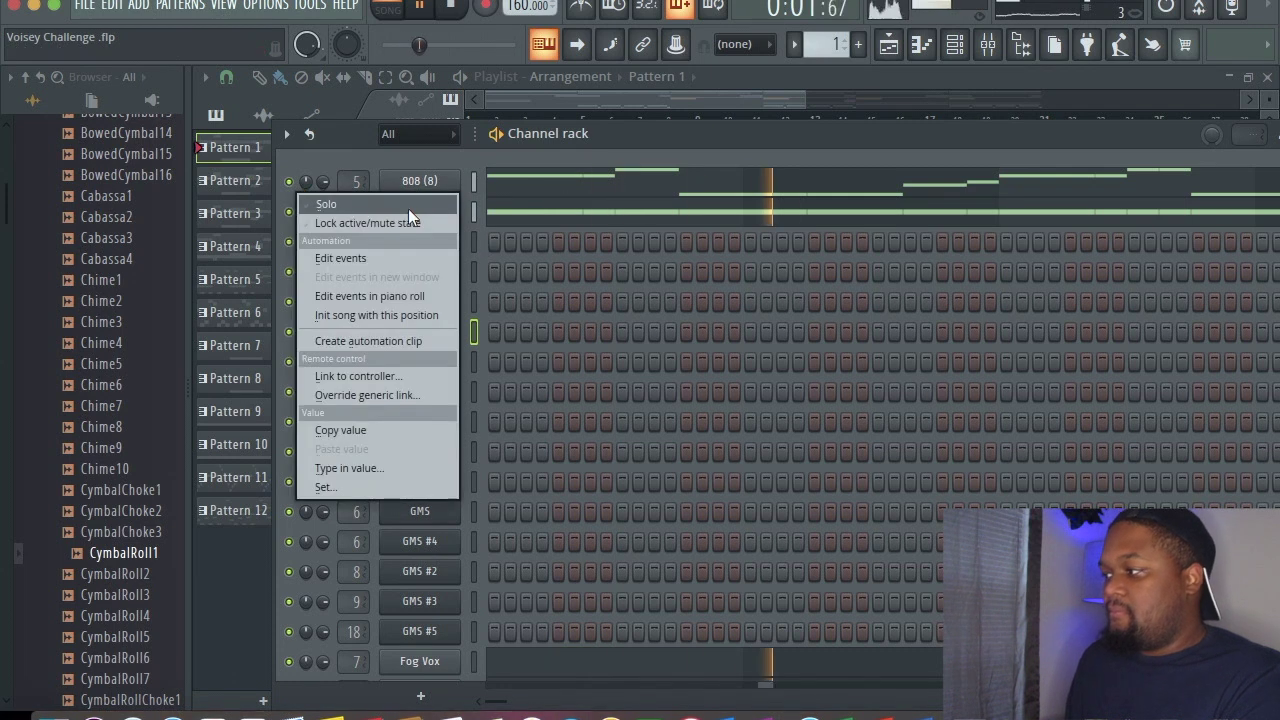
{"action": "left_click", "coordinate": [408, 206]}
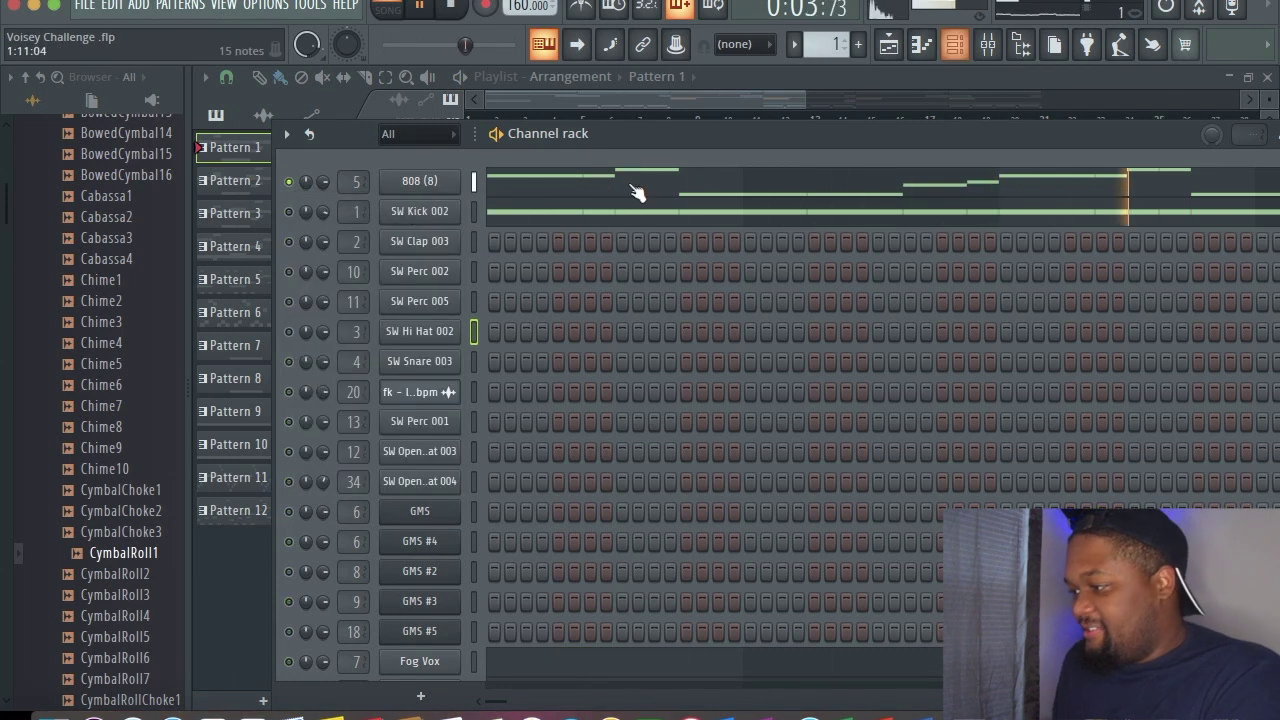
- Inspect the 808 (8) channel's sample settings and volume envelope, and open its mixer track
{"action": "left_click", "coordinate": [447, 190]}
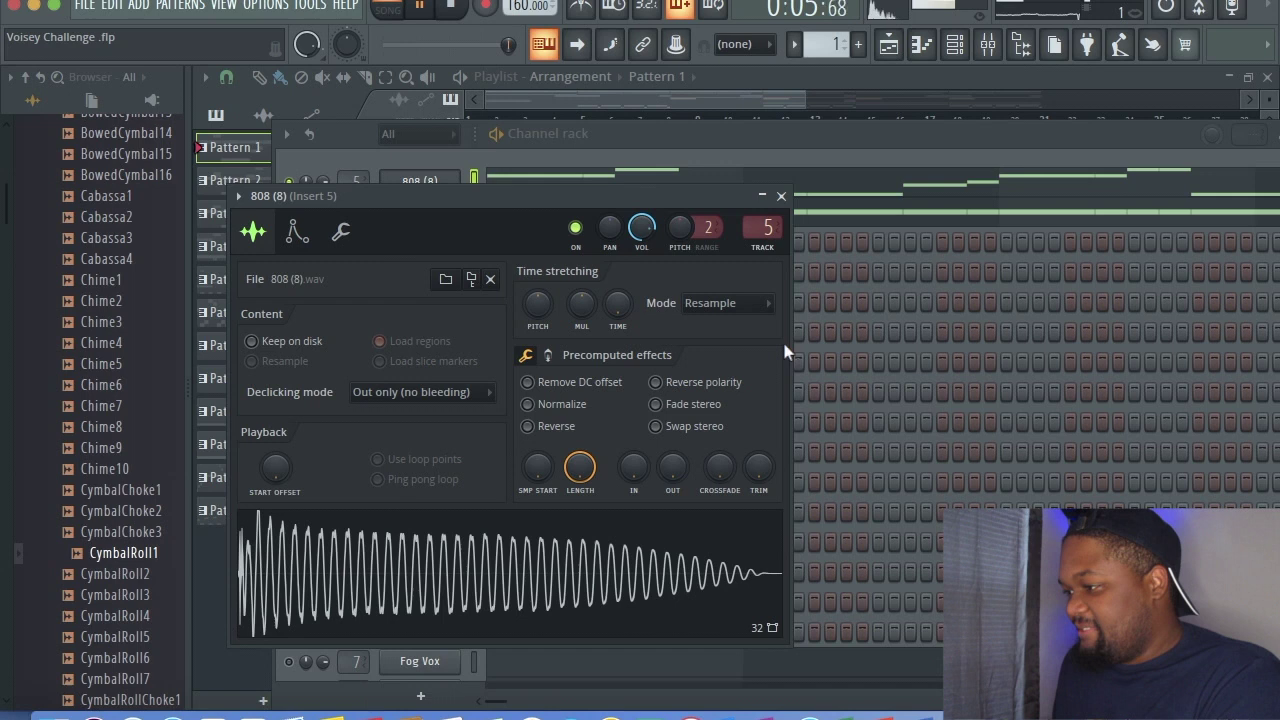
{"action": "left_click", "coordinate": [298, 233]}
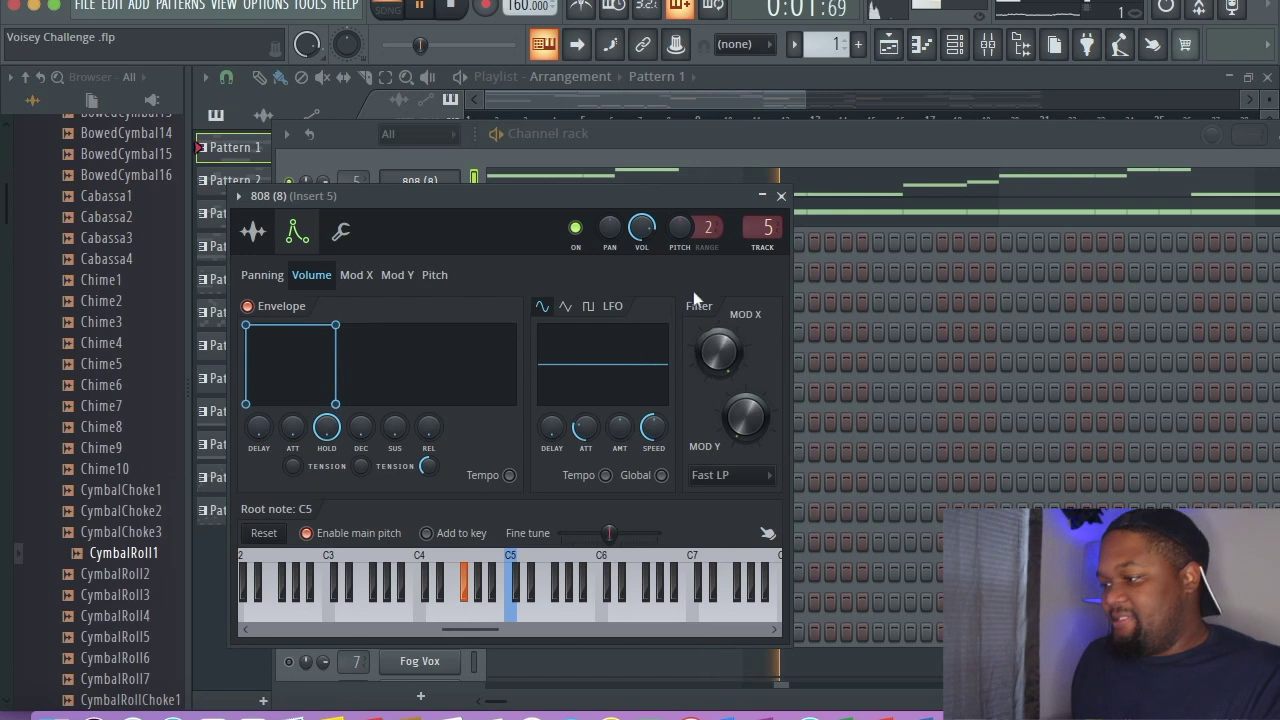
{"action": "double_click", "coordinate": [757, 232]}
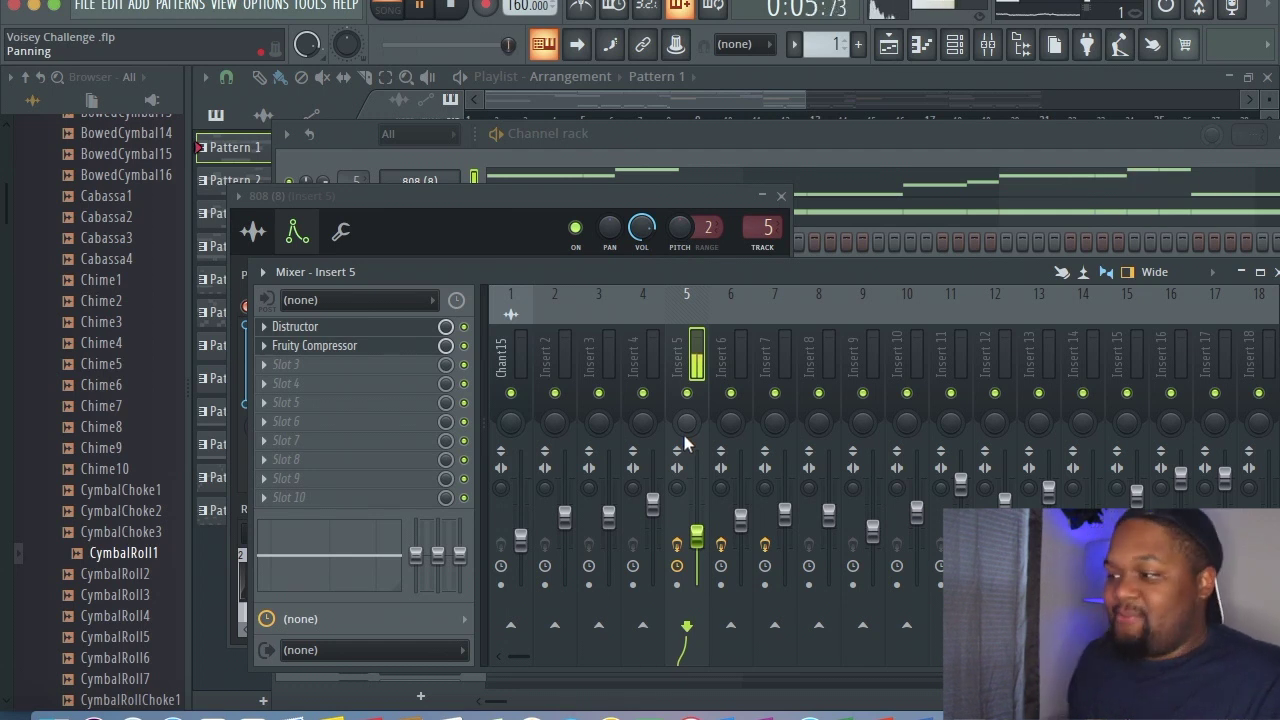
- Open the Distructor effect on the 808's mixer track and examine its settings and preset list
{"action": "left_click", "coordinate": [322, 328]}
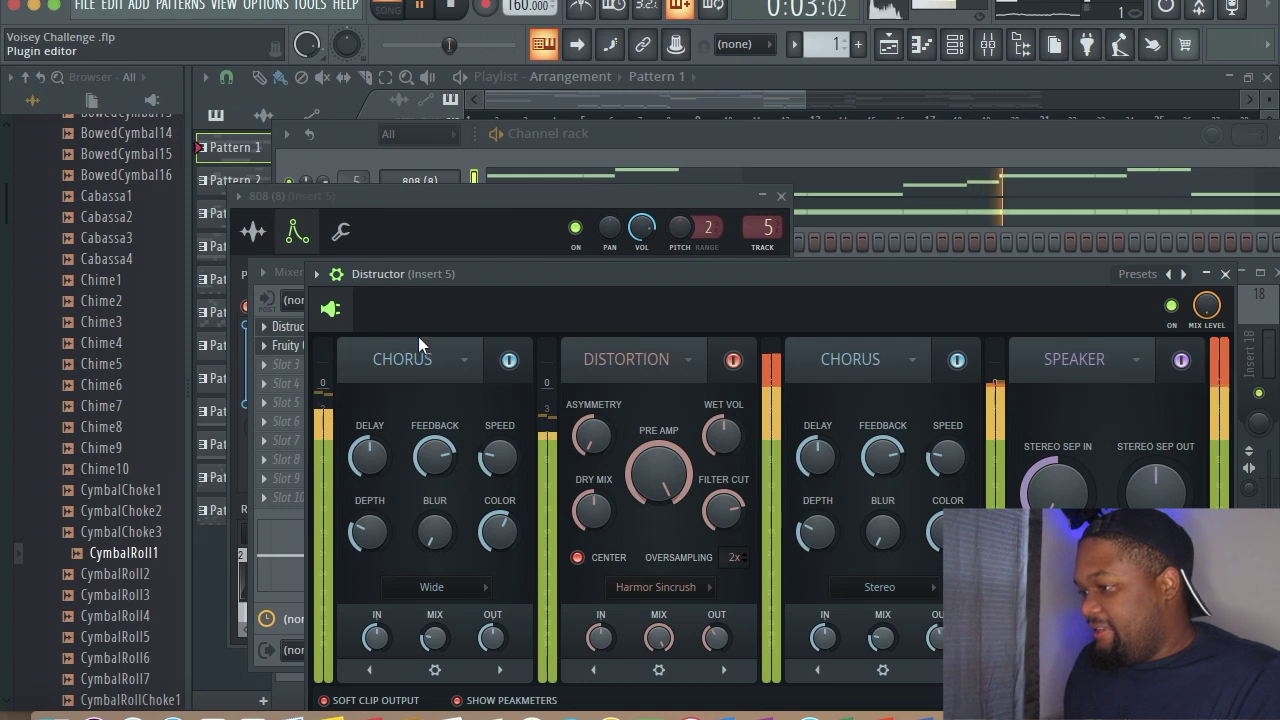
{"action": "left_click", "coordinate": [335, 275]}
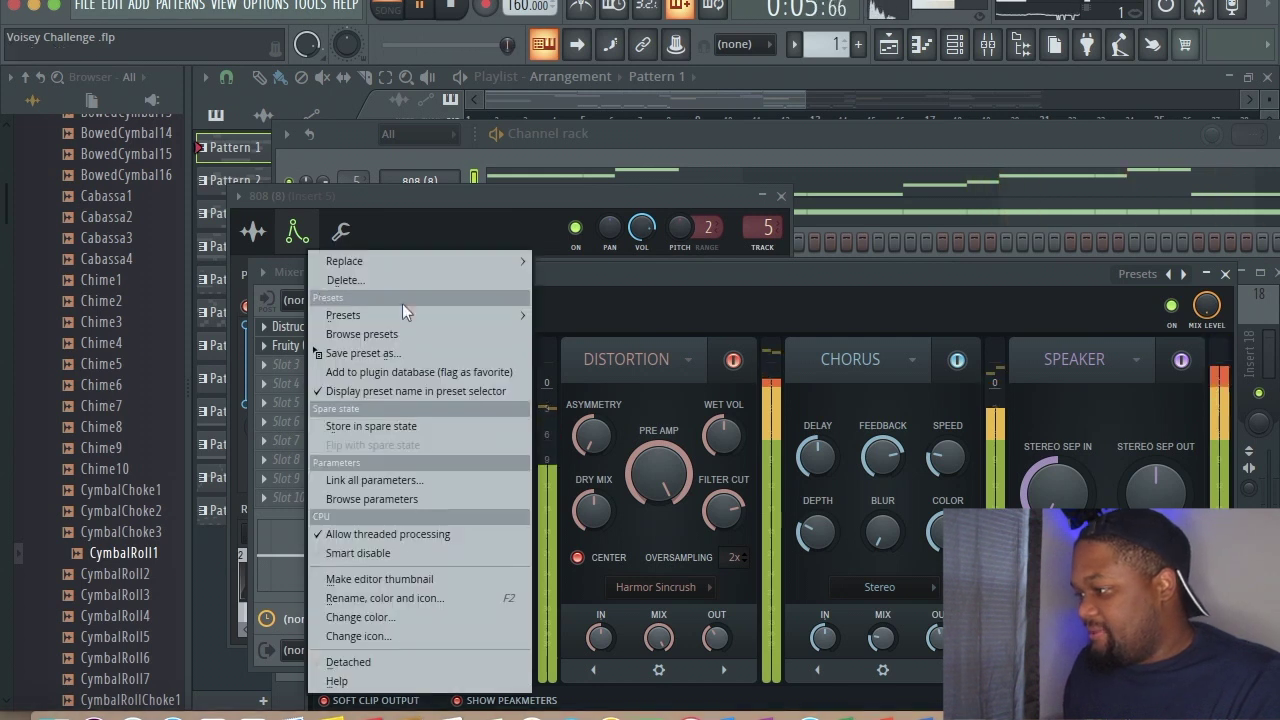
{"action": "mouse_move", "coordinate": [419, 316]}
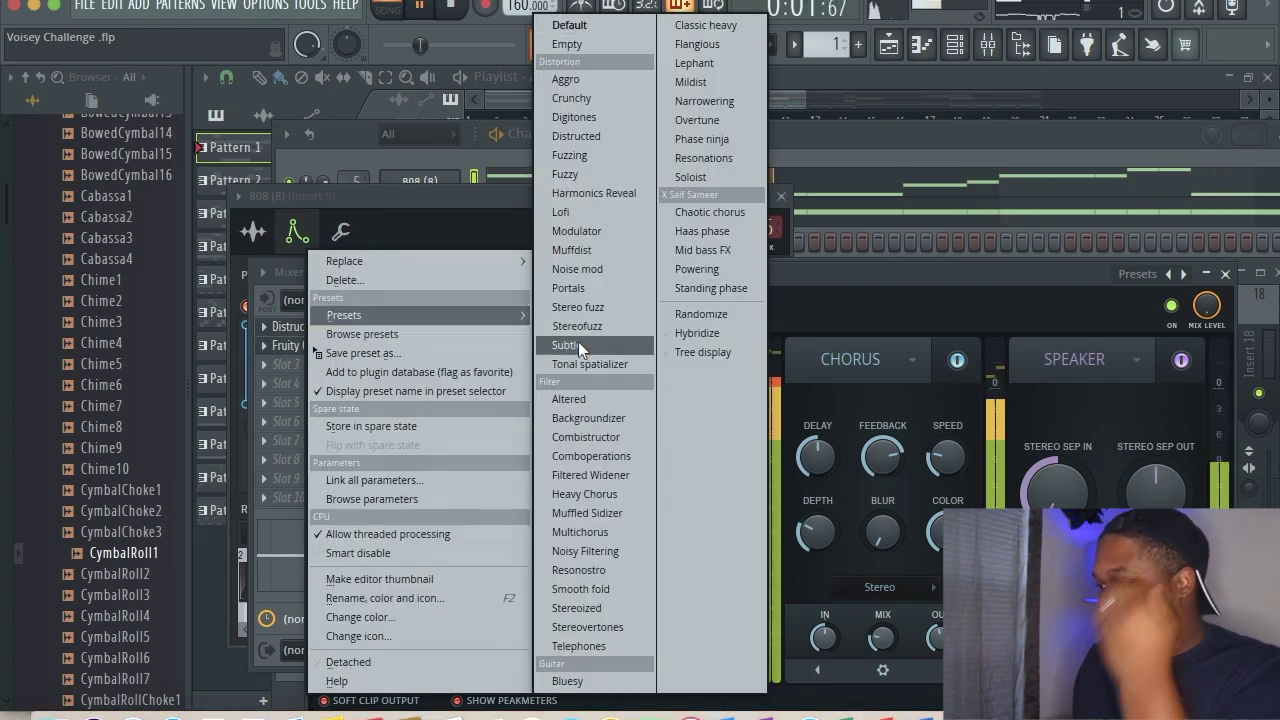
{"action": "left_click", "coordinate": [914, 441]}
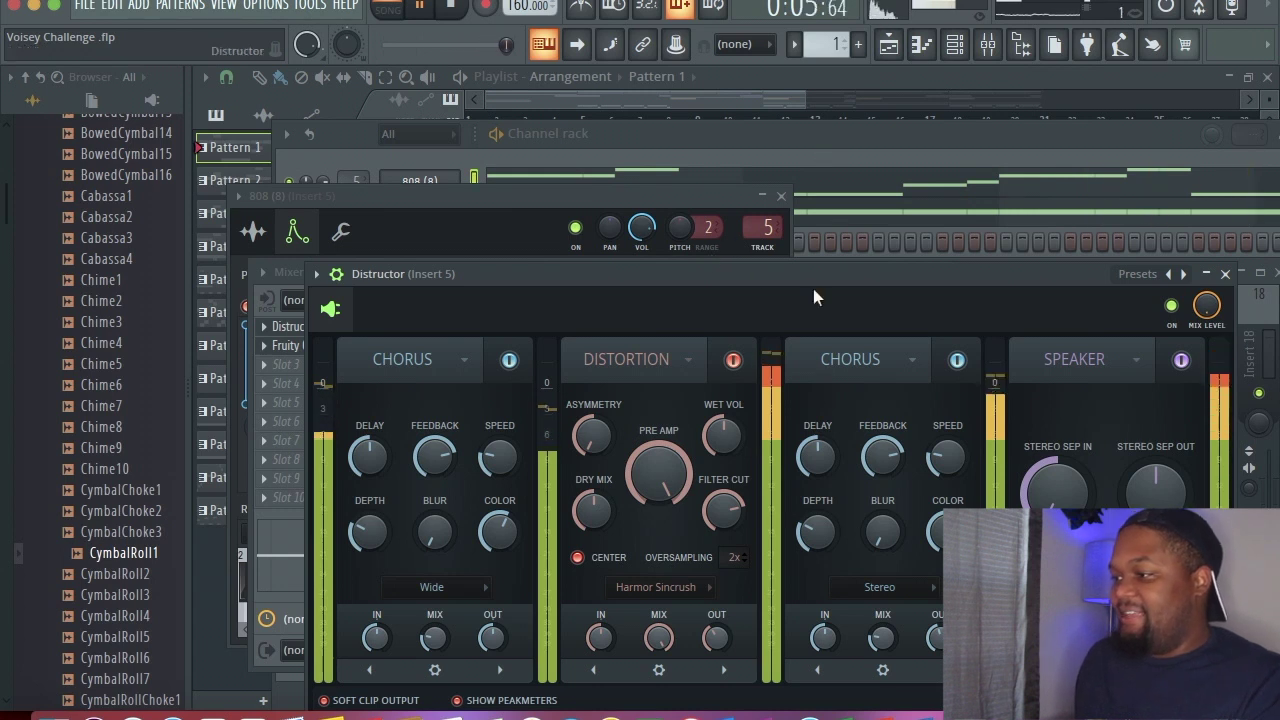
- Switch the Fruity Compressor on the 808's mixer track to the Blower preset and close it
{"action": "left_click", "coordinate": [793, 156]}
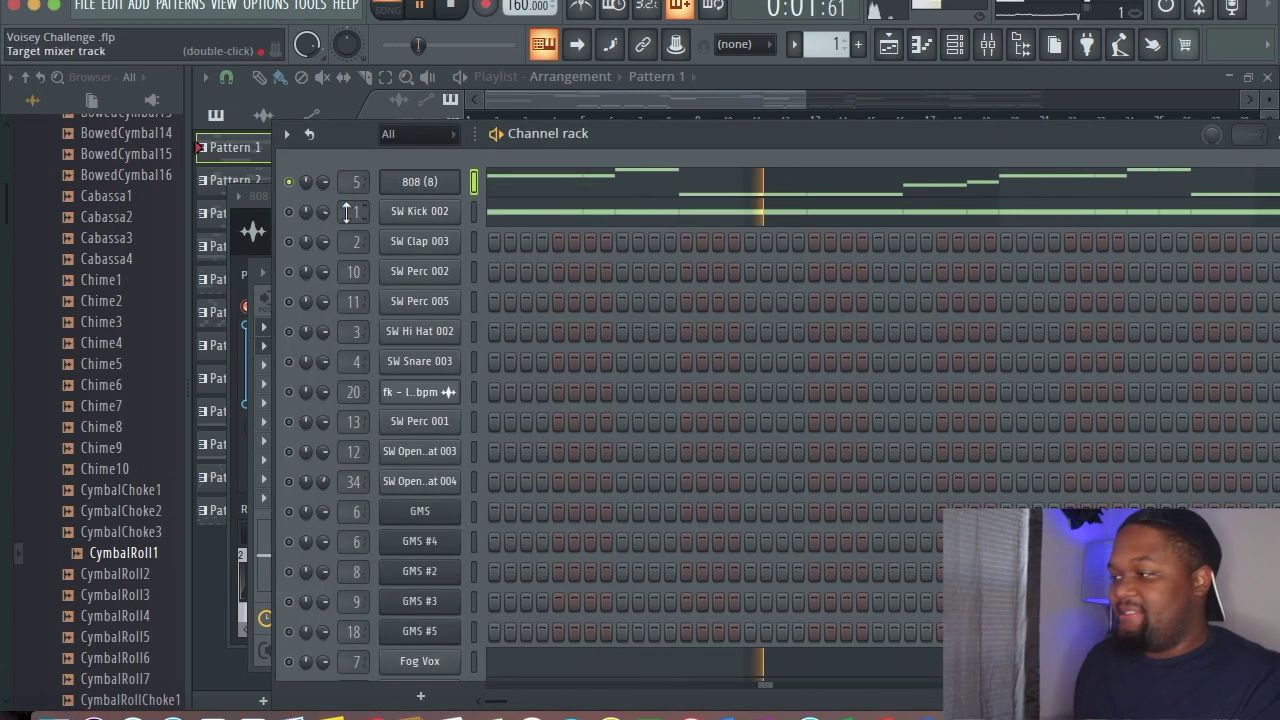
{"action": "left_click", "coordinate": [990, 46]}
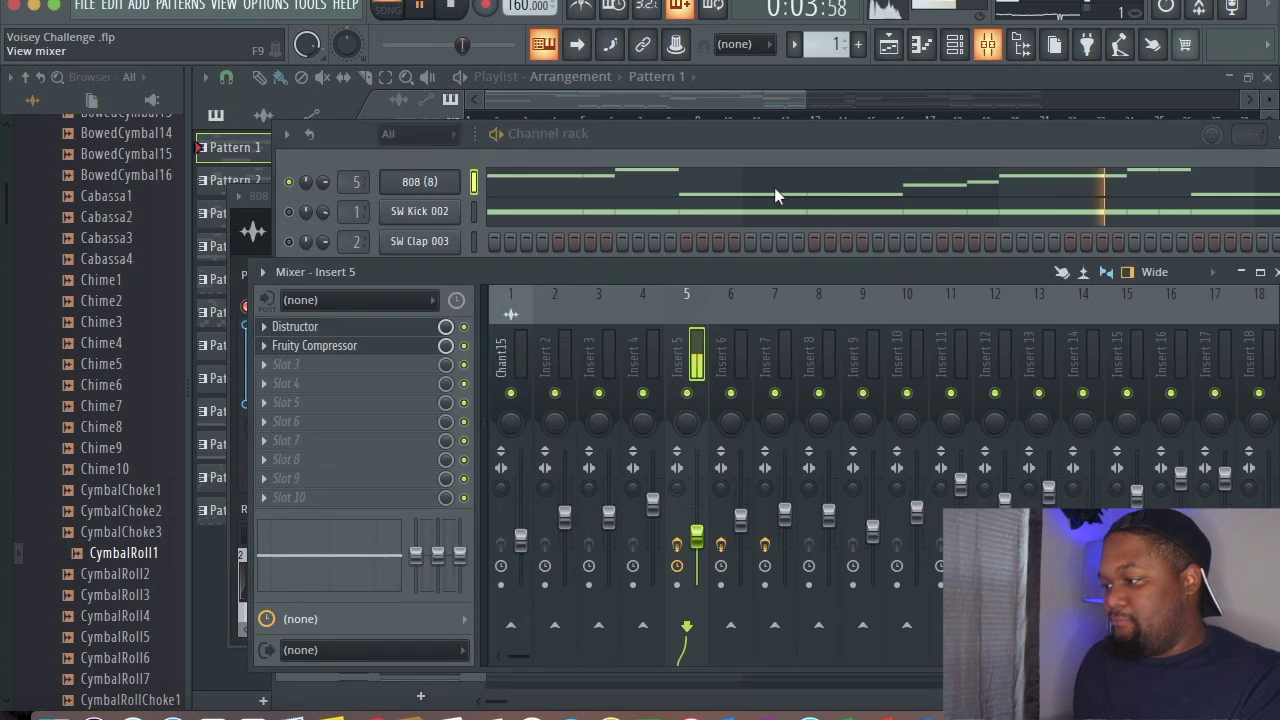
{"action": "left_click", "coordinate": [383, 348]}
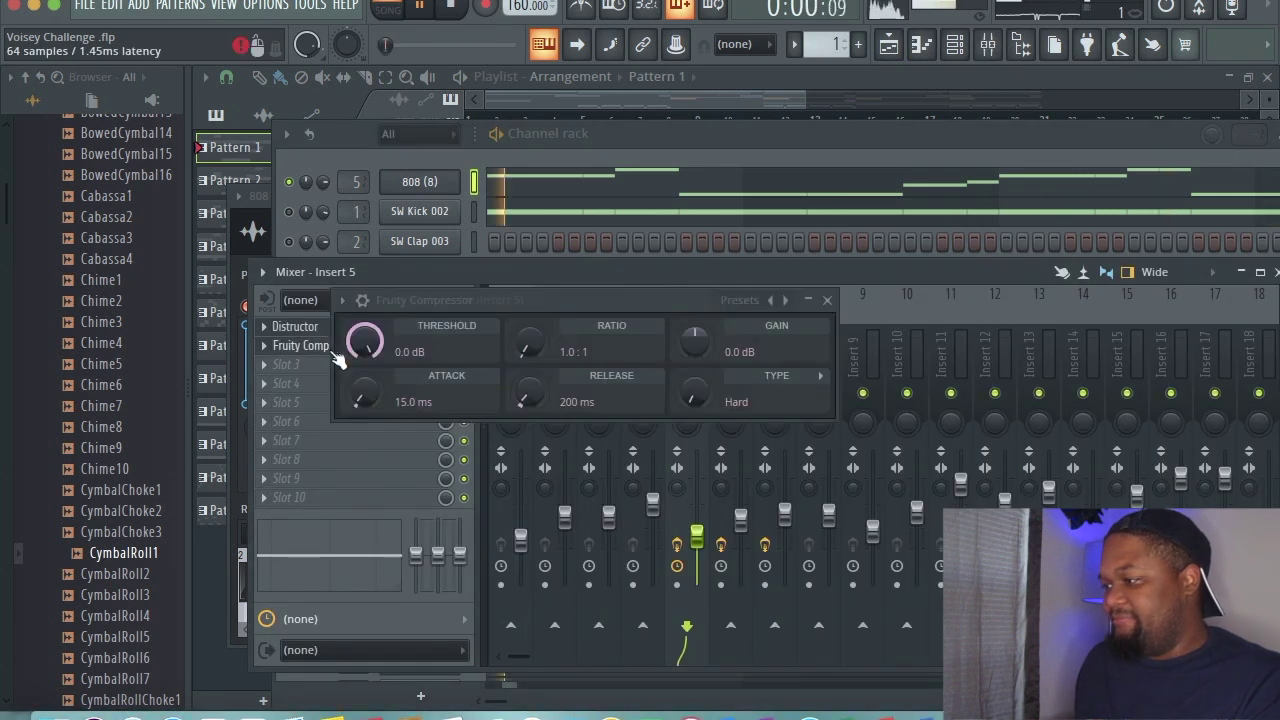
{"action": "left_click", "coordinate": [786, 301]}
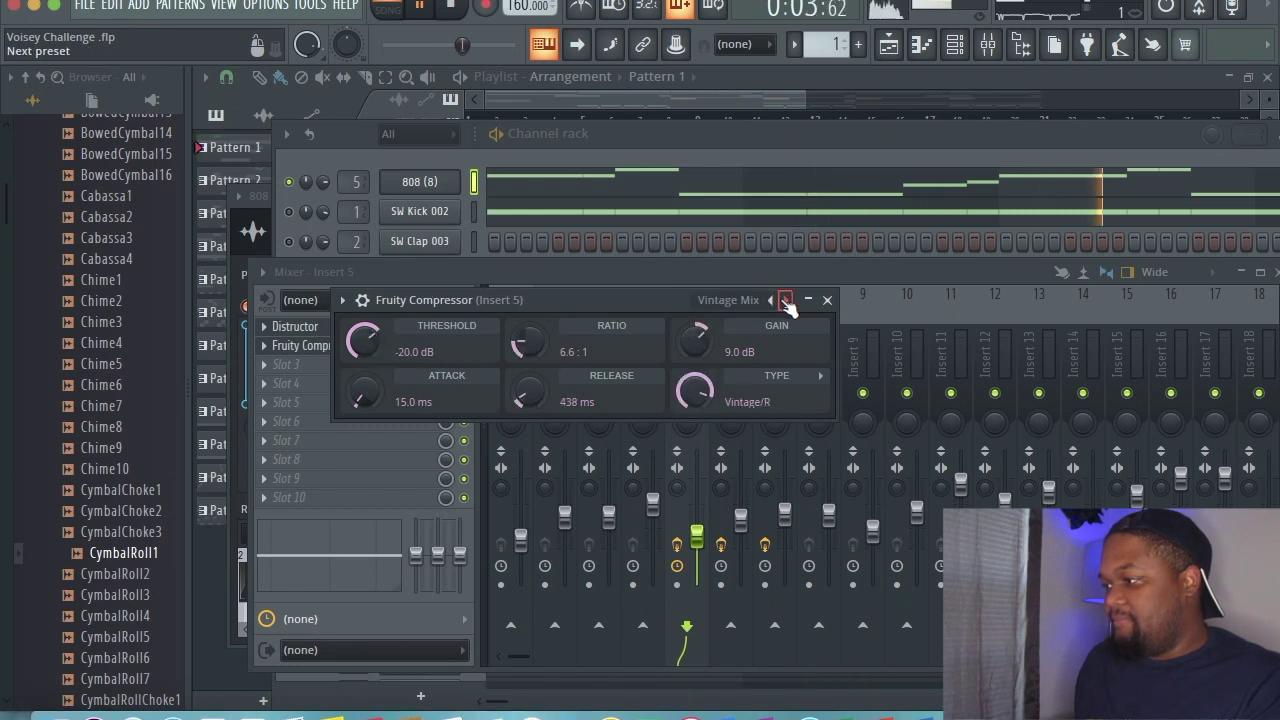
{"action": "left_click", "coordinate": [786, 301]}
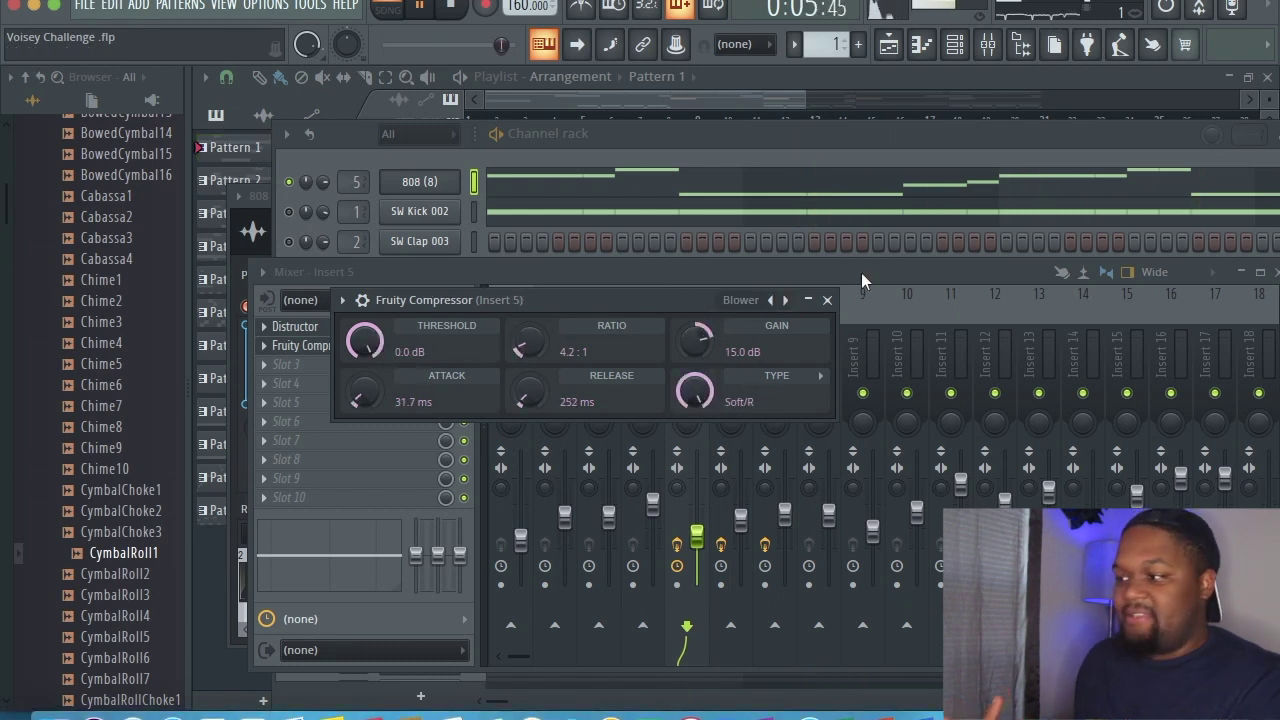
{"action": "key", "text": "Escape"}
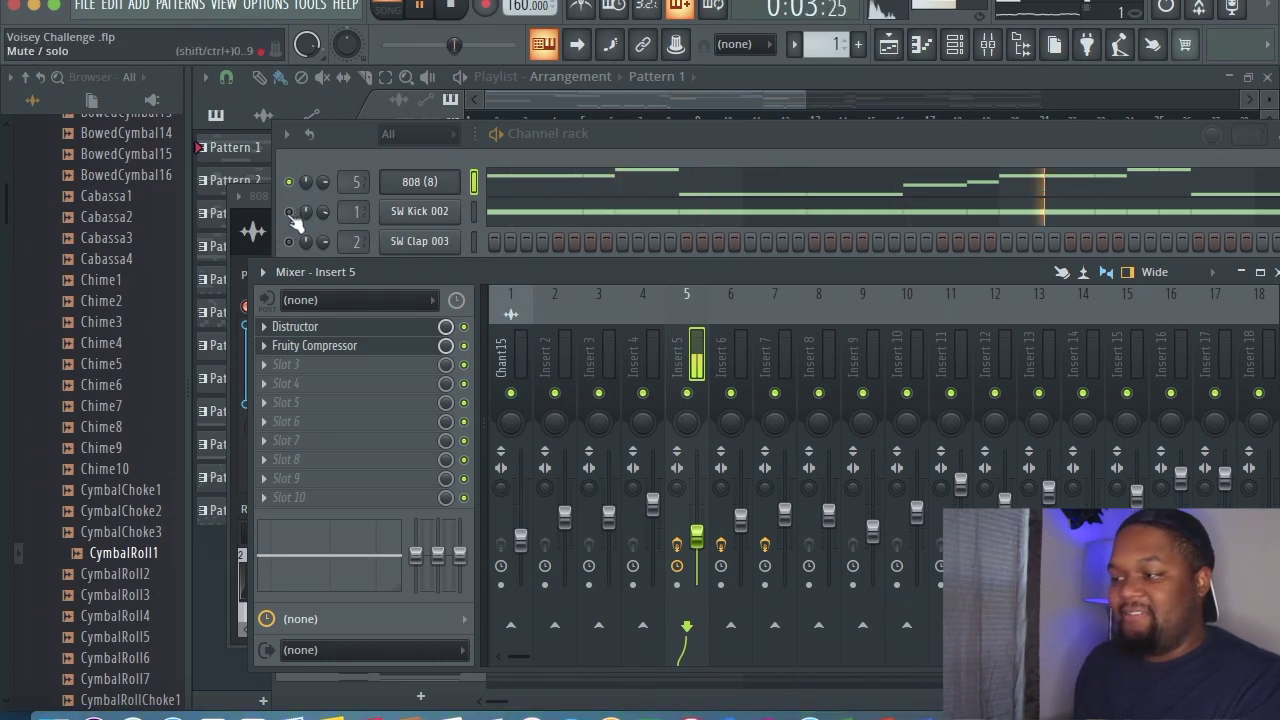
- Restart playback and unmute the SW Kick 002 channel to hear it together with the 808
{"action": "key", "text": "space"}
{"action": "key", "text": "space"}
{"action": "key", "text": "XF86AudioRaiseVolume"}
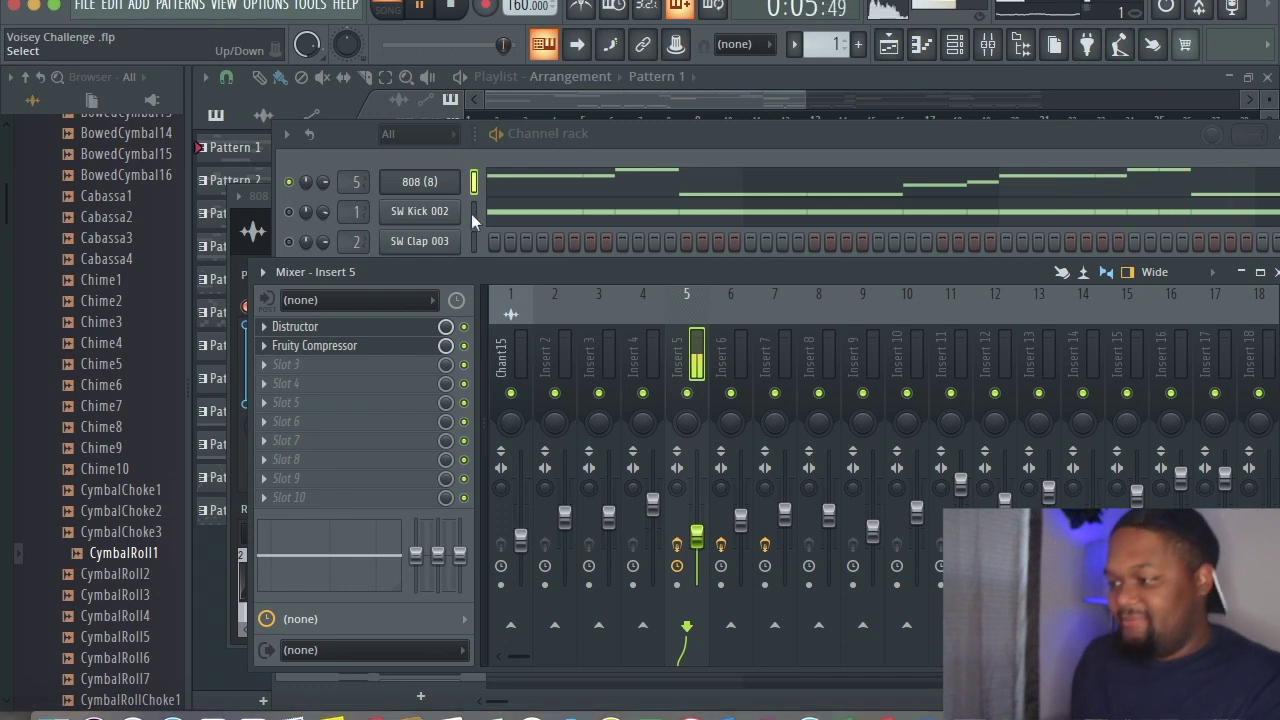
{"action": "left_click", "coordinate": [297, 216]}
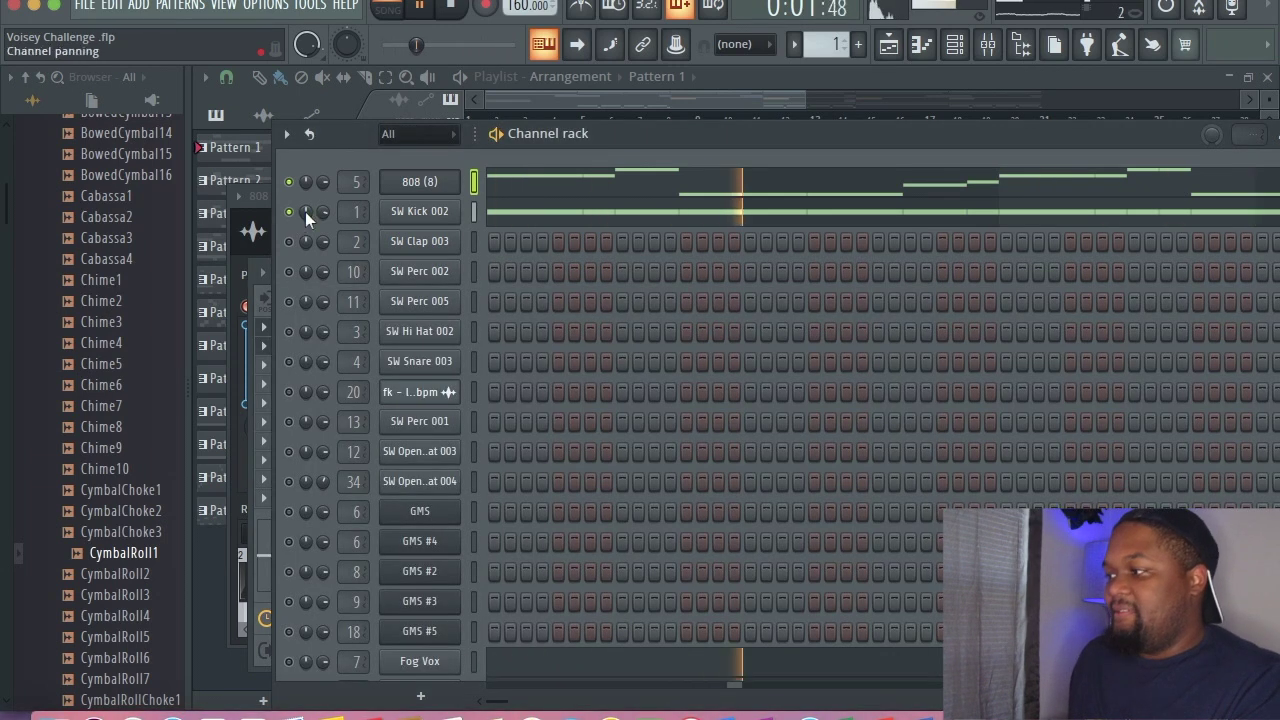
- Inspect the kick's mixer track and the effects available for its empty slots
{"action": "left_click", "coordinate": [987, 44]}
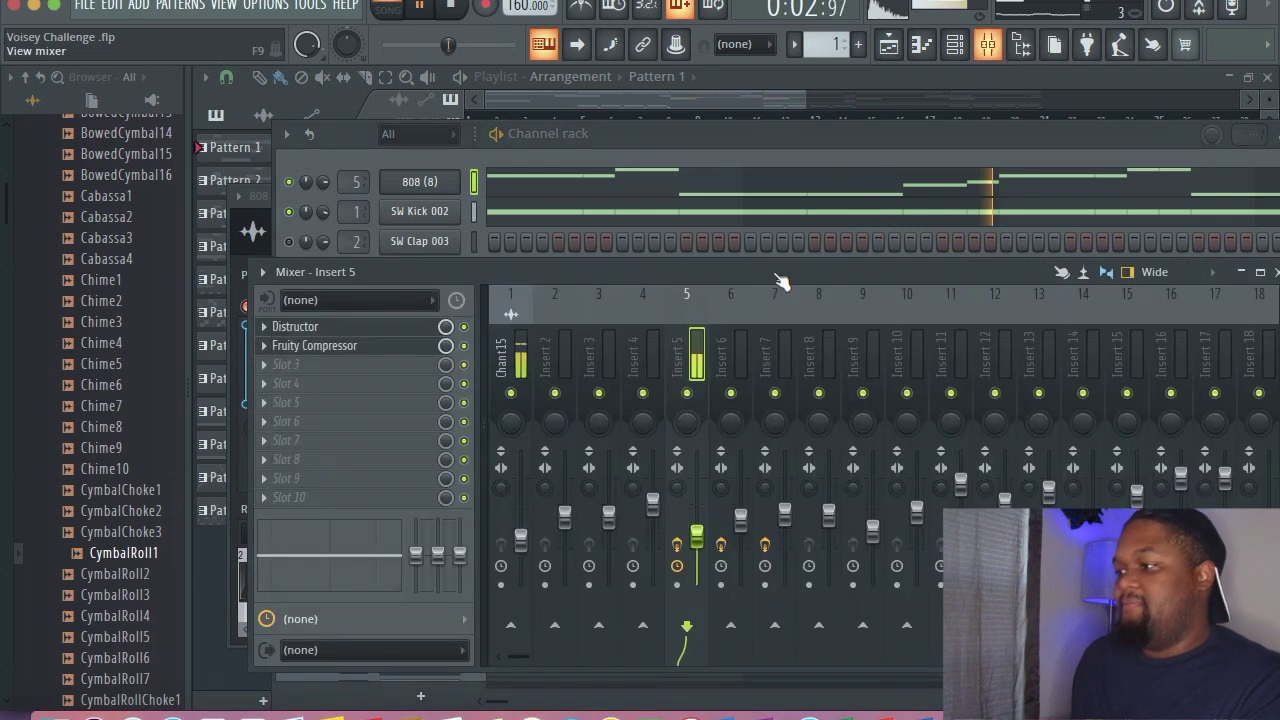
{"action": "left_click", "coordinate": [517, 362]}
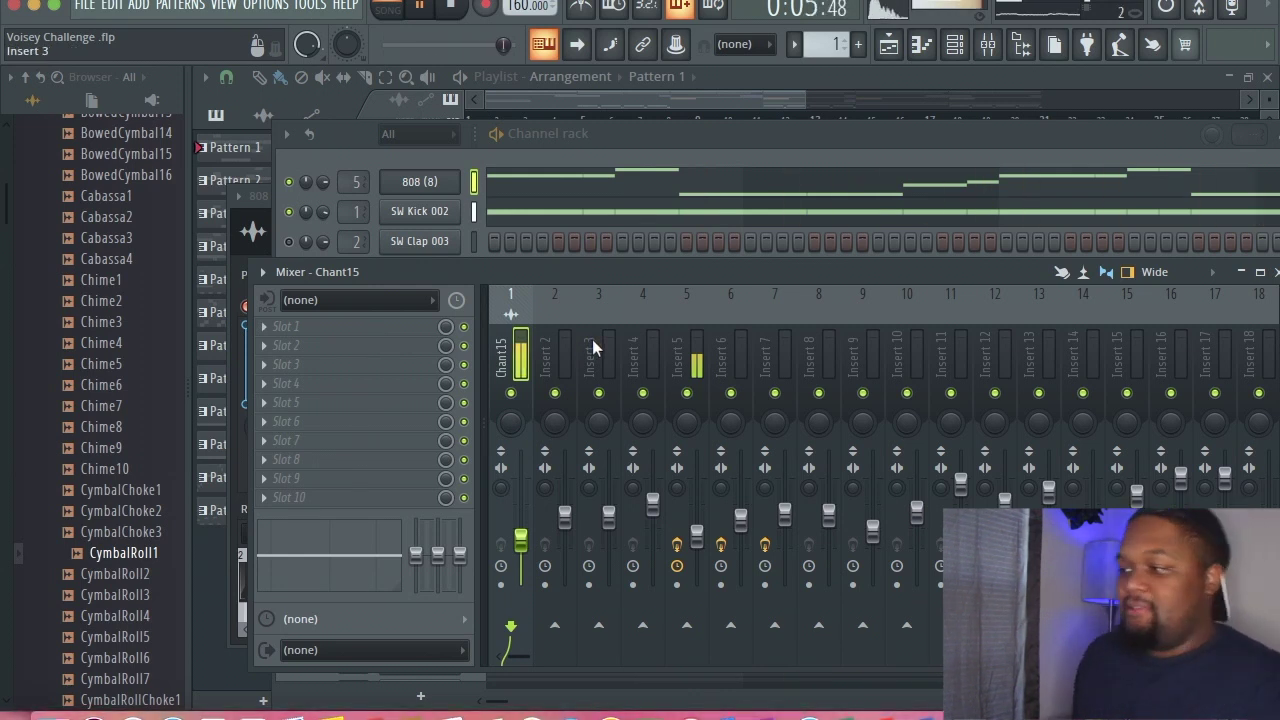
{"action": "left_click", "coordinate": [394, 346]}
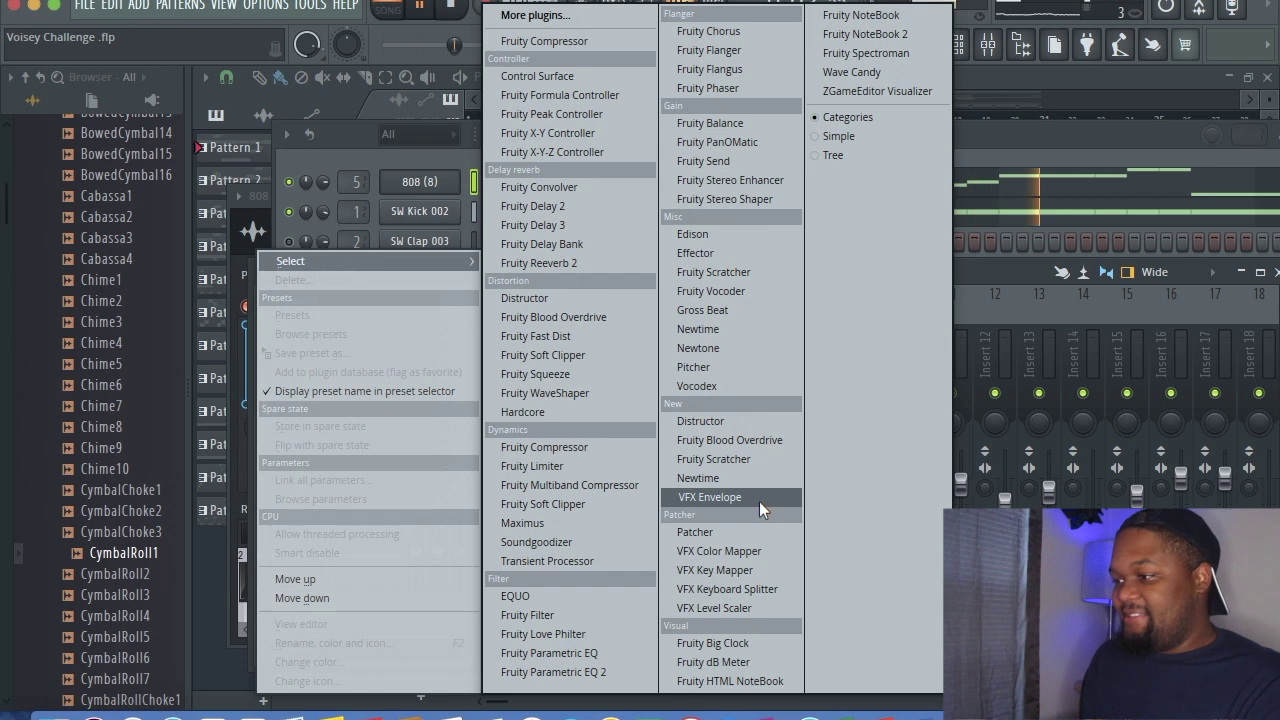
{"action": "left_click", "coordinate": [1054, 152]}
- Toggle solo on SW Kick 002 until all channels are unmuted, and stop playback
{"action": "left_click", "coordinate": [295, 213]}
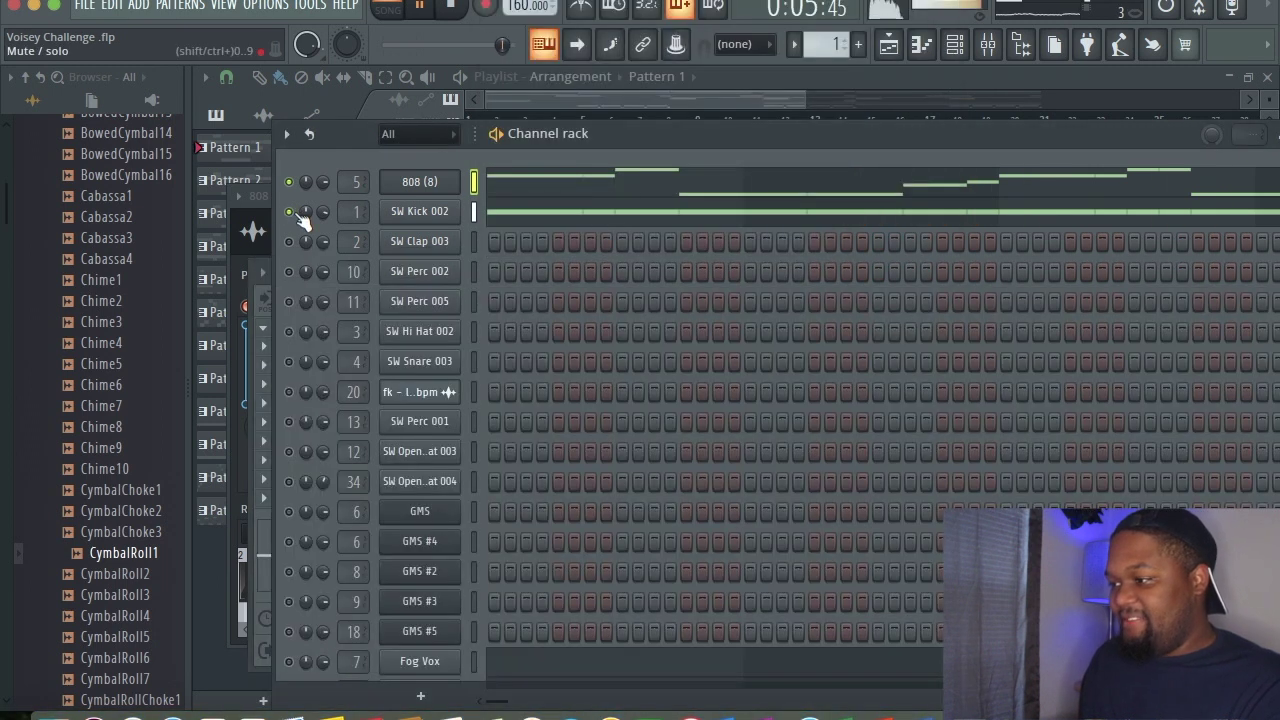
{"action": "right_click", "coordinate": [295, 214]}
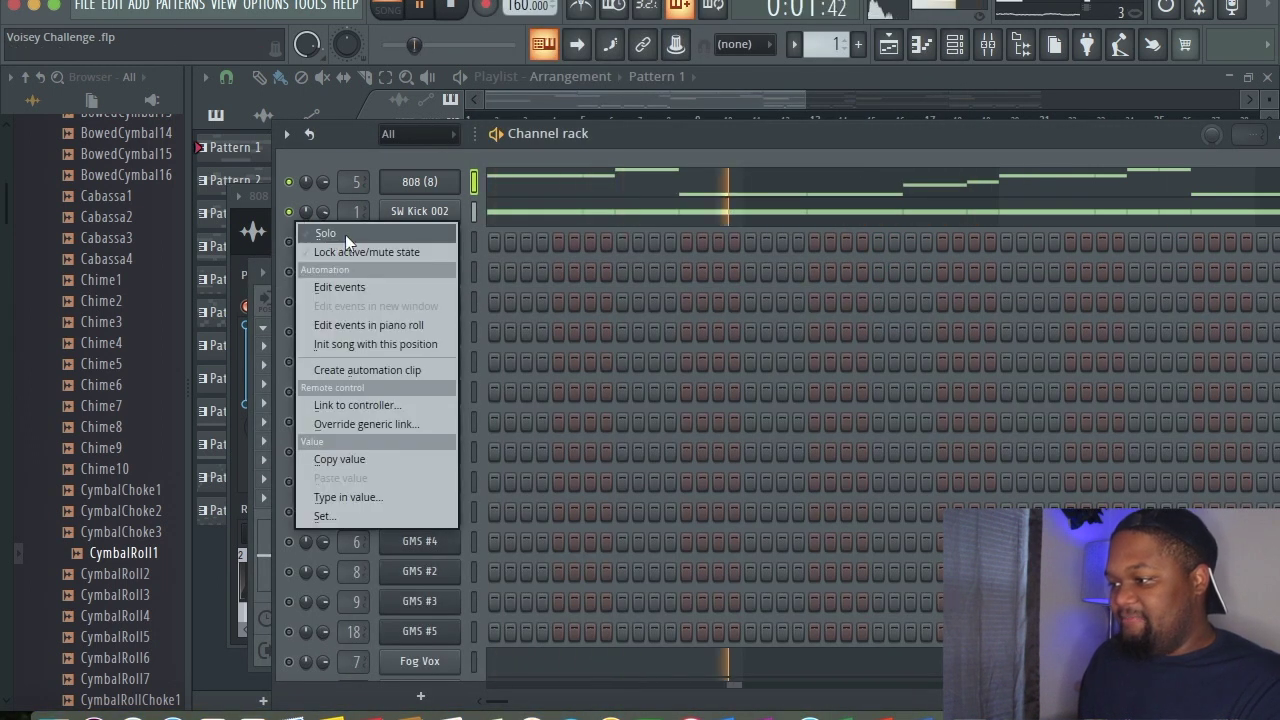
{"action": "left_click", "coordinate": [345, 234]}
{"action": "right_click", "coordinate": [295, 215]}
{"action": "left_click", "coordinate": [333, 234]}
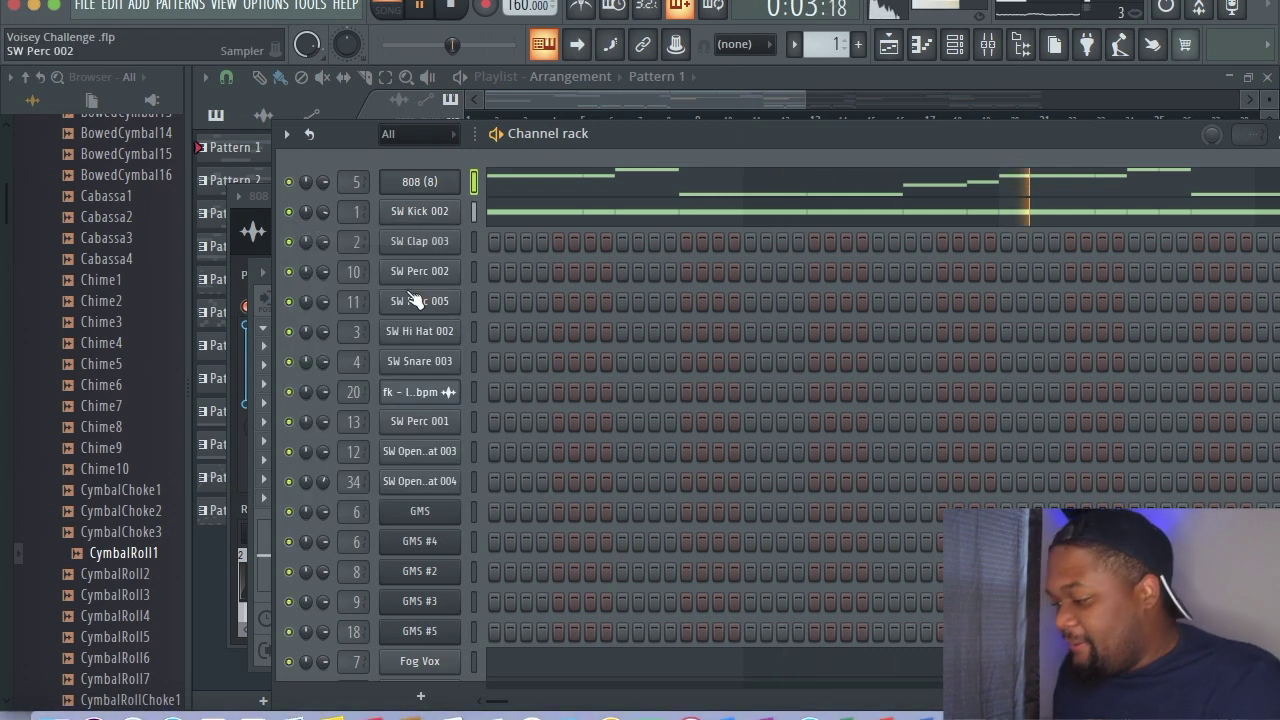
{"action": "key", "text": "space"}
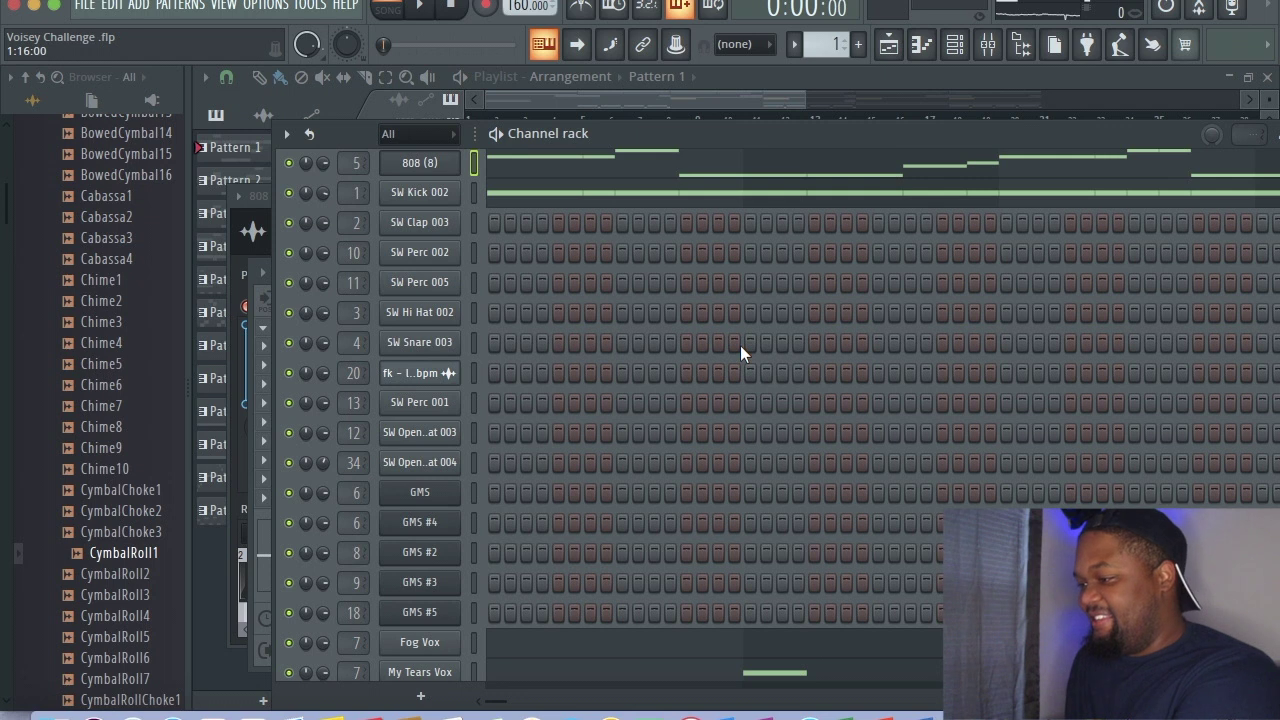
- Inspect the Fog Vox channel's sample settings and its mixer track, Insert 7
{"action": "scroll", "coordinate": [735, 345], "scroll_direction": "down", "scroll_amount": 5}
{"action": "scroll", "coordinate": [680, 340], "scroll_direction": "up", "scroll_amount": 4}
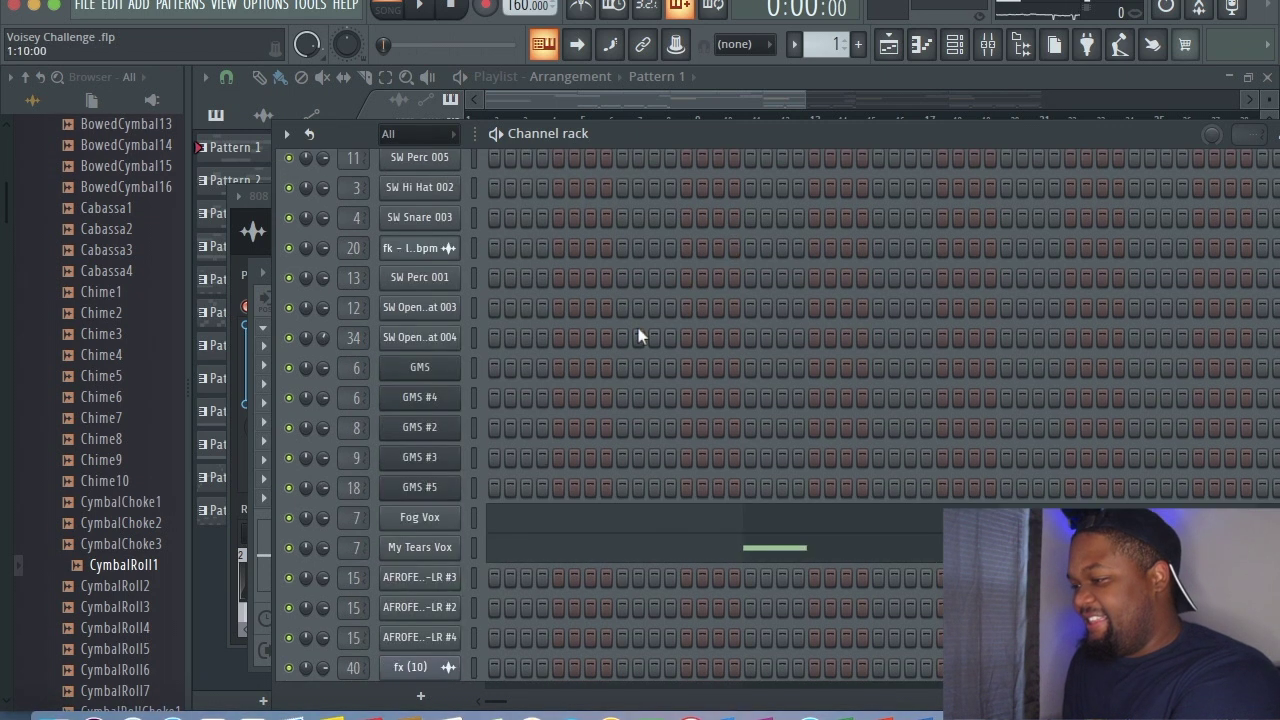
{"action": "left_click", "coordinate": [430, 518]}
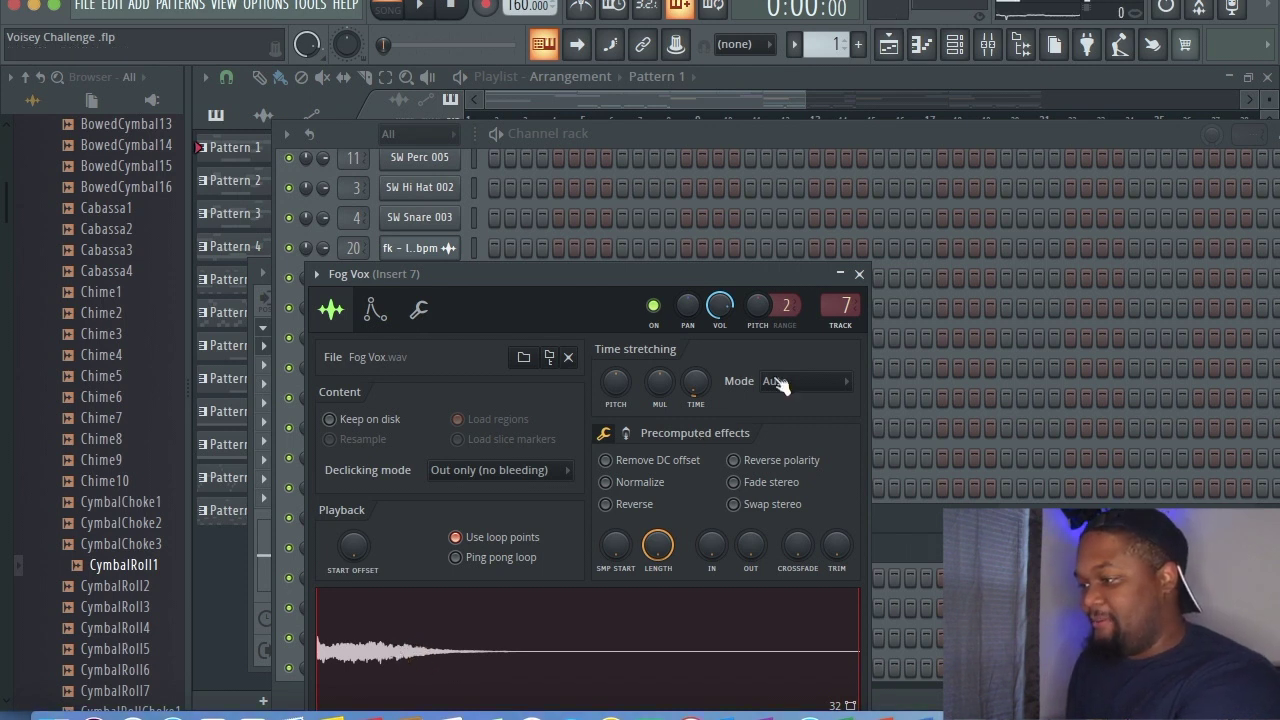
{"action": "double_click", "coordinate": [838, 310]}
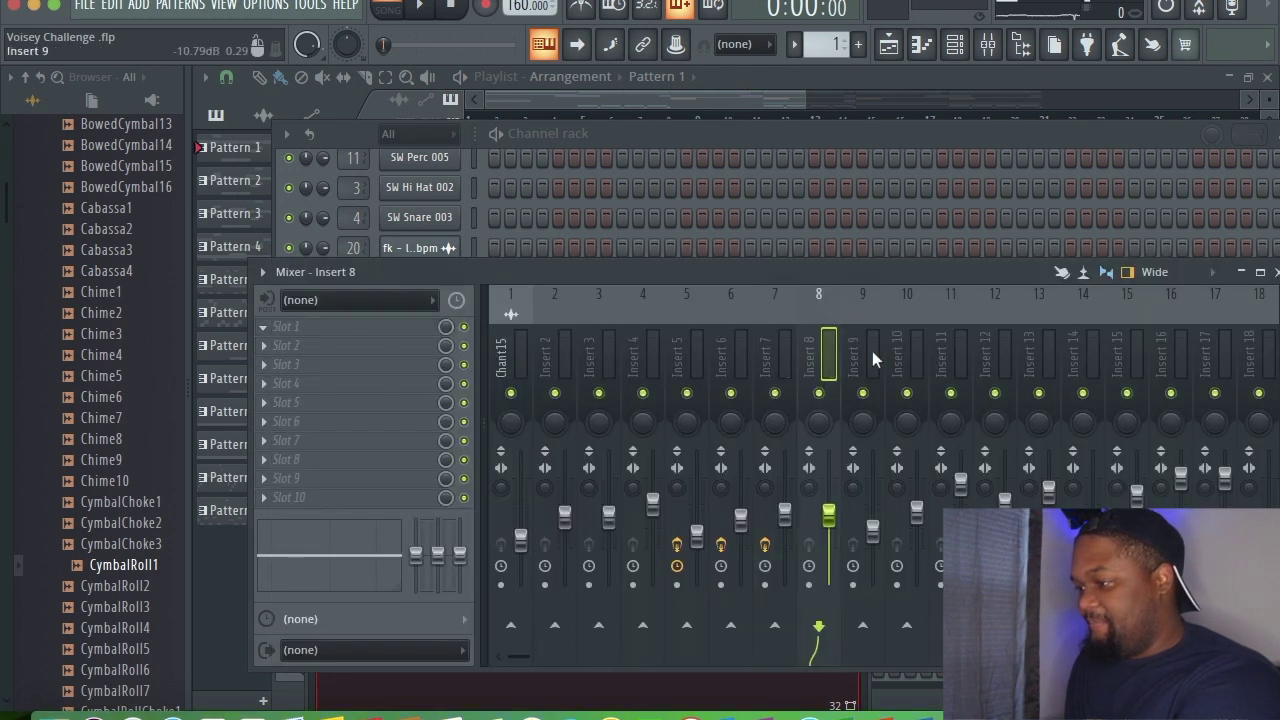
{"action": "left_click", "coordinate": [786, 357]}
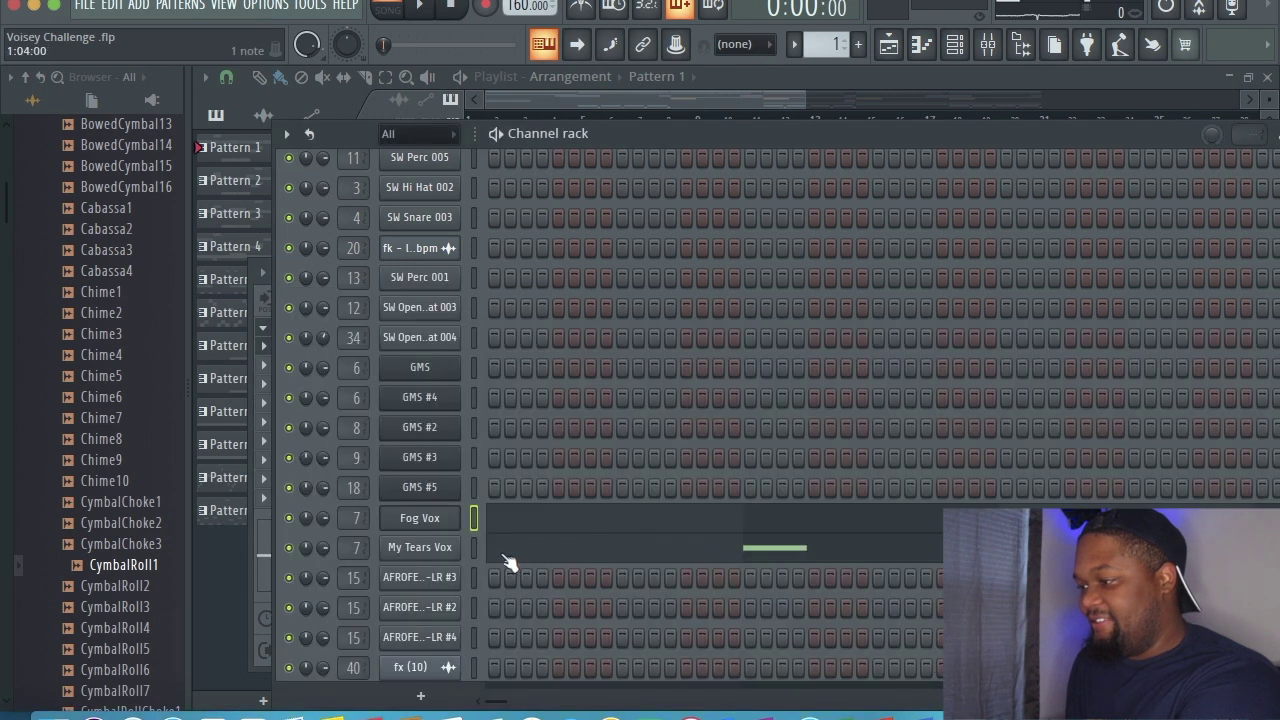
- Turn off loop points for the My Tears Vox sample, preview its waveform and close the channel settings
{"action": "left_click", "coordinate": [430, 549]}
{"action": "left_click_drag", "start_coordinate": [684, 354], "coordinate": [682, 129]}
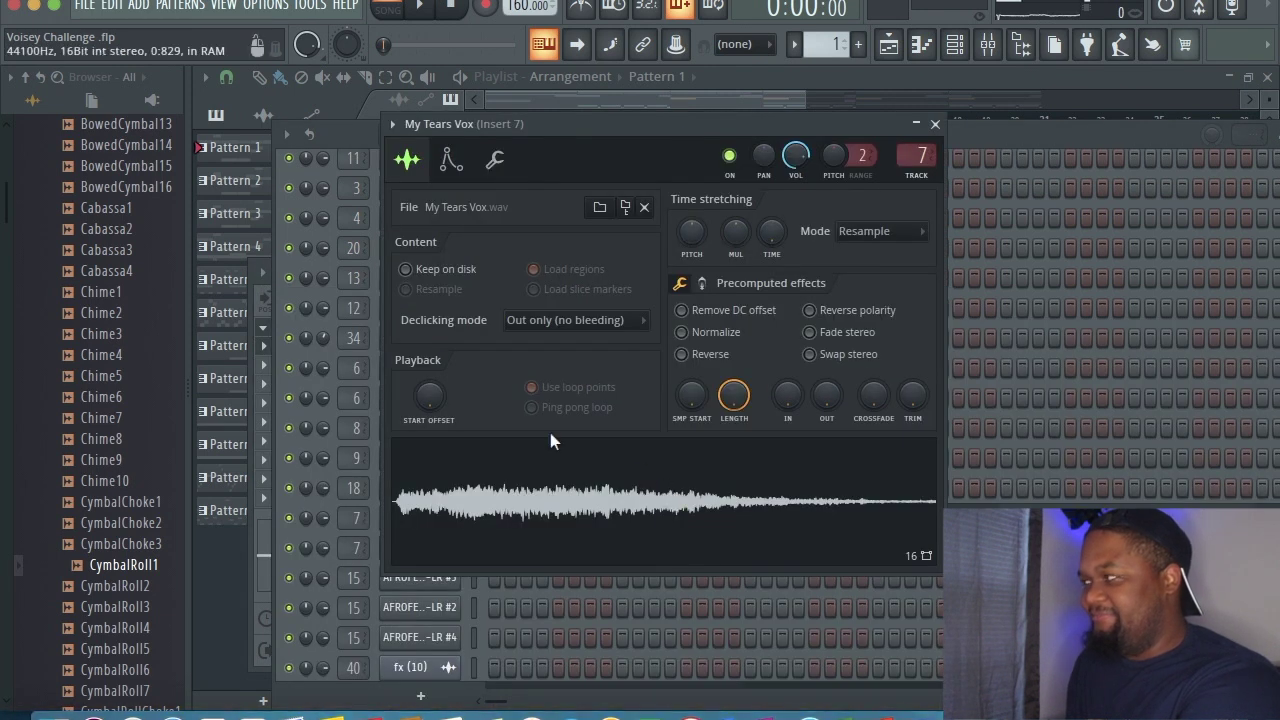
{"action": "left_click", "coordinate": [547, 392]}
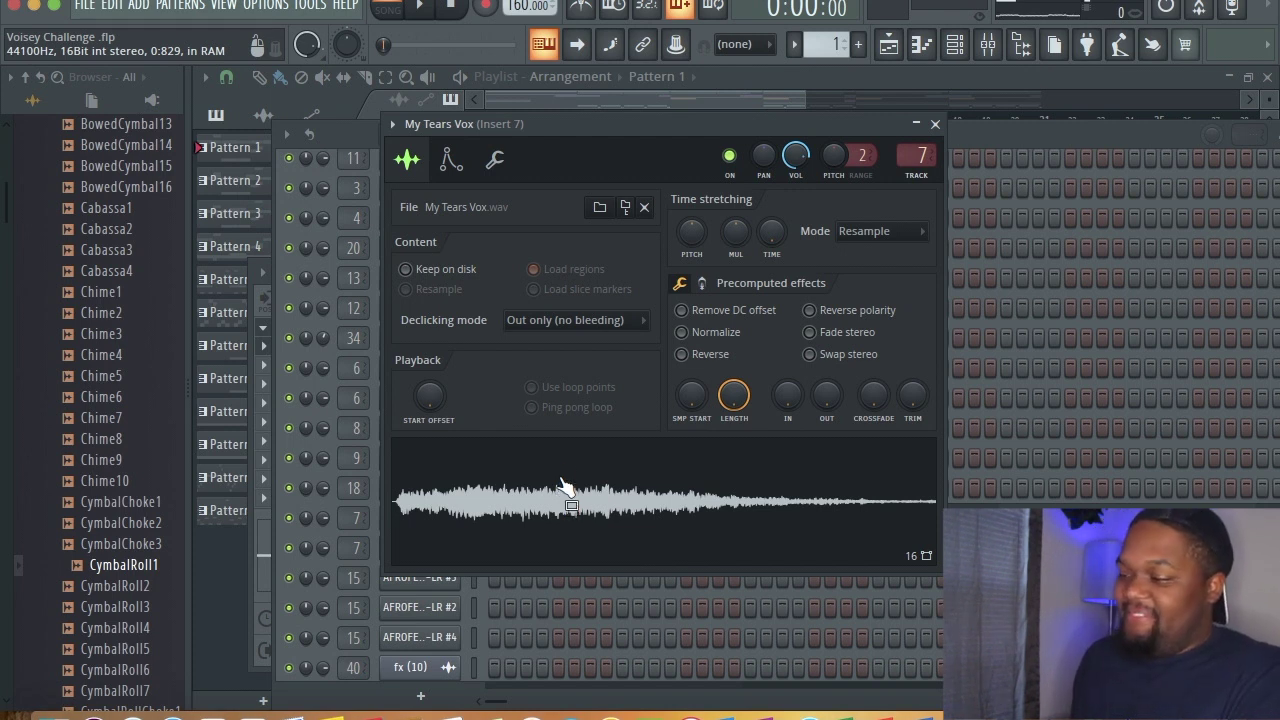
{"action": "left_click", "coordinate": [605, 513]}
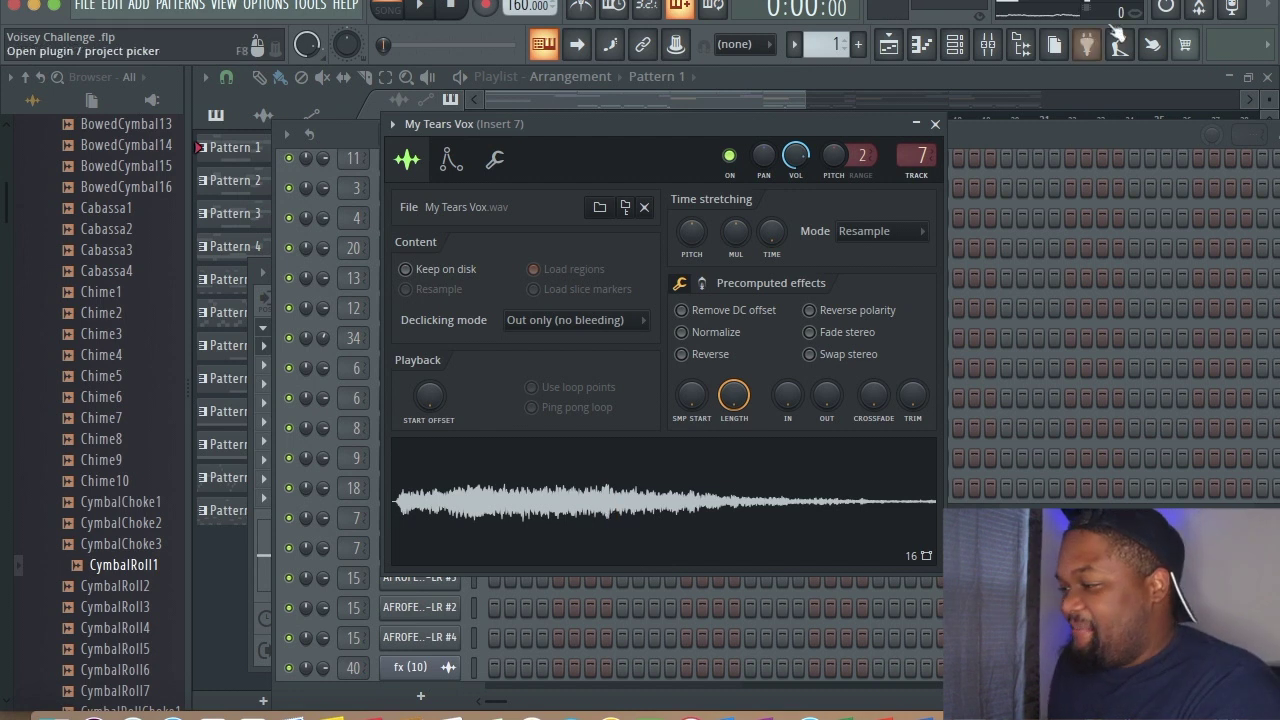
{"action": "left_click", "coordinate": [935, 124]}
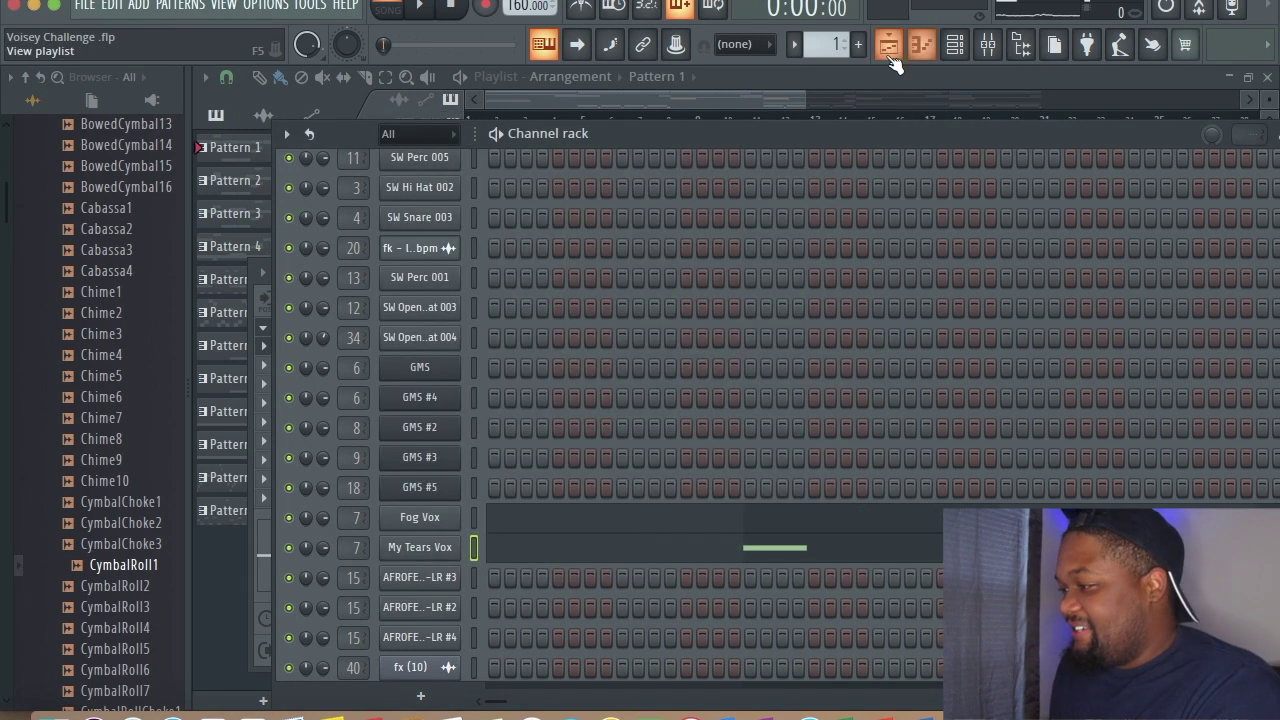
- Switch to Pattern 2 and review its channels in the channel rack
{"action": "left_click_drag", "start_coordinate": [828, 44], "coordinate": [837, 54]}
{"action": "scroll", "coordinate": [795, 268], "scroll_direction": "down", "scroll_amount": 4}
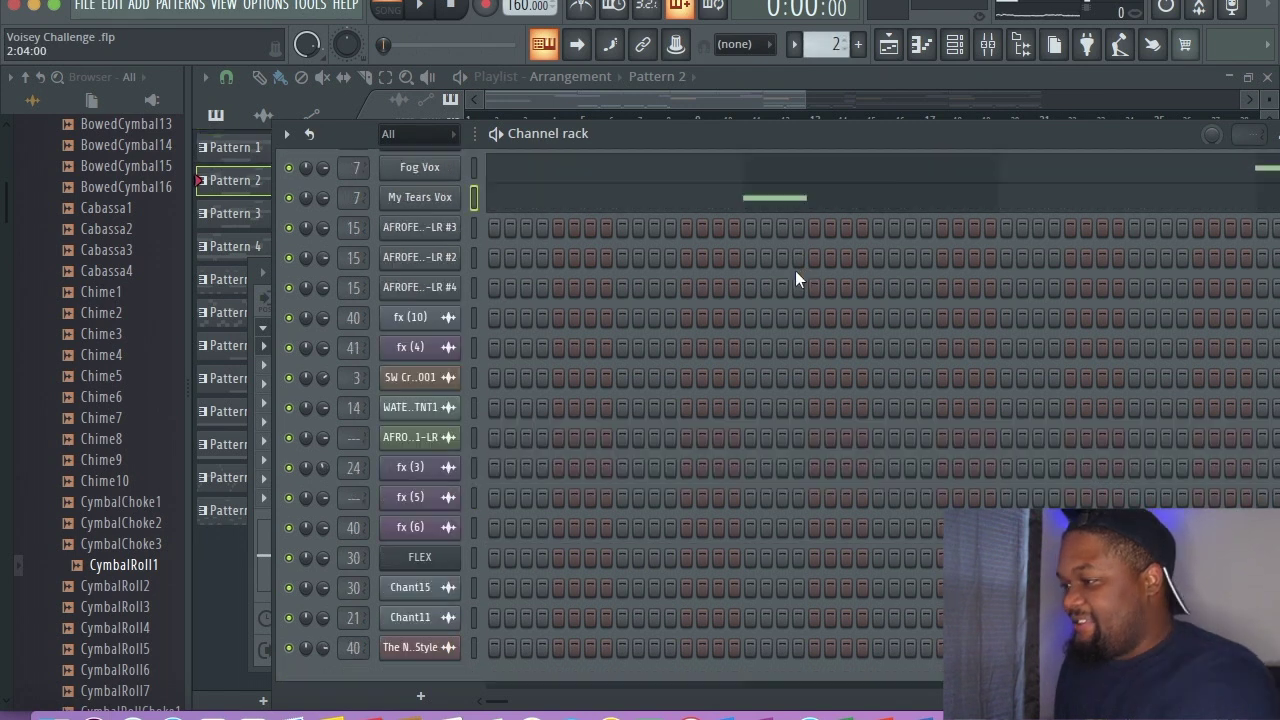
{"action": "scroll", "coordinate": [800, 275], "scroll_direction": "up", "scroll_amount": 5}
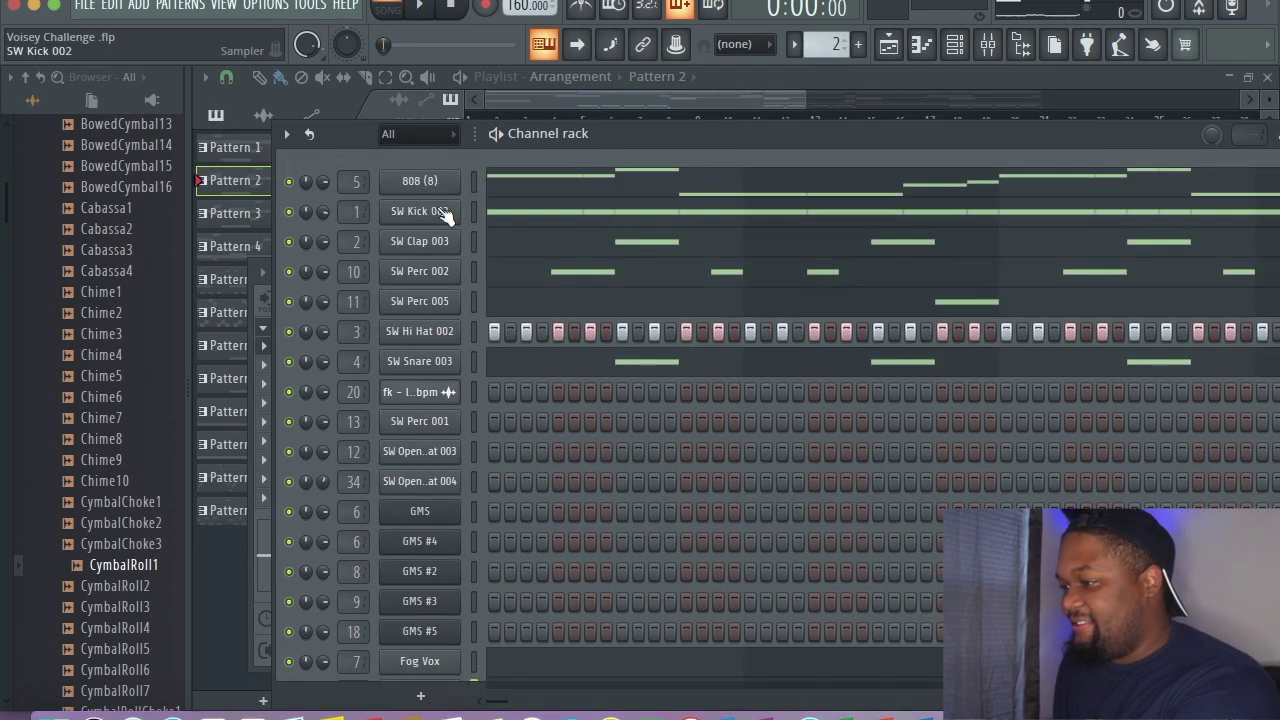
- Solo the 808 (8) channel, unmute SW Kick 002 alongside it and play Pattern 2
{"action": "right_click", "coordinate": [296, 191]}
{"action": "left_click", "coordinate": [327, 203]}
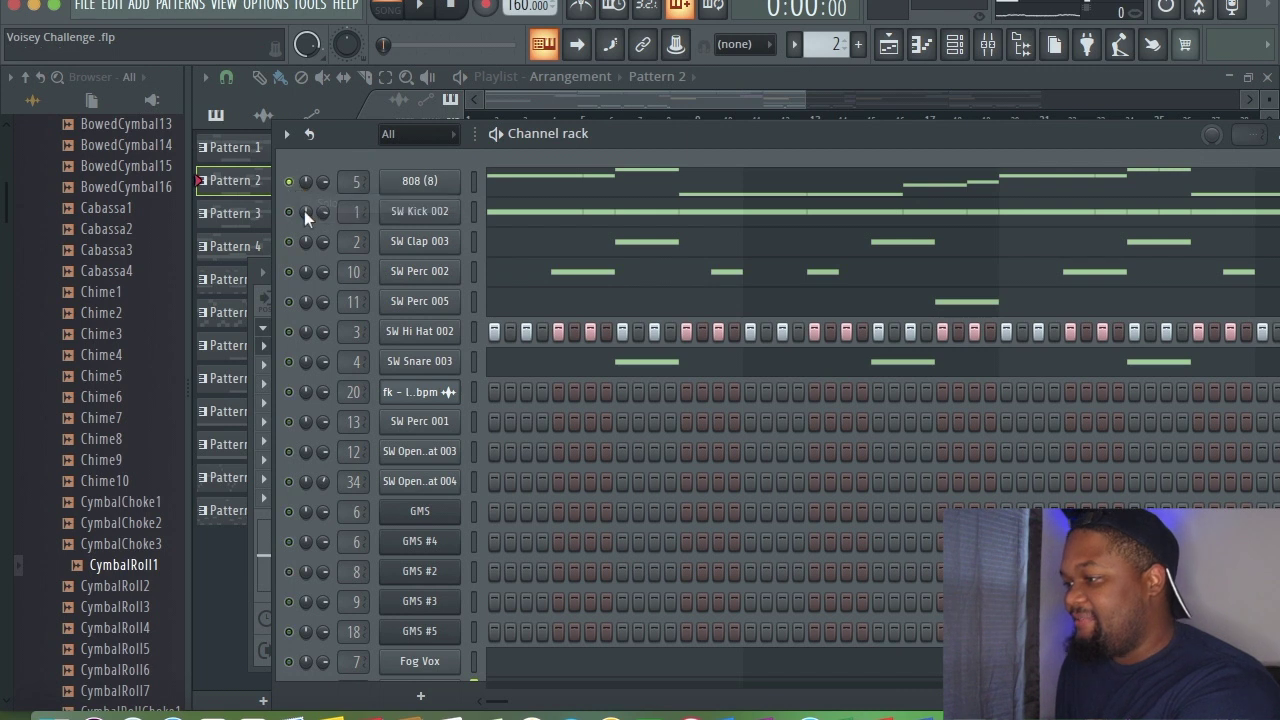
{"action": "left_click", "coordinate": [289, 211]}
{"action": "key", "text": "space"}
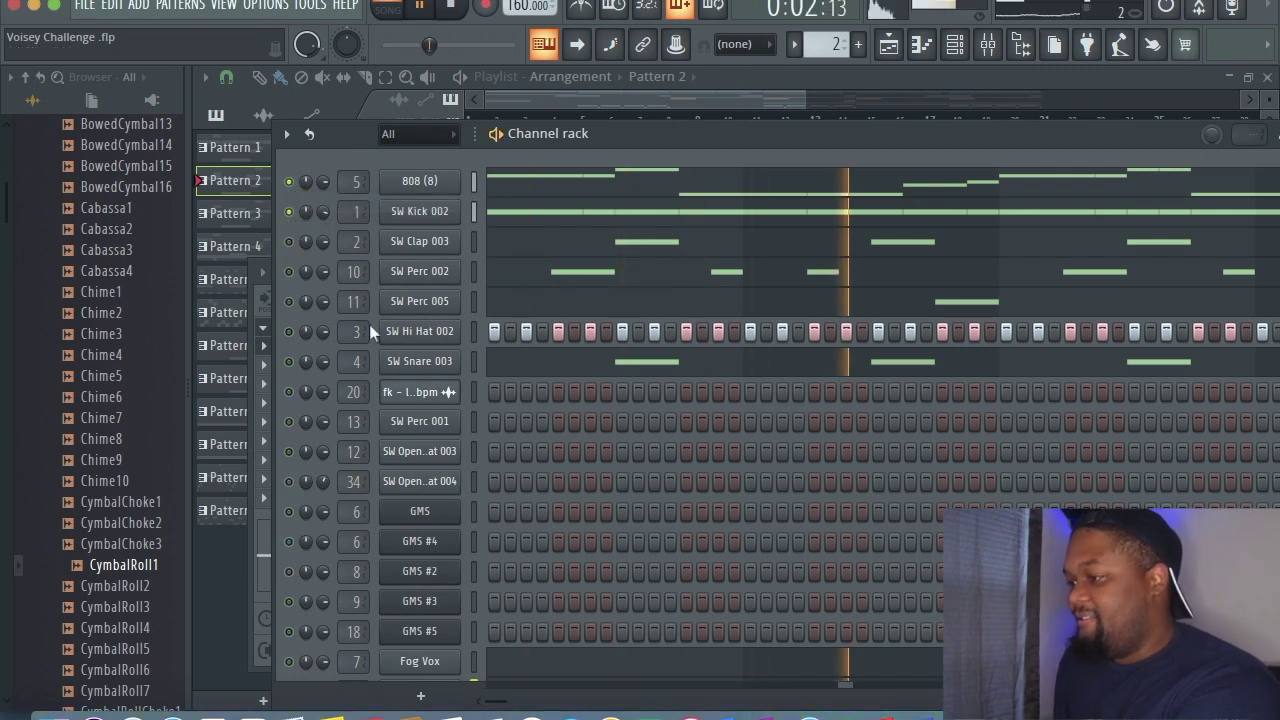
- Unmute SW Hi Hat 002 and SW Snare 003, and check the snare's mixer track, Insert 4
{"action": "left_click", "coordinate": [290, 332]}
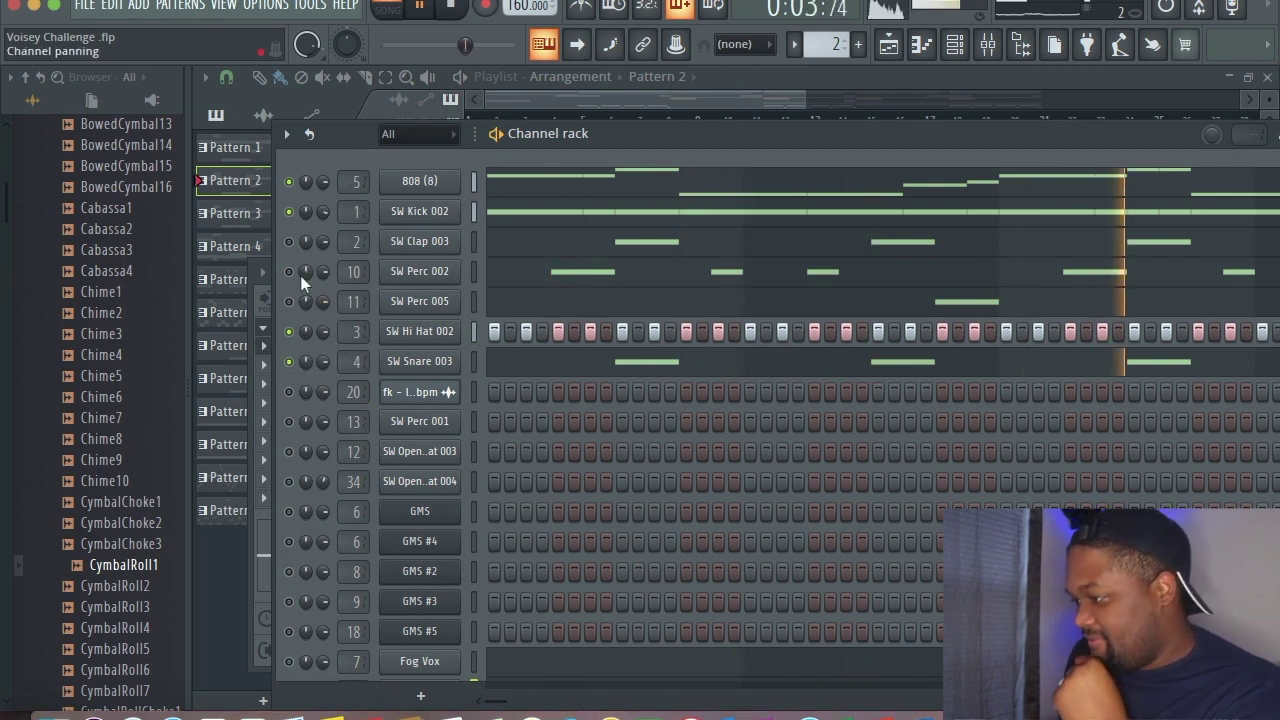
{"action": "left_click", "coordinate": [356, 361]}
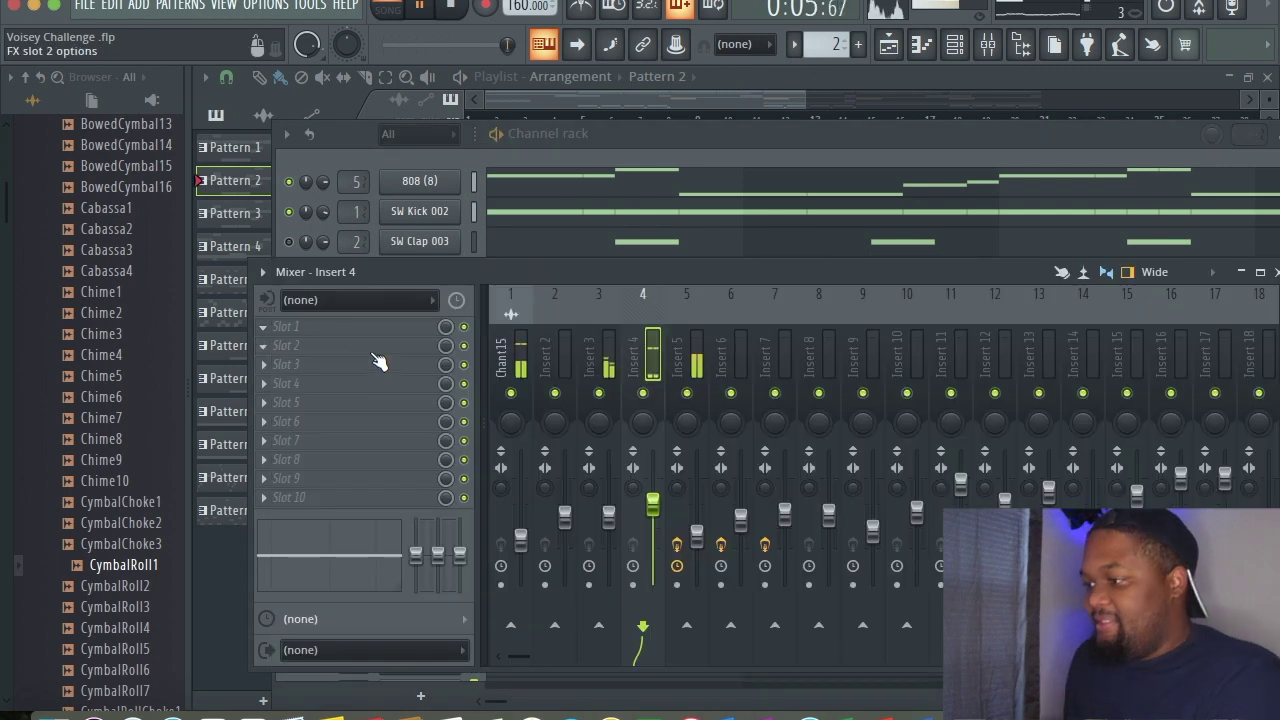
{"action": "left_click", "coordinate": [766, 183]}
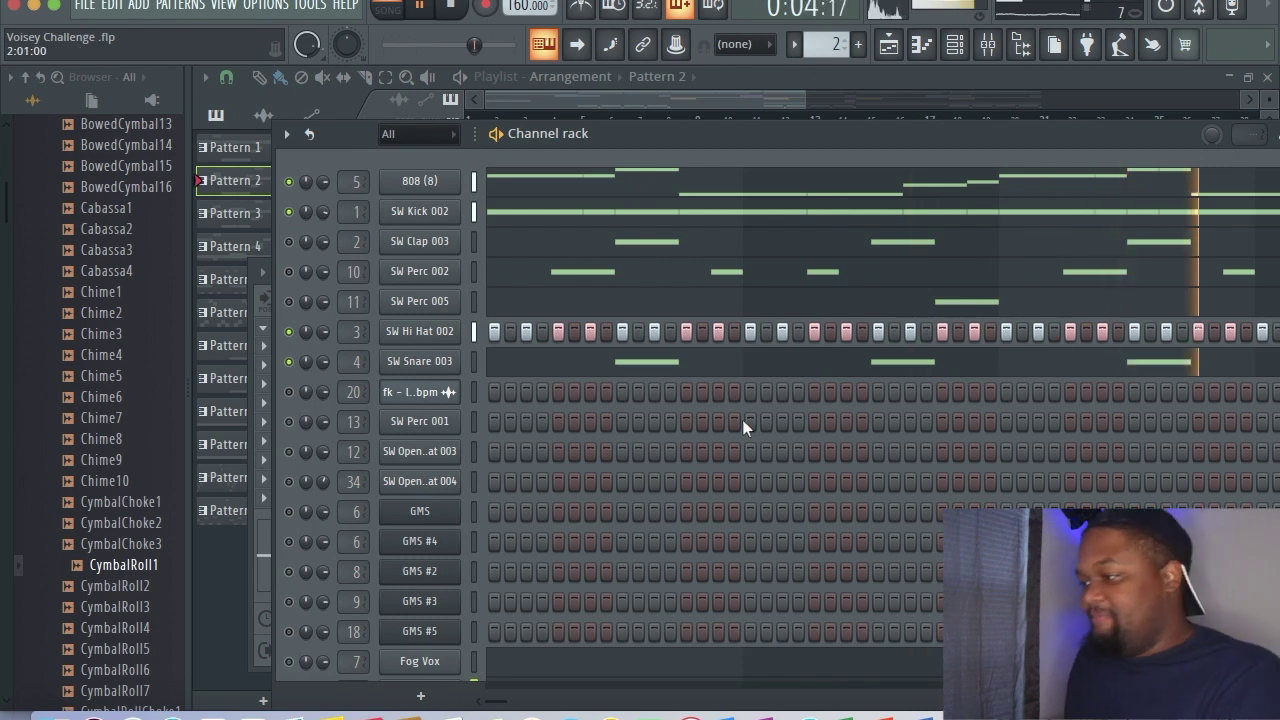
- Audition the pattern with SW Perc 002, SW Perc 005, Fog Vox, My Tears Vox and the 808 unmuted
{"action": "left_click", "coordinate": [292, 274]}
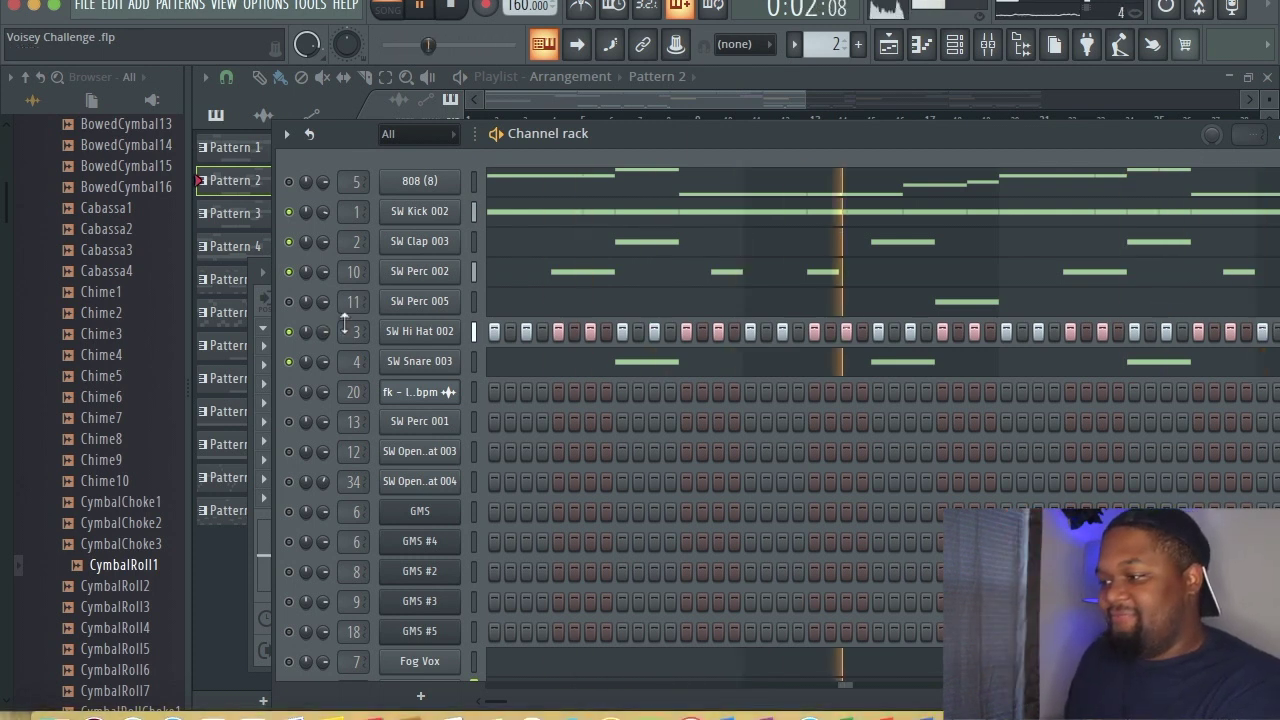
{"action": "left_click", "coordinate": [290, 302]}
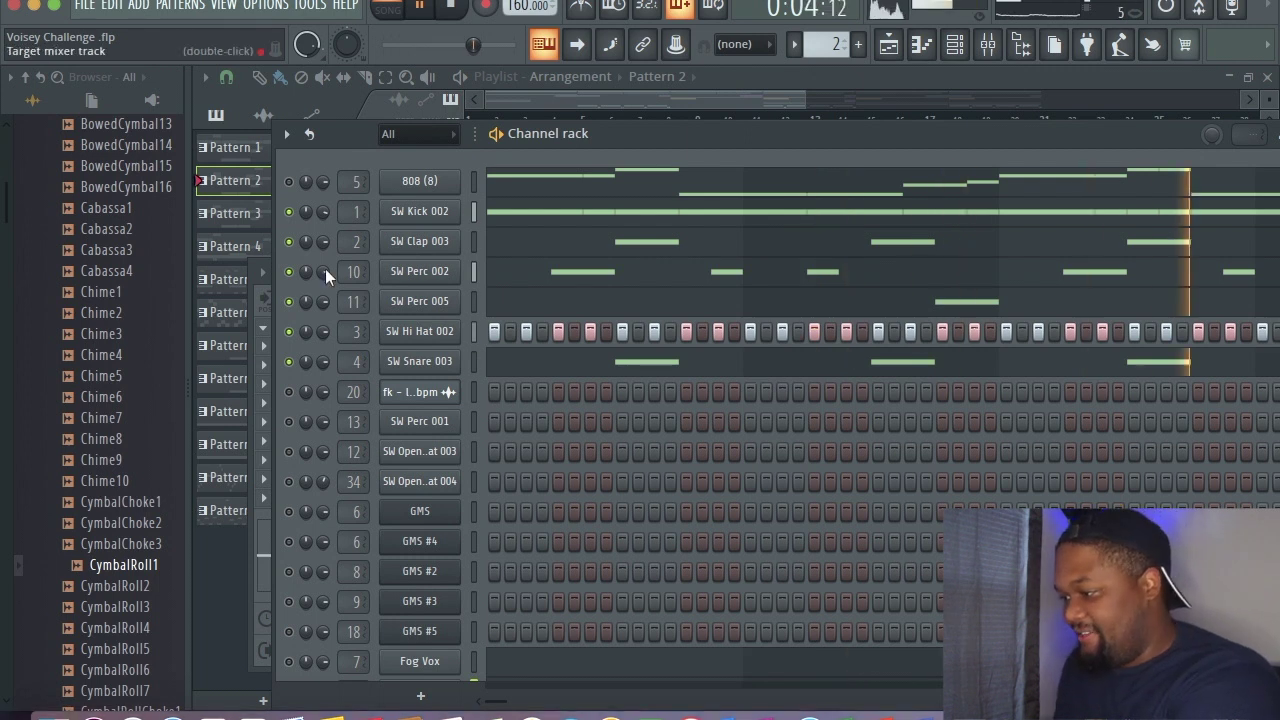
{"action": "scroll", "coordinate": [550, 380], "scroll_direction": "down", "scroll_amount": 5}
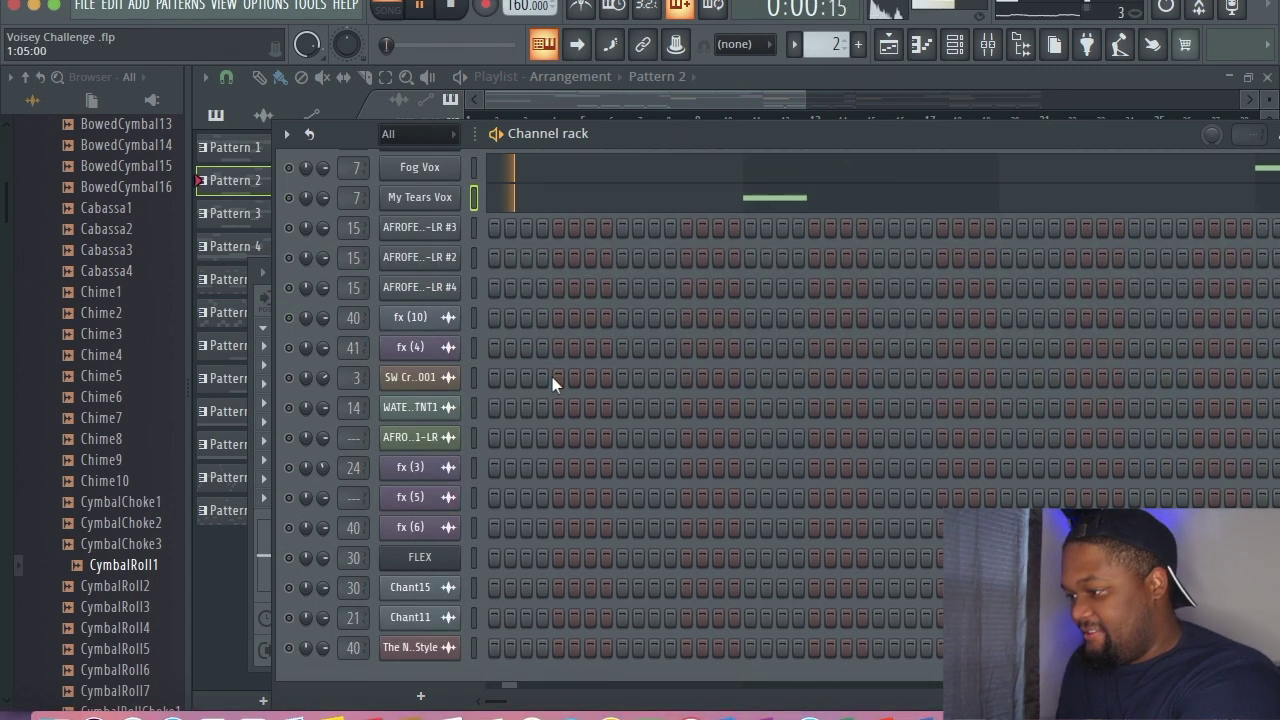
{"action": "scroll", "coordinate": [560, 380], "scroll_direction": "up", "scroll_amount": 3}
{"action": "left_click", "coordinate": [289, 422]}
{"action": "left_click", "coordinate": [289, 392]}
{"action": "scroll", "coordinate": [503, 377], "scroll_direction": "up", "scroll_amount": 3}
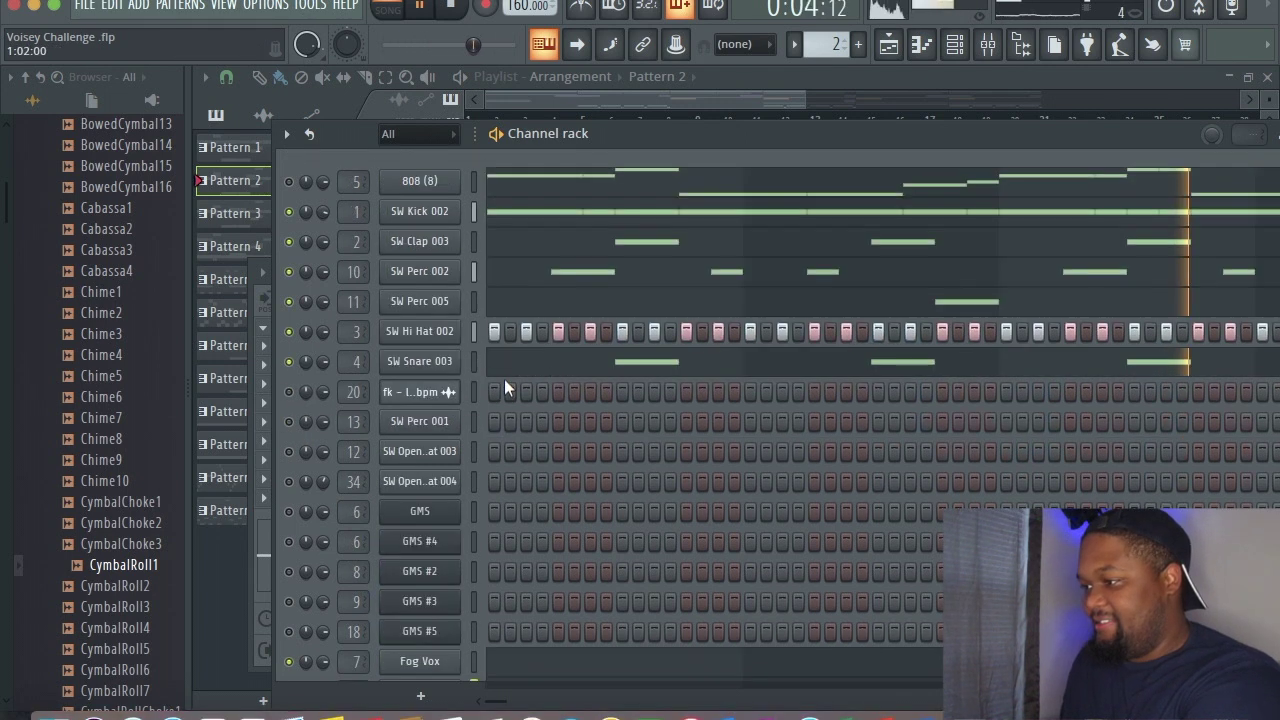
{"action": "left_click", "coordinate": [289, 181]}
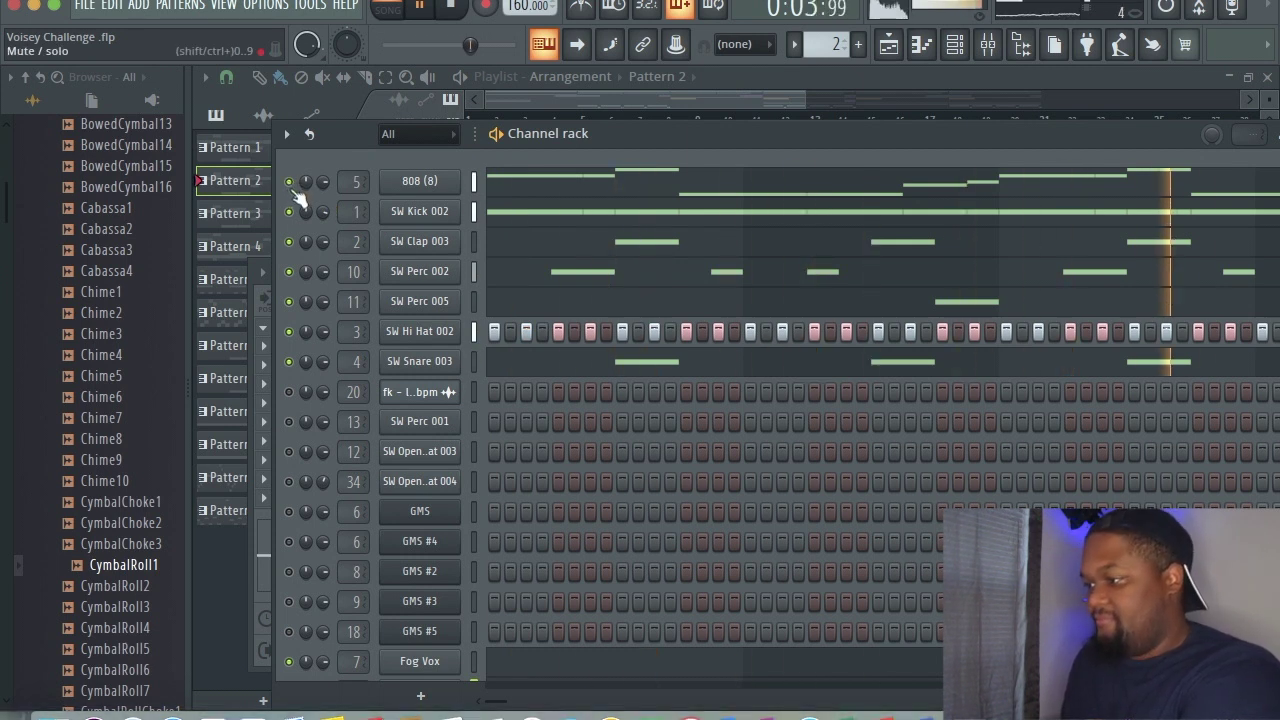
- Unmute all channels in the channel rack, return to the playlist and stop playback
{"action": "right_click", "coordinate": [289, 183]}
{"action": "key", "text": "Escape"}
{"action": "right_click", "coordinate": [289, 181]}
{"action": "left_click", "coordinate": [325, 213]}
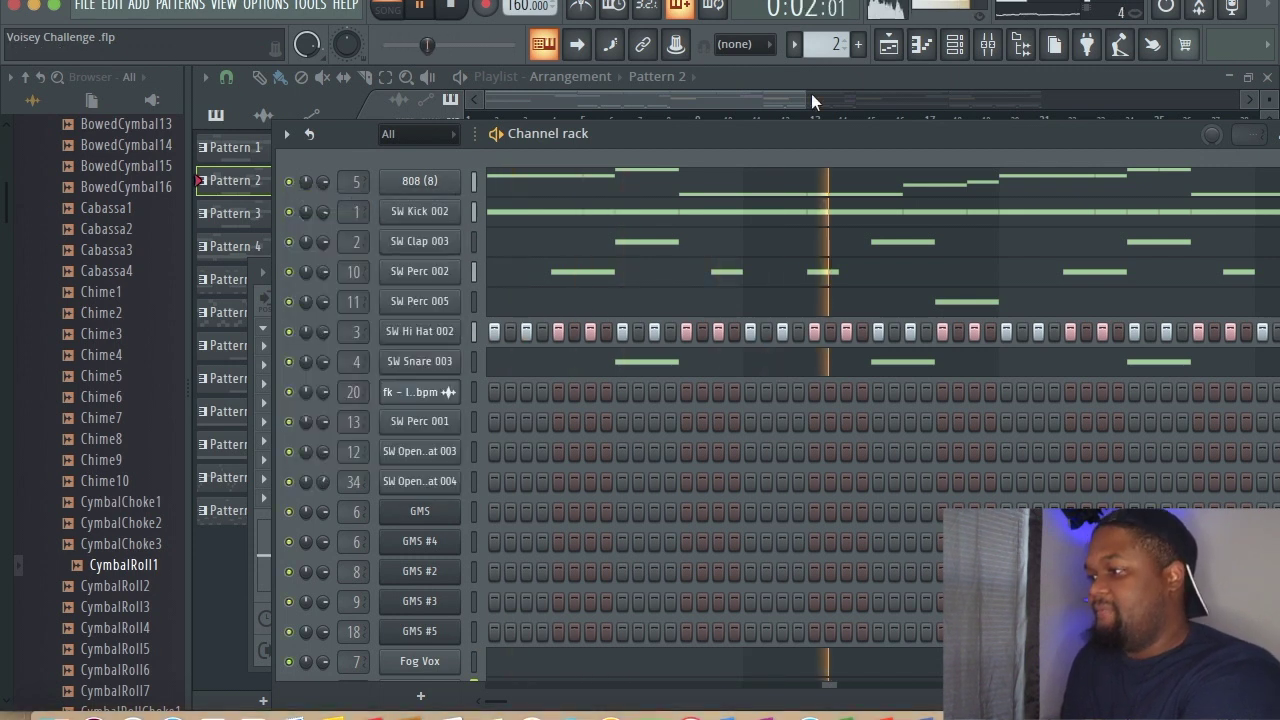
{"action": "left_click", "coordinate": [811, 93]}
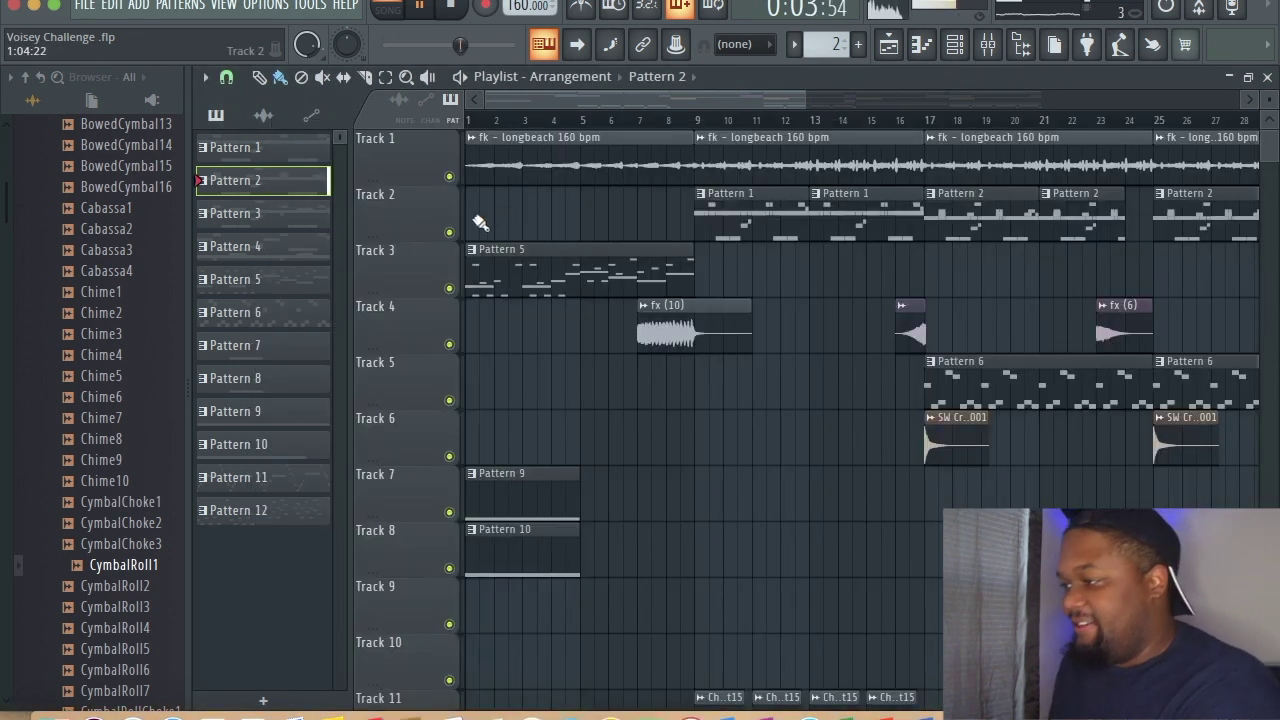
{"action": "key", "text": "space"}
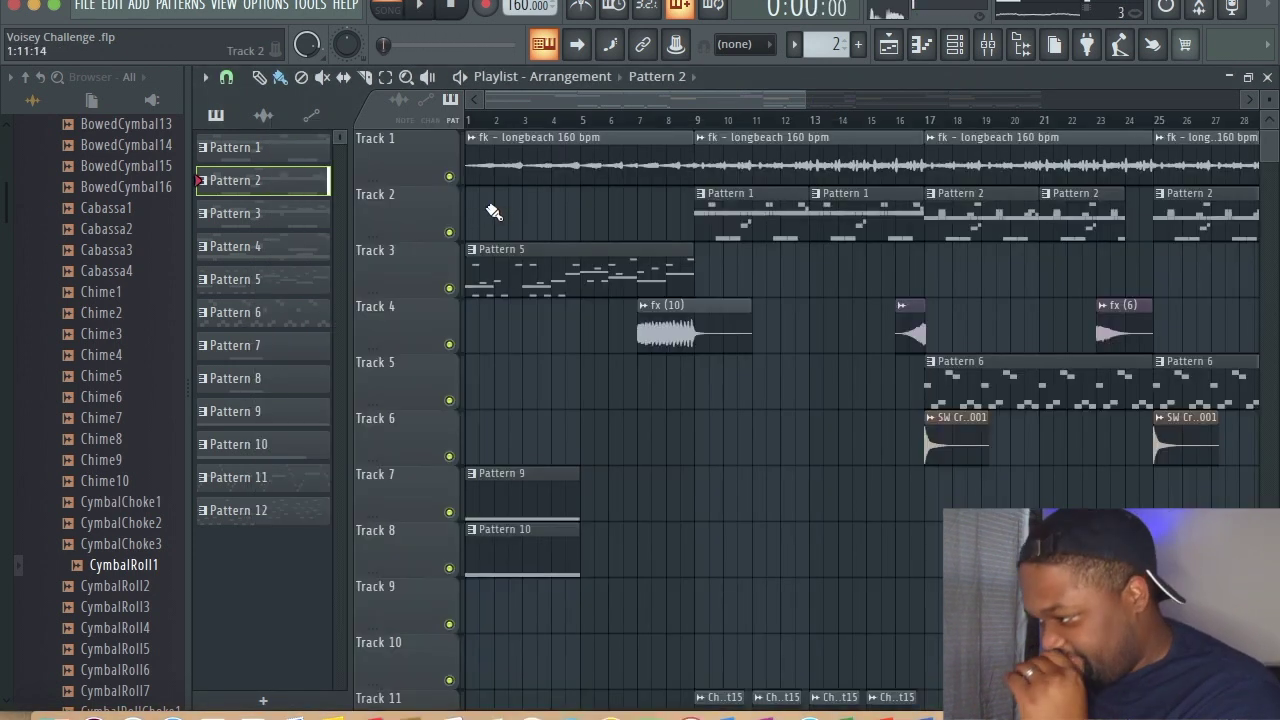
- Select the fk - longbeach 160 bpm clip on Track 1 and switch playback to song mode
{"action": "left_click", "coordinate": [543, 165]}
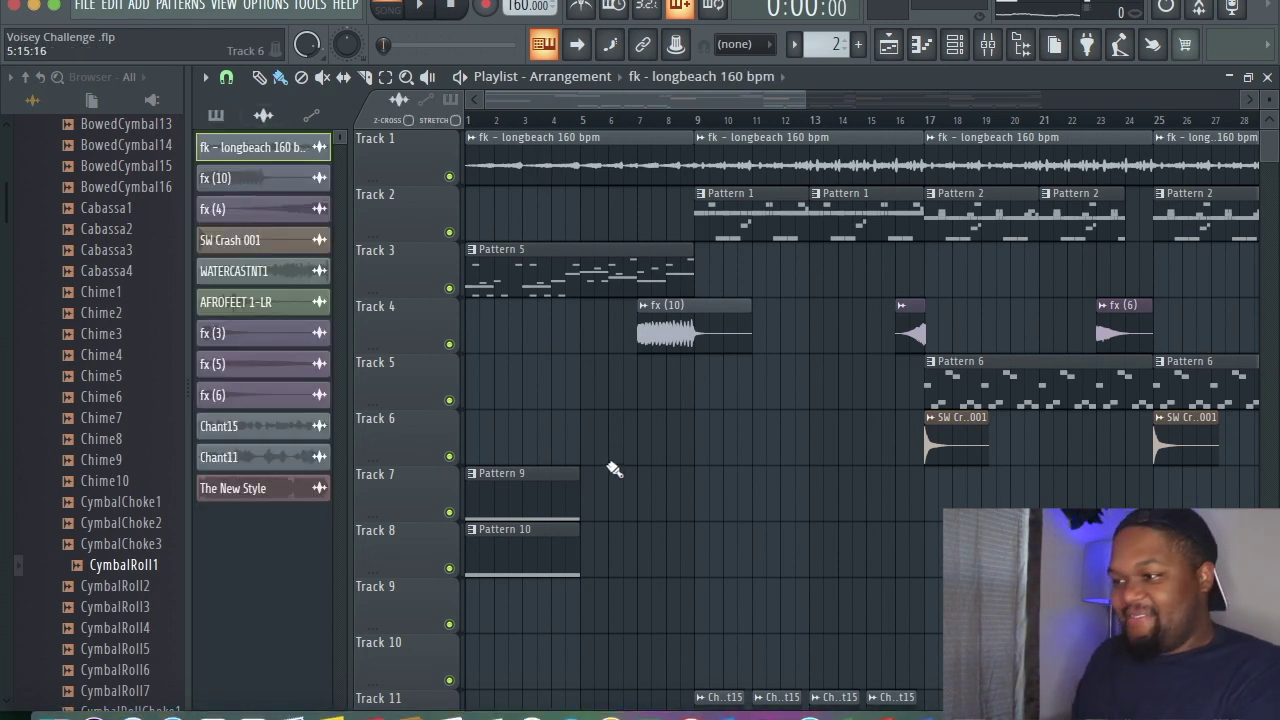
{"action": "left_click", "coordinate": [387, 10]}
{"action": "left_click", "coordinate": [428, 78]}
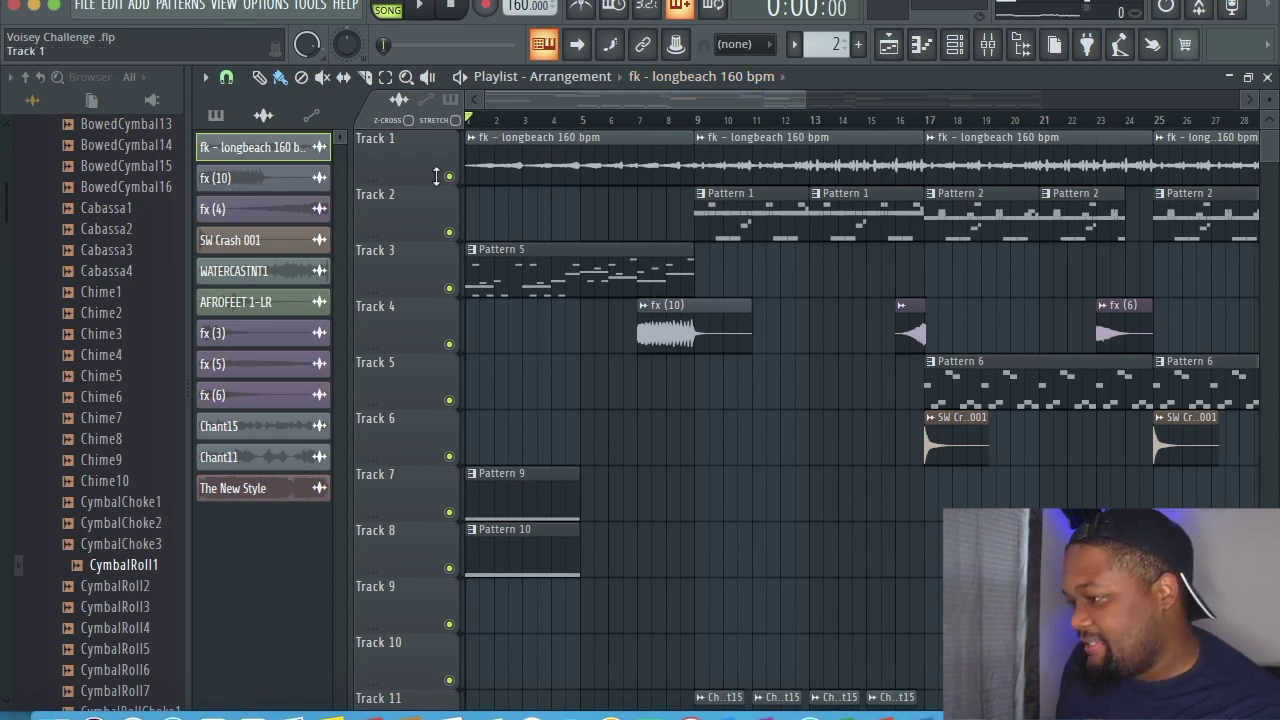
- Inspect the fk - longbeach 160 bpm sample's settings and the Fruity parametric EQ 2 on its mixer track, Insert 20, and close the windows
{"action": "left_click", "coordinate": [247, 152]}
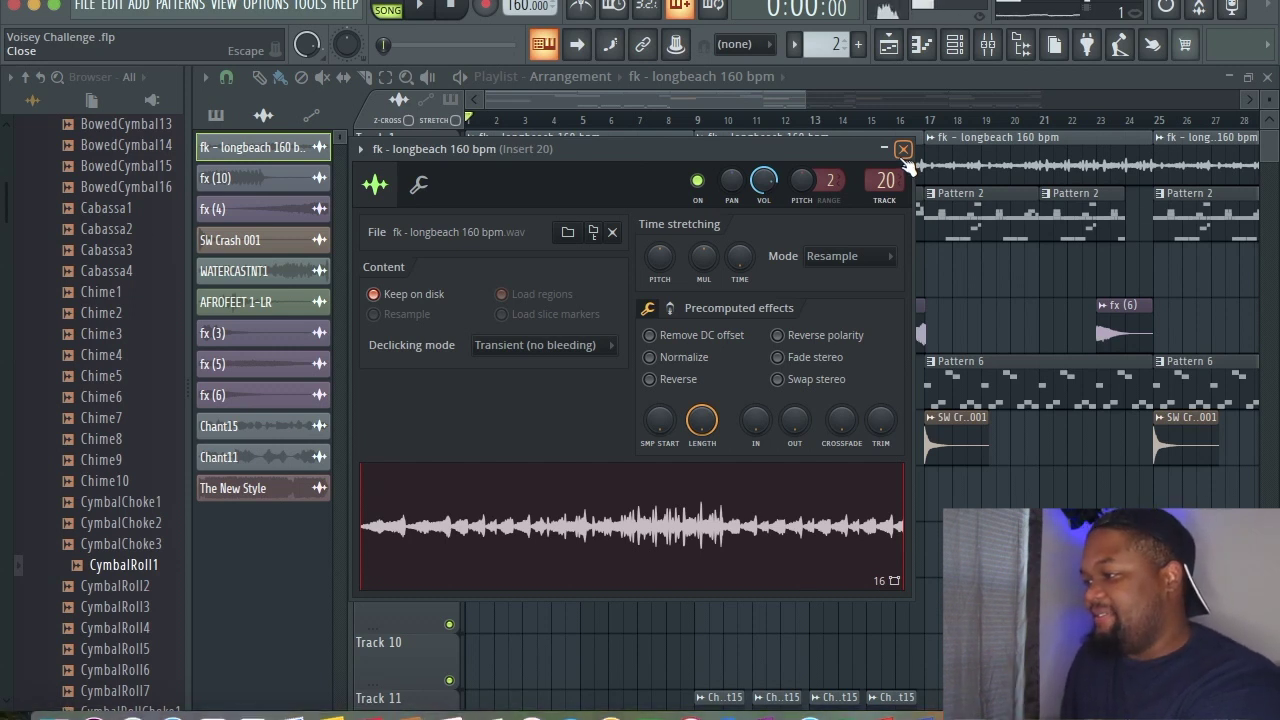
{"action": "left_click", "coordinate": [903, 150]}
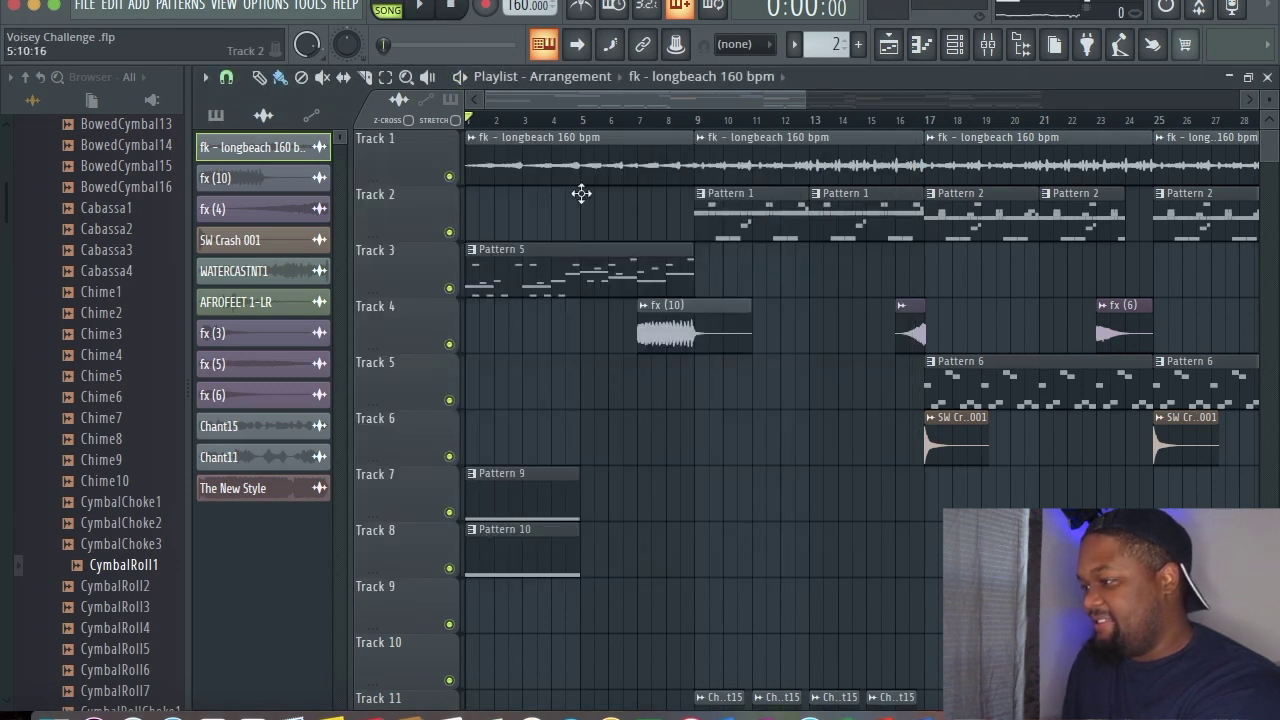
{"action": "double_click", "coordinate": [558, 166]}
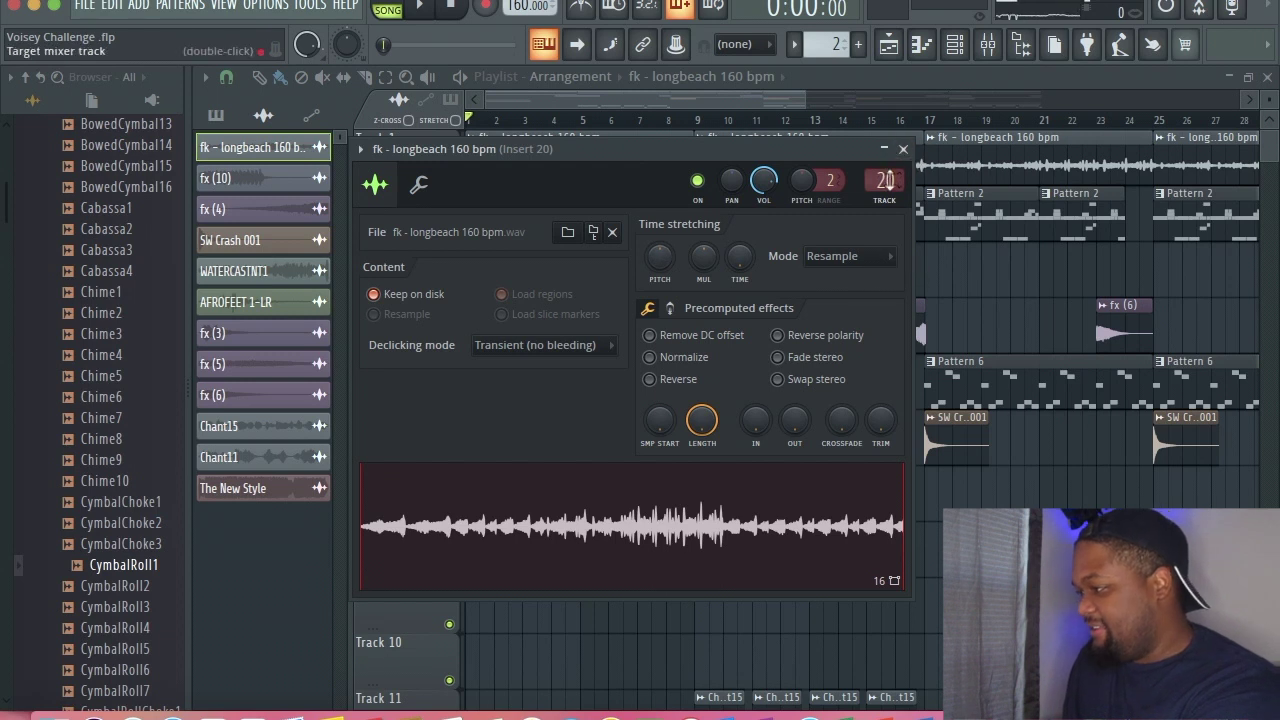
{"action": "double_click", "coordinate": [885, 180]}
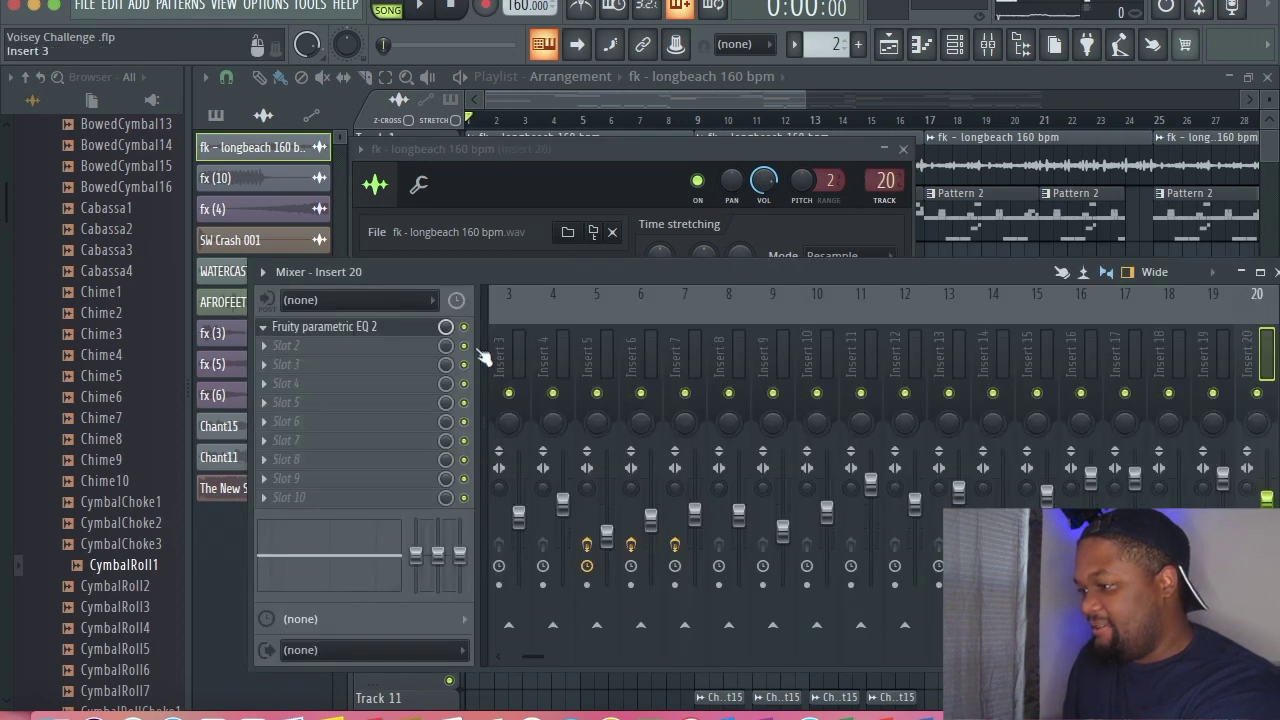
{"action": "left_click", "coordinate": [327, 330]}
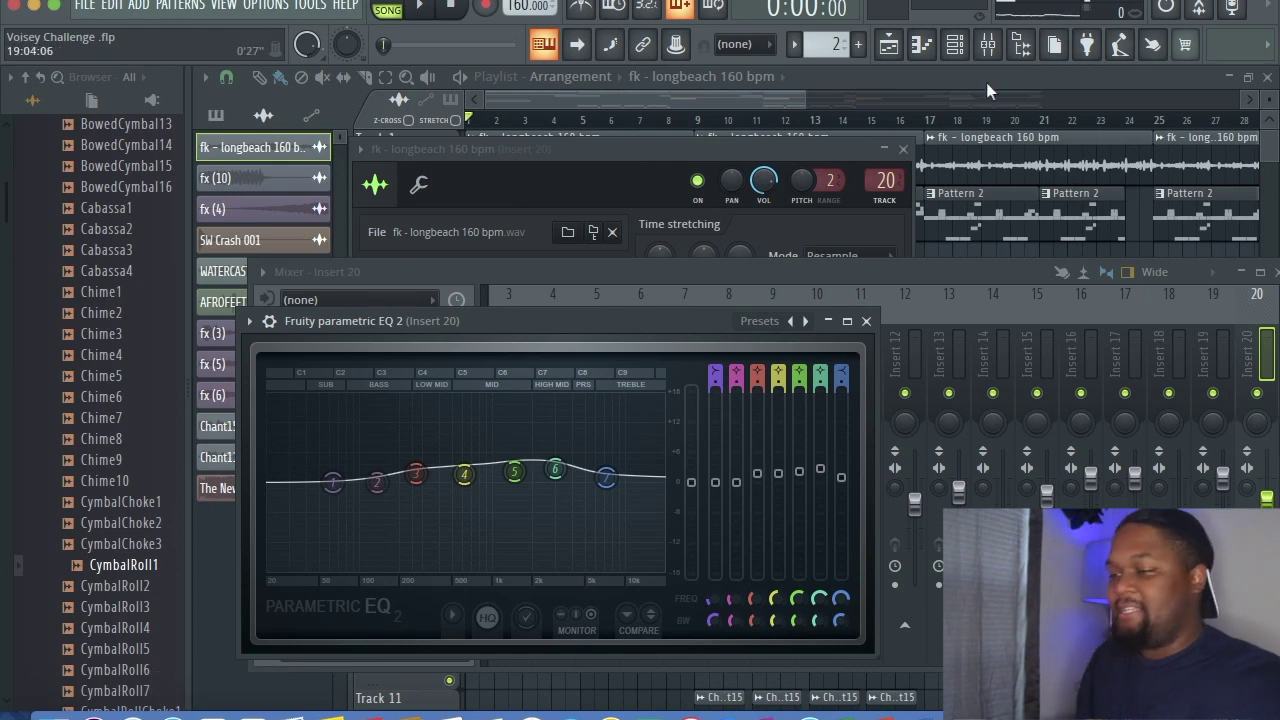
{"action": "key", "text": "F12"}
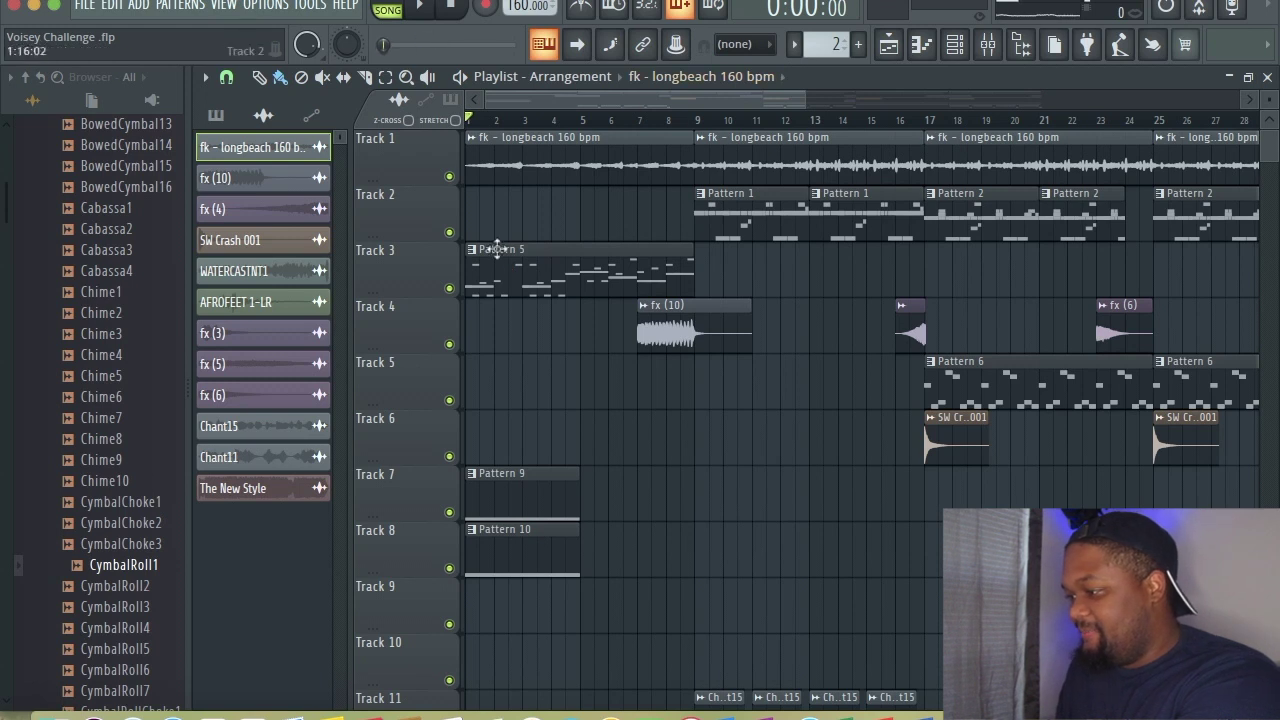
- Select Pattern 9 from Track 7, audition it in pattern mode and stop playback
{"action": "left_click", "coordinate": [505, 505]}
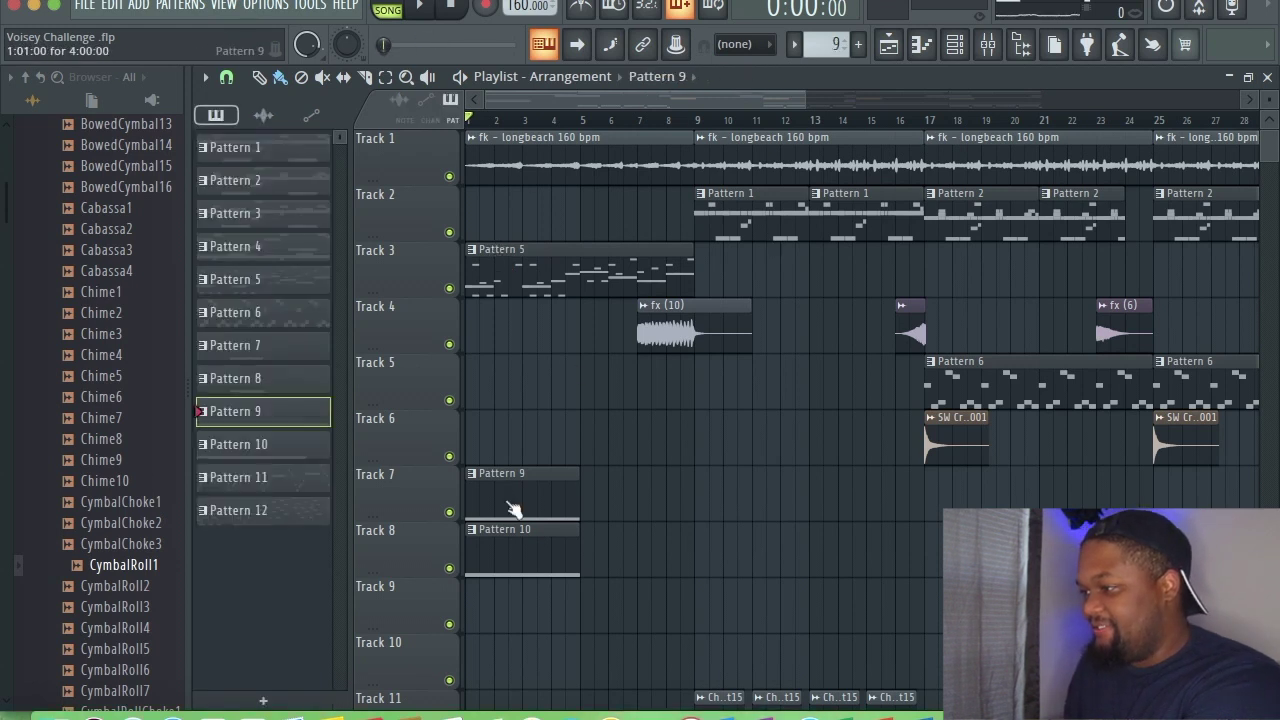
{"action": "key", "text": "space"}
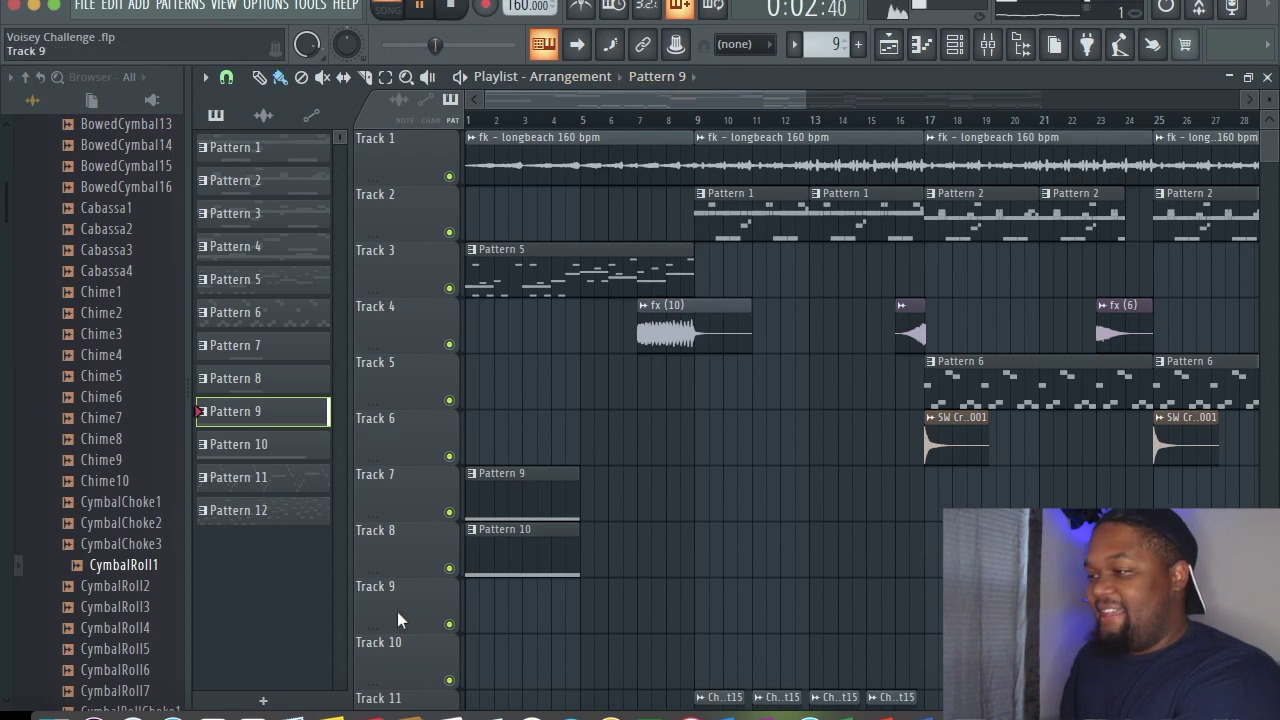
{"action": "key", "text": "space"}
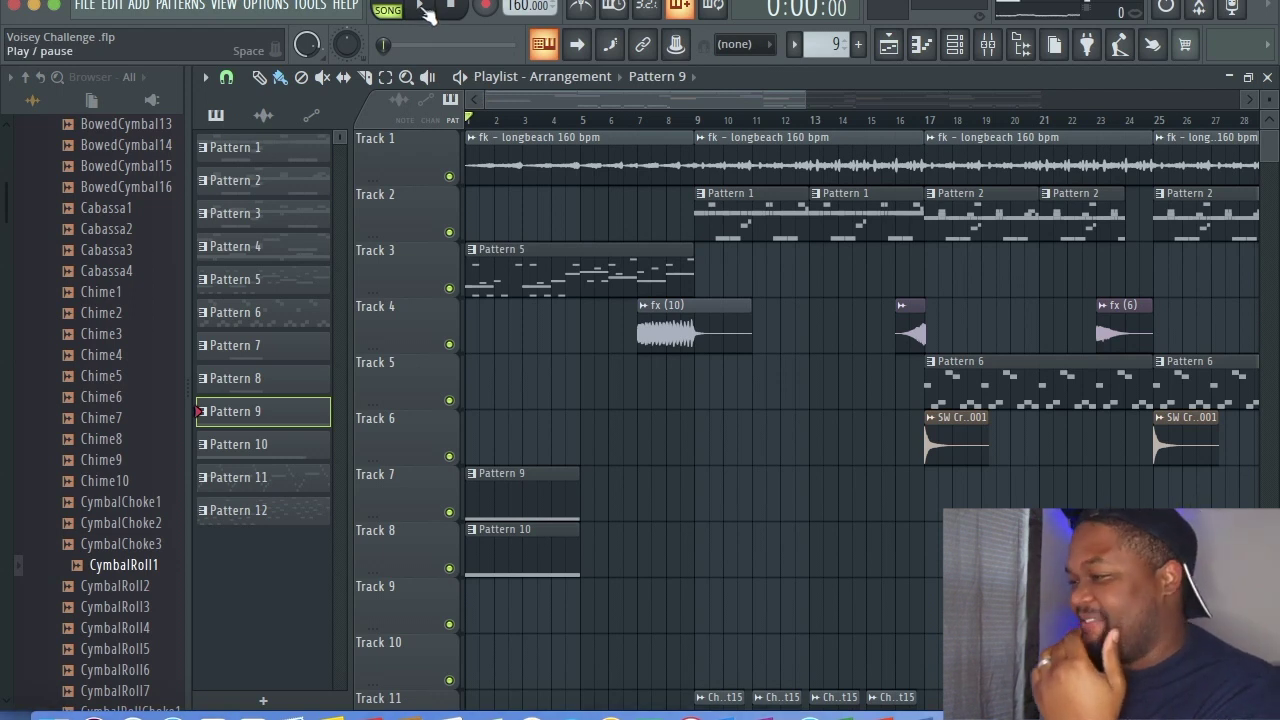
- Play the arrangement from the start in song mode, review its tracks through bar 49 and stop playback
{"action": "left_click", "coordinate": [425, 12]}
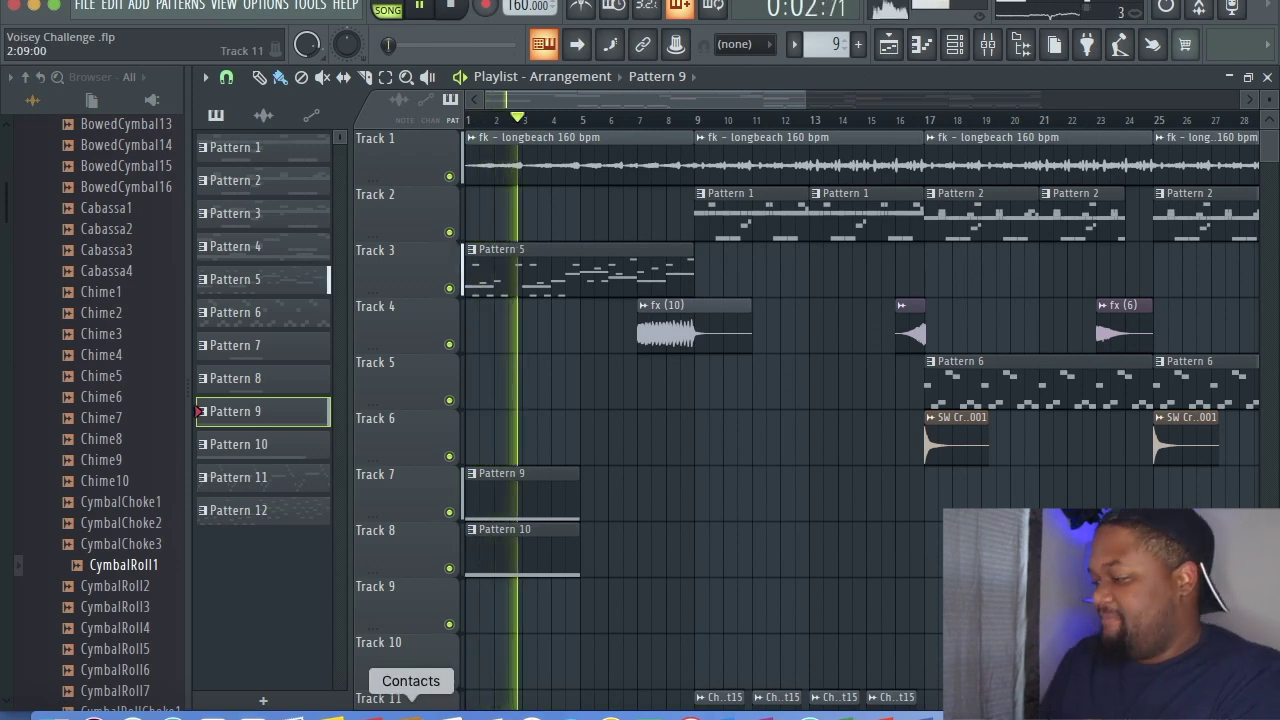
{"action": "key", "text": "XF86AudioRaiseVolume"}
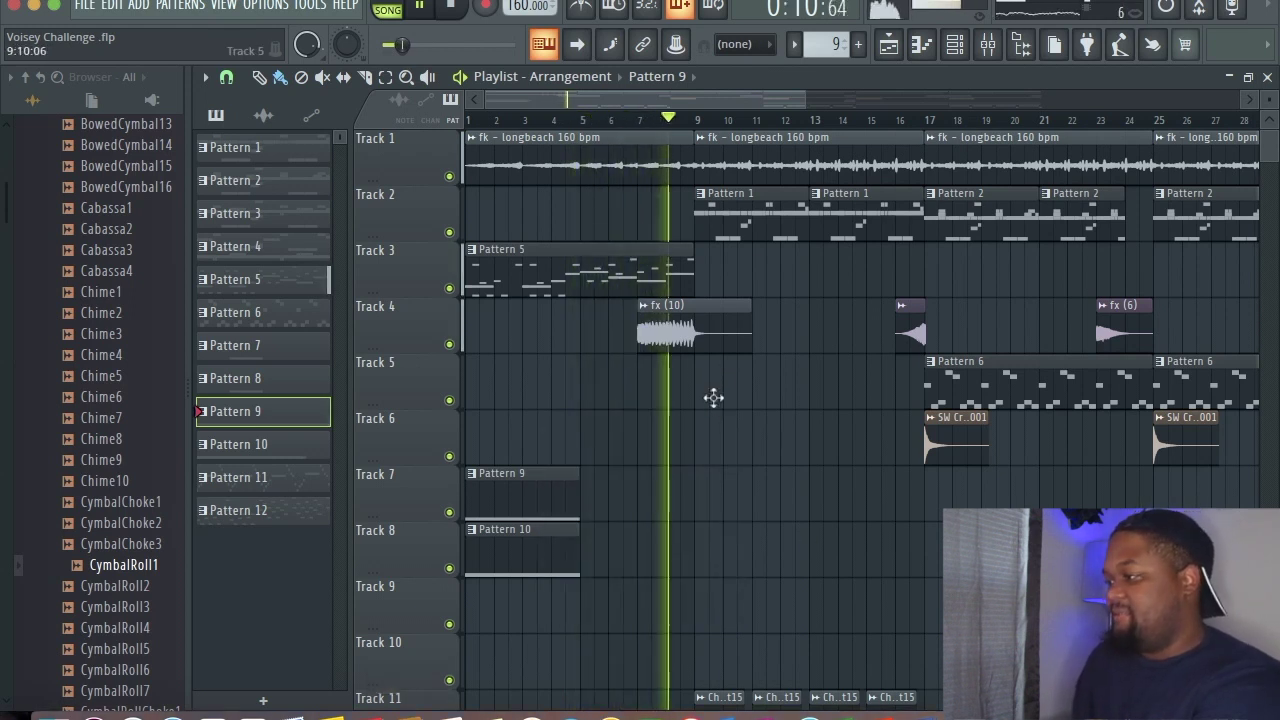
{"action": "mouse_move", "coordinate": [1269, 142]}
{"action": "left_mouse_down"}
{"action": "mouse_move", "coordinate": [1275, 174]}
{"action": "mouse_move", "coordinate": [1275, 151]}
{"action": "left_mouse_up"}
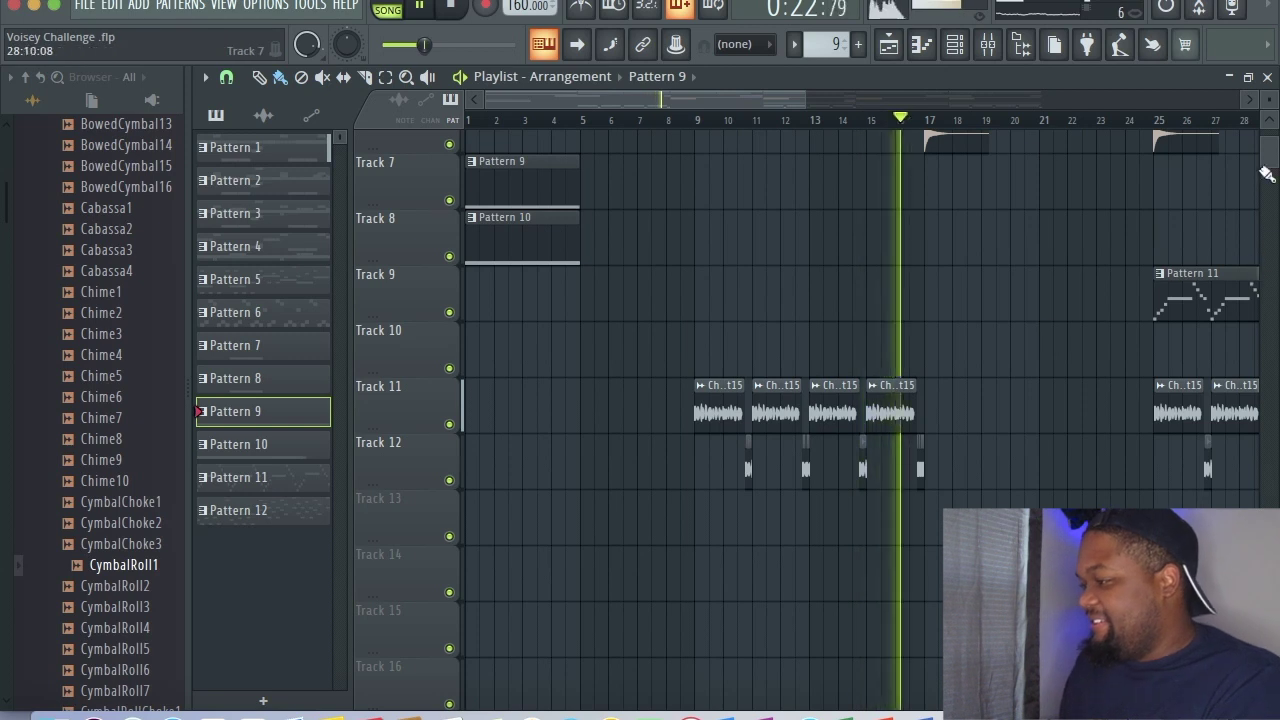
{"action": "scroll", "coordinate": [1253, 248], "scroll_direction": "up", "scroll_amount": 6}
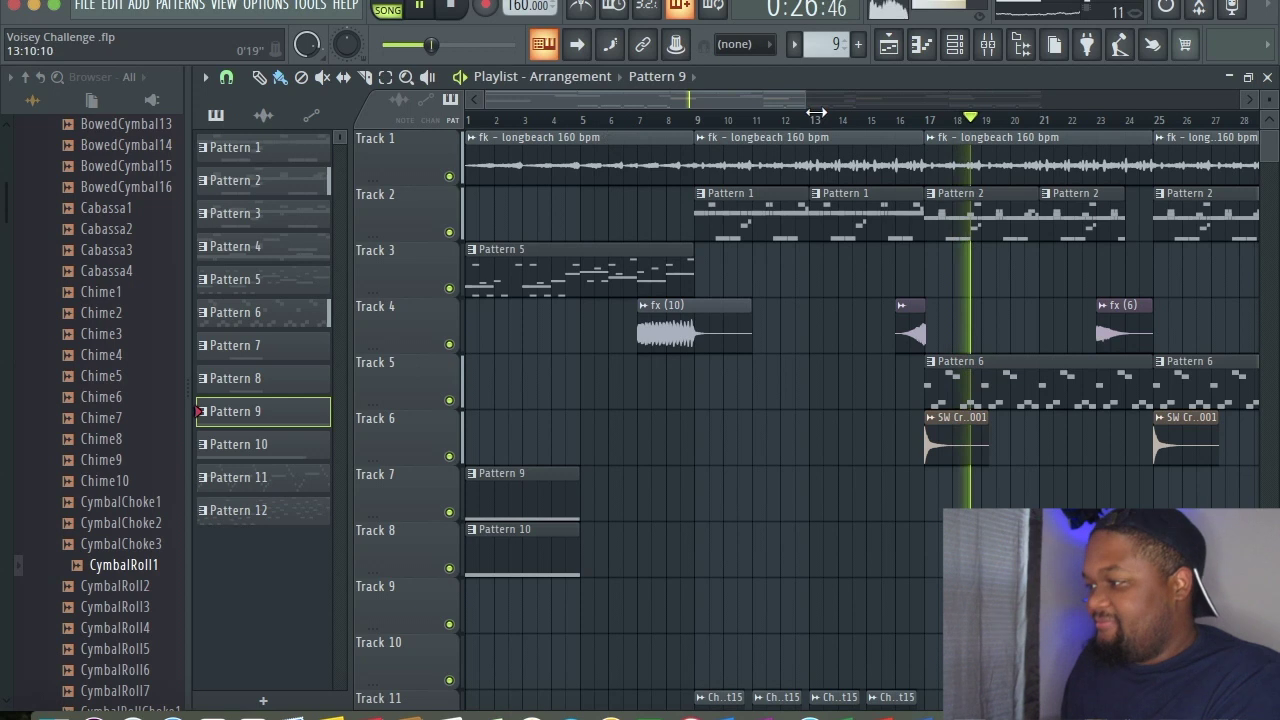
{"action": "left_click_drag", "start_coordinate": [805, 98], "coordinate": [970, 100]}
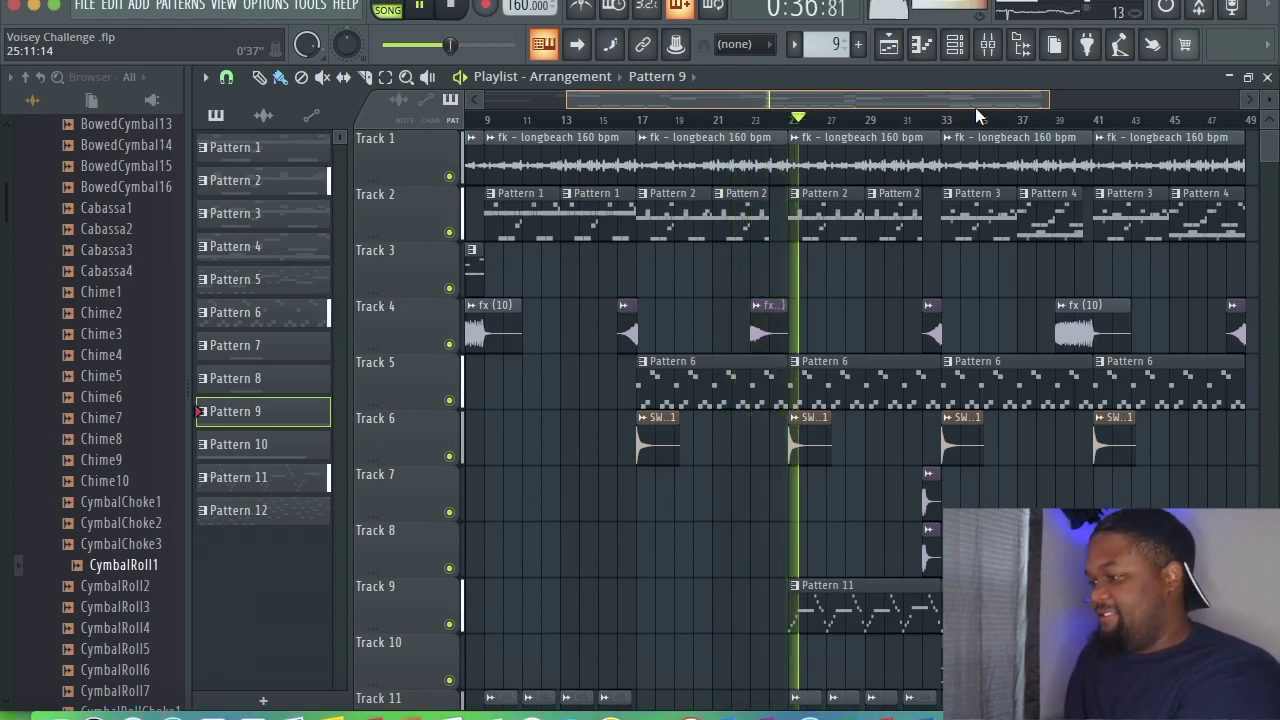
{"action": "key", "text": "space"}
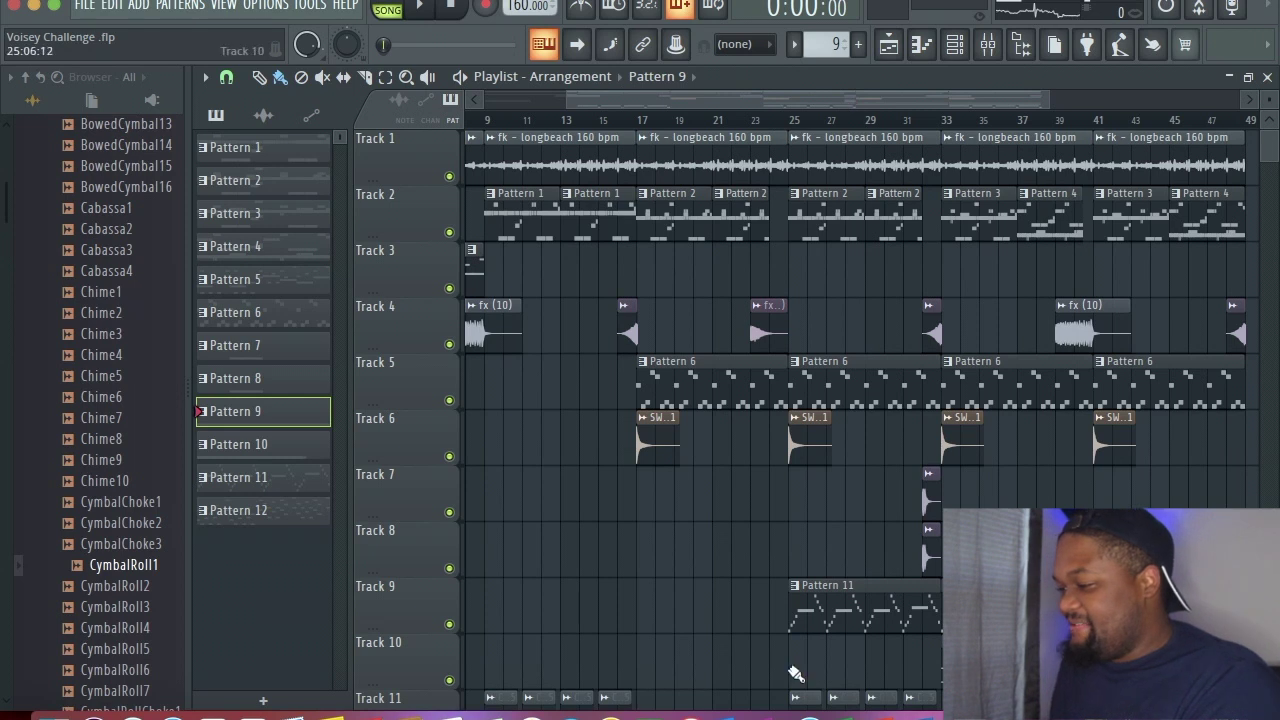
- Select Pattern 11 from Track 9, inspect the settings of its GMS #5 synth and close the synth window
{"action": "left_click", "coordinate": [800, 615]}
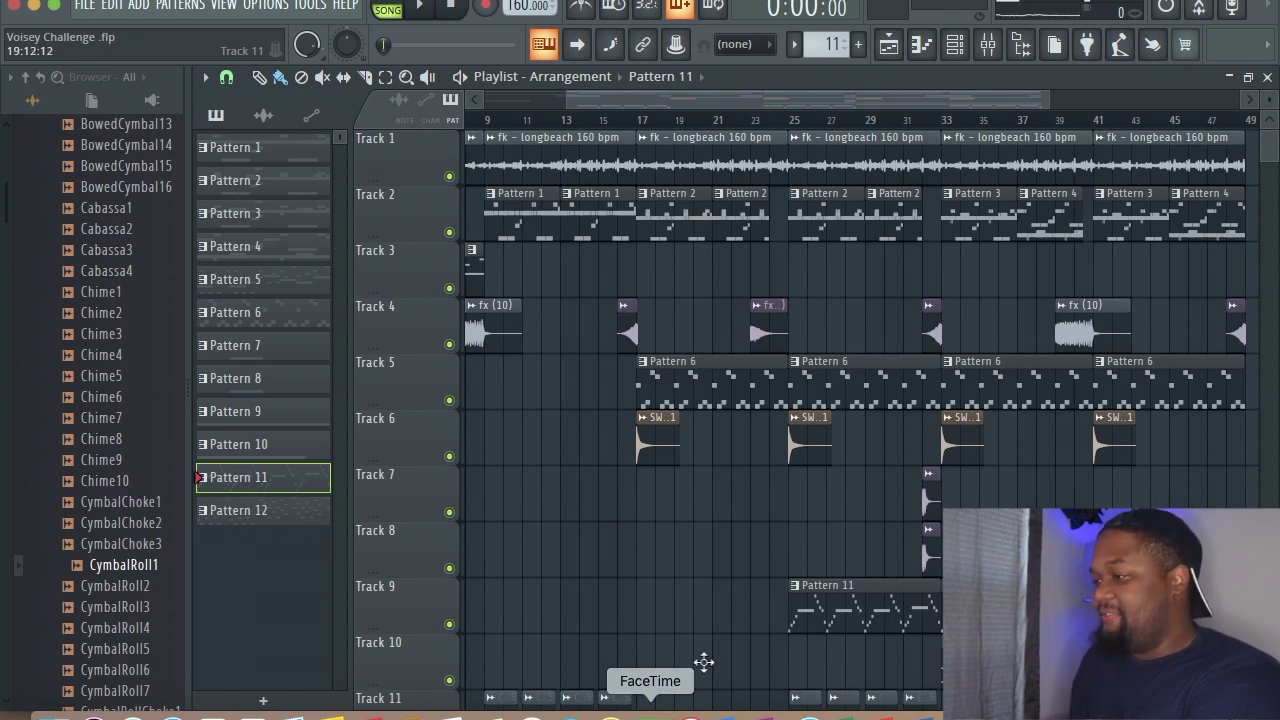
{"action": "left_click", "coordinate": [954, 44]}
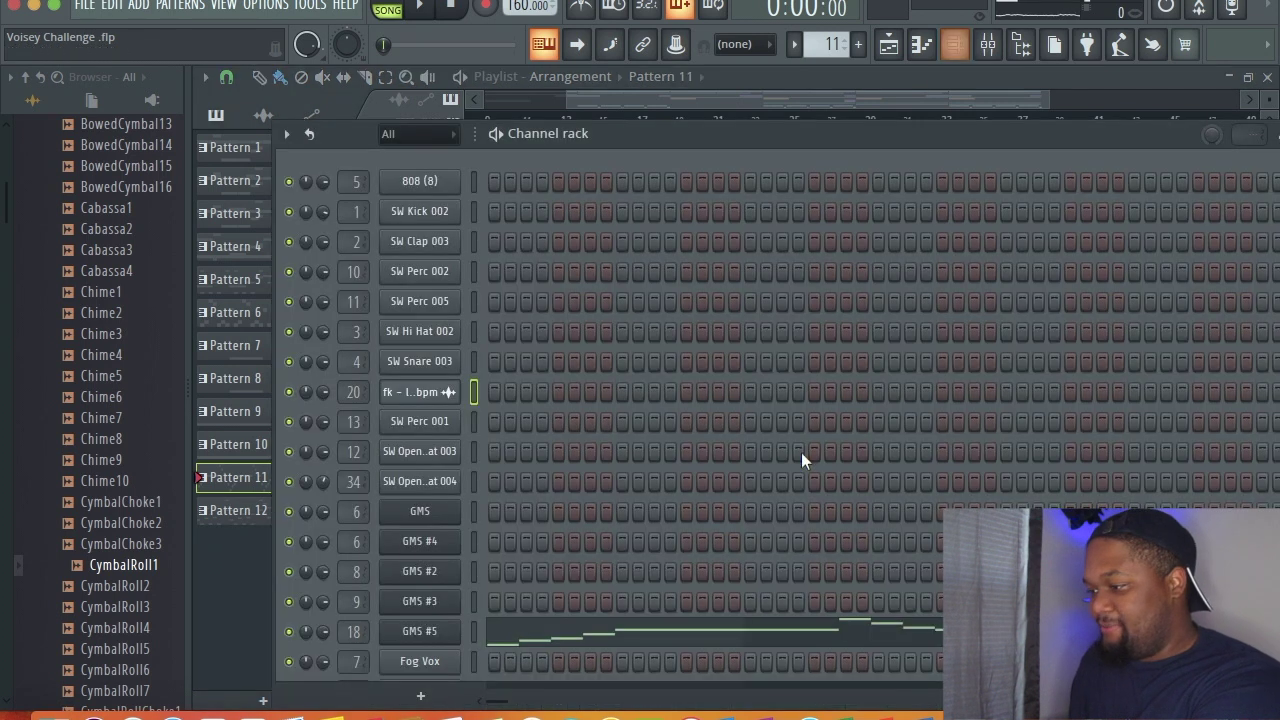
{"action": "left_click", "coordinate": [416, 641]}
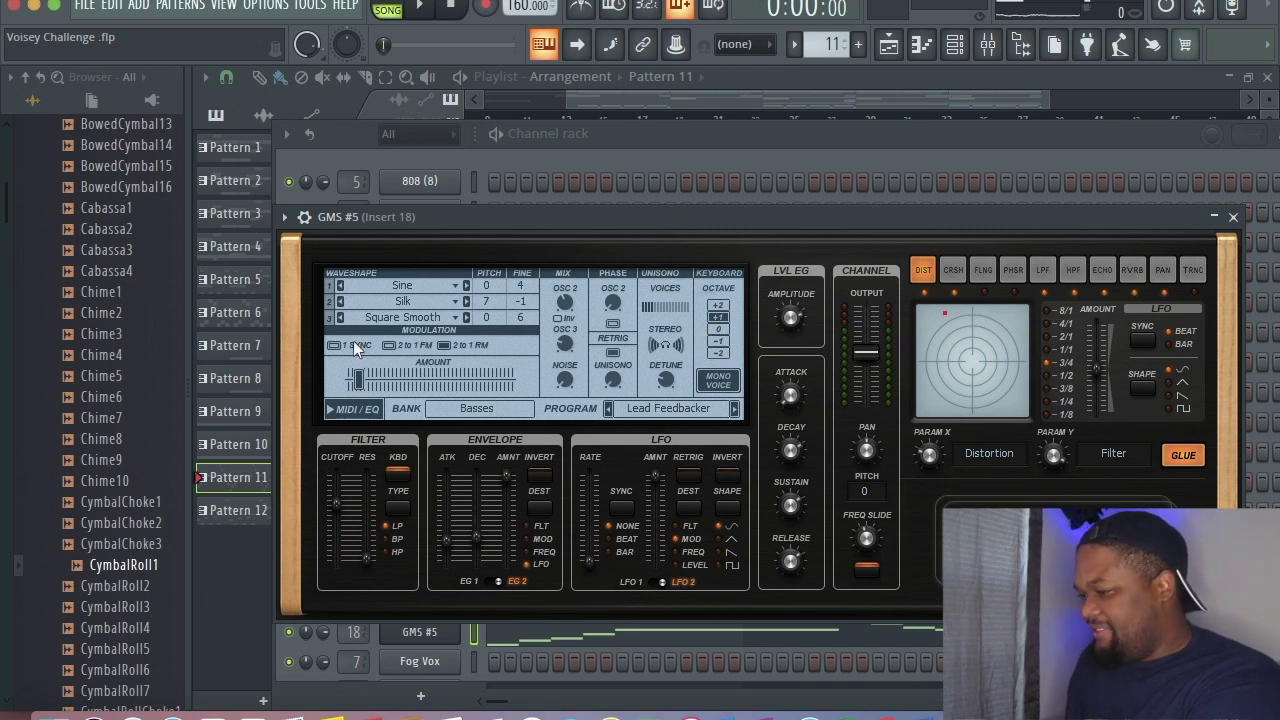
{"action": "left_click", "coordinate": [724, 145]}
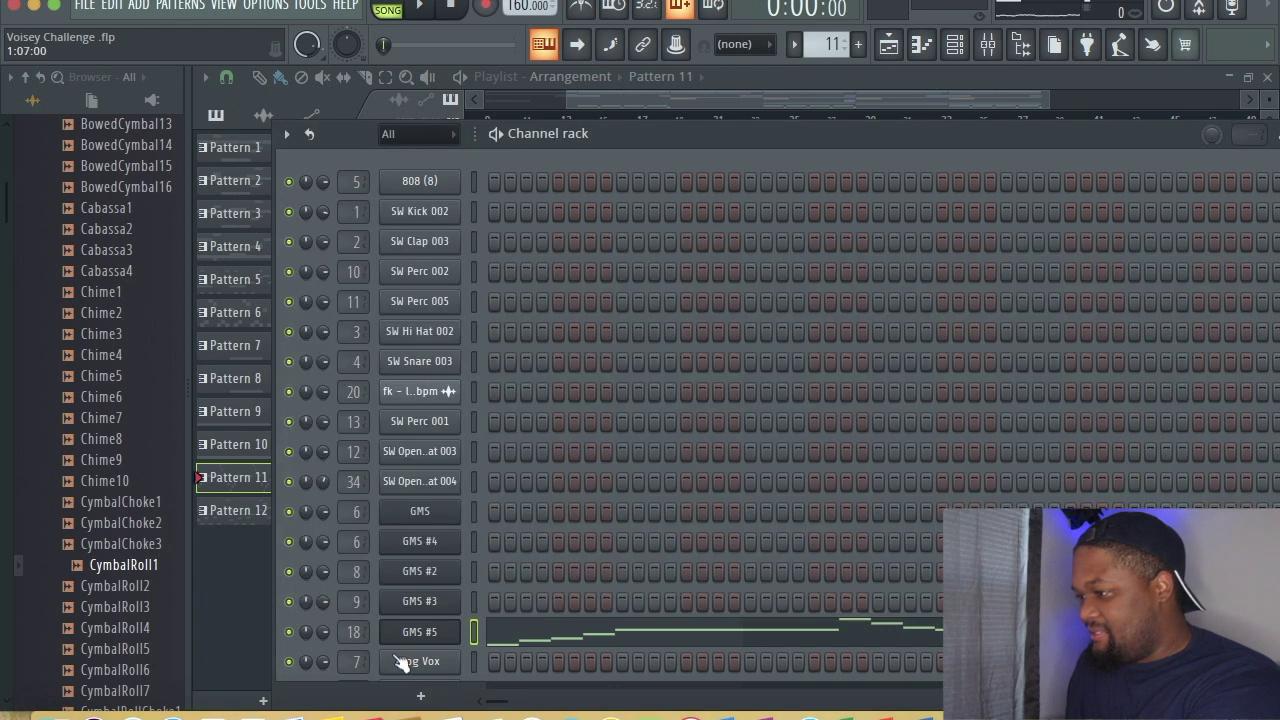
- Inspect the Fruity parametric EQ 2 on the GMS #5 mixer track, Insert 18, and return to the channel rack
{"action": "double_click", "coordinate": [347, 633]}
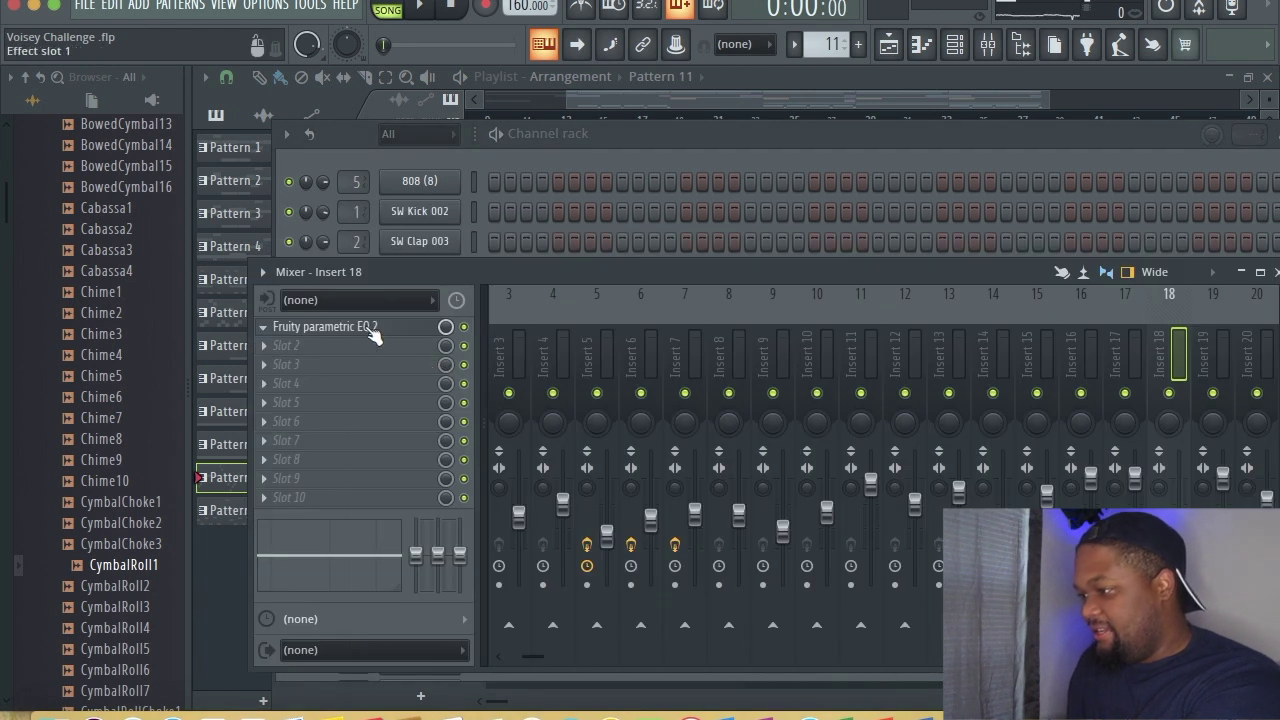
{"action": "left_click", "coordinate": [372, 336]}
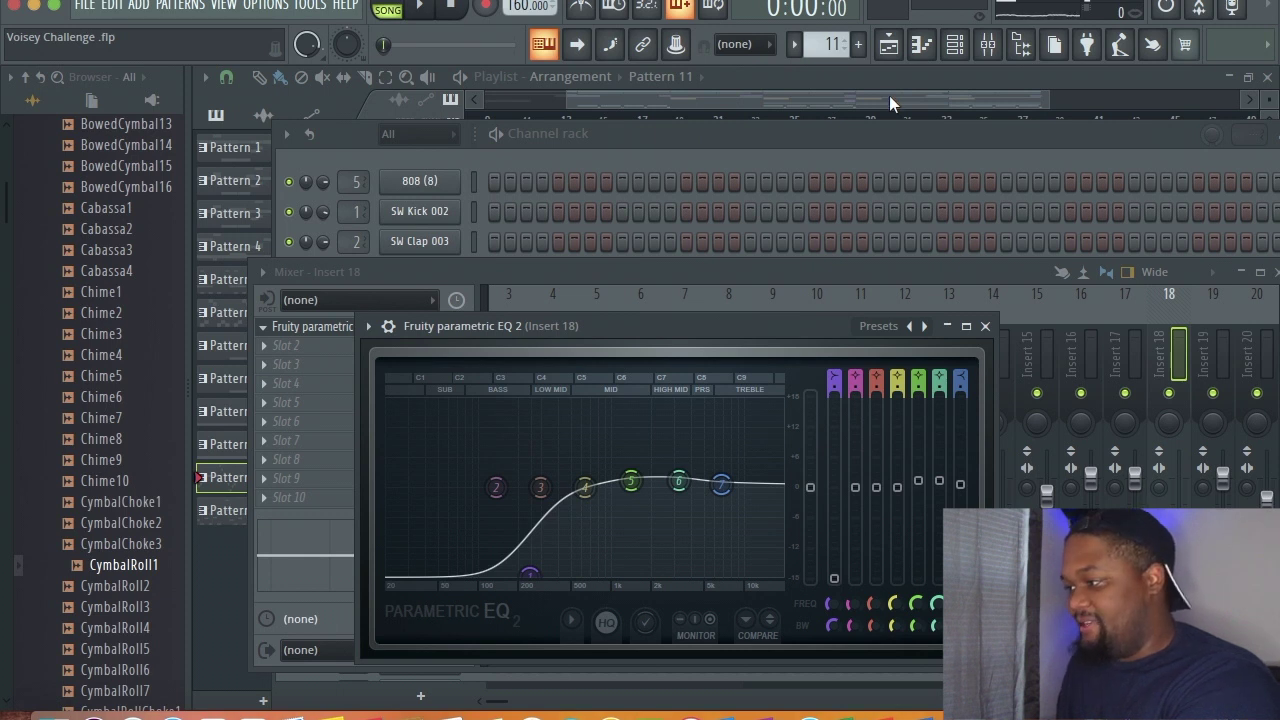
{"action": "left_click", "coordinate": [883, 155]}
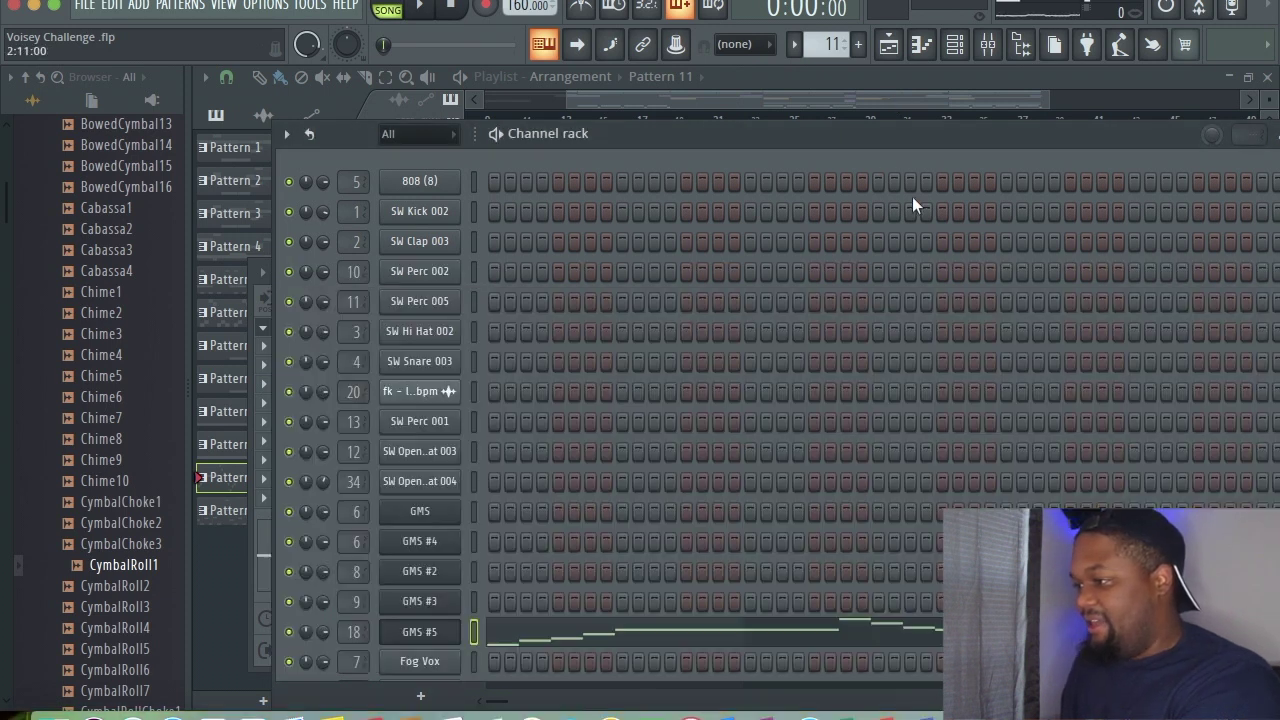
- Audition Pattern 11 in pattern mode and review the playlist clips on the lower tracks while it plays
{"action": "left_click", "coordinate": [391, 8]}
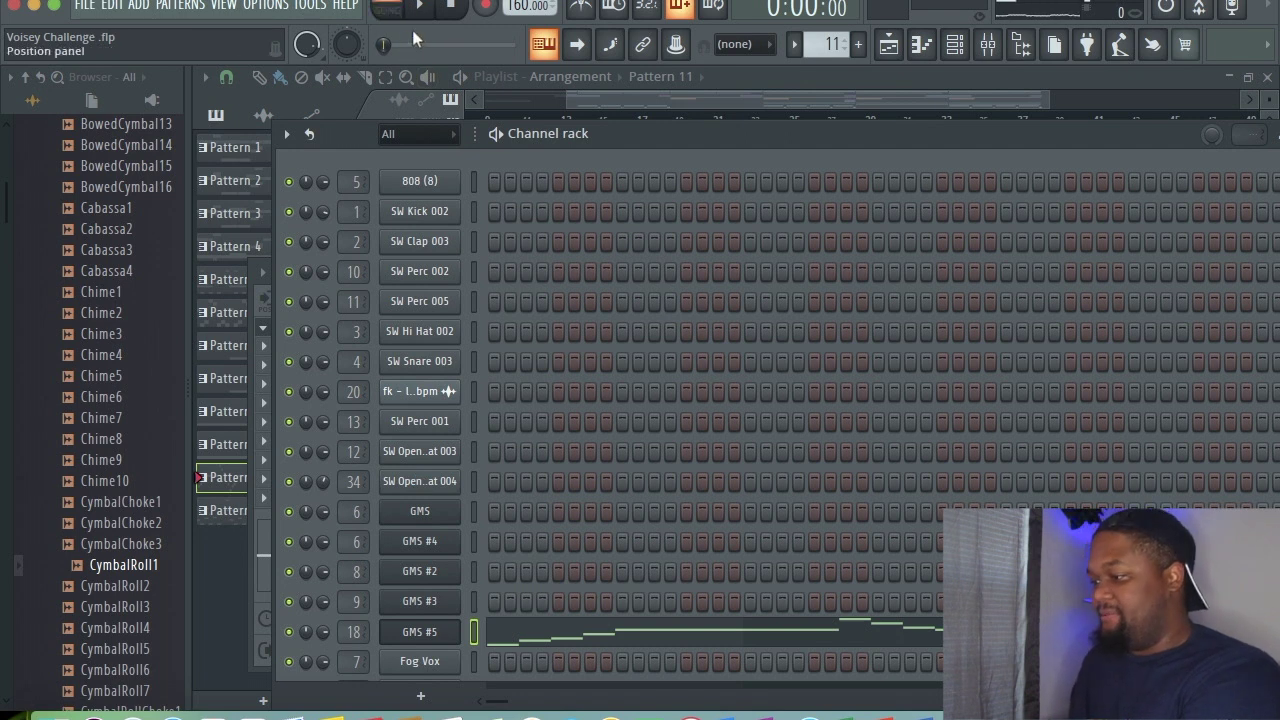
{"action": "key", "text": "space"}
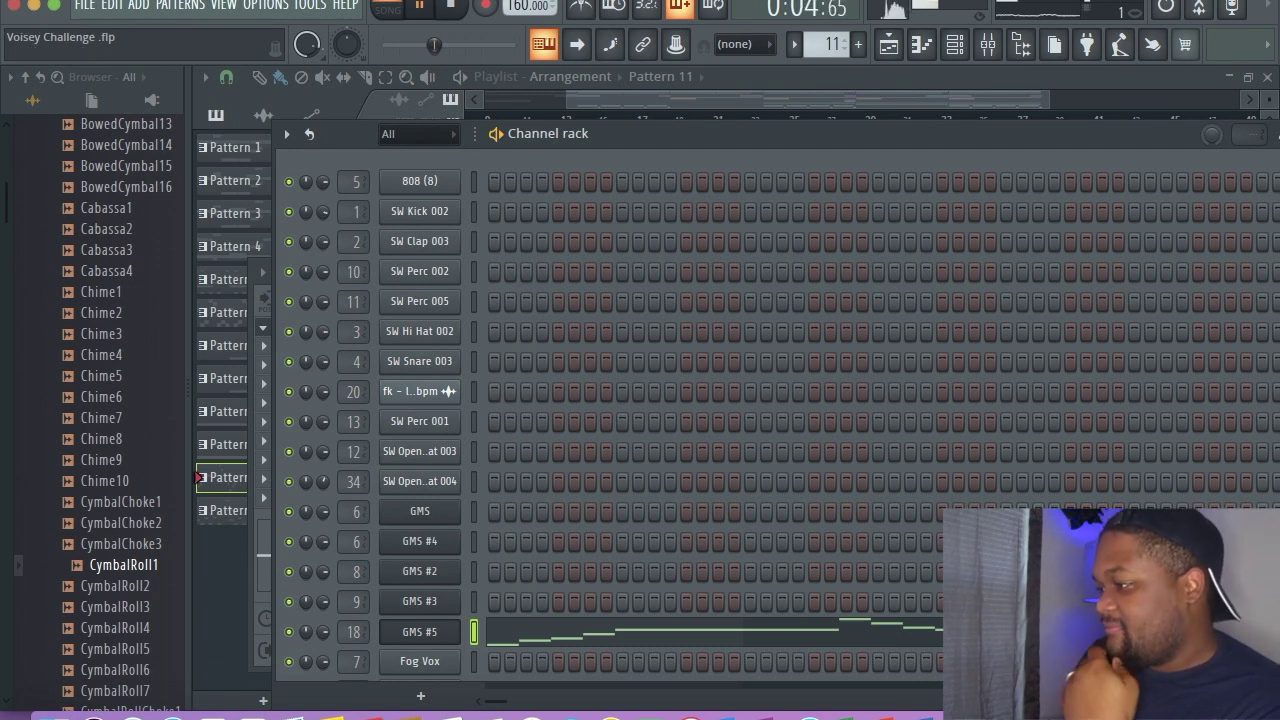
{"action": "left_click", "coordinate": [924, 107]}
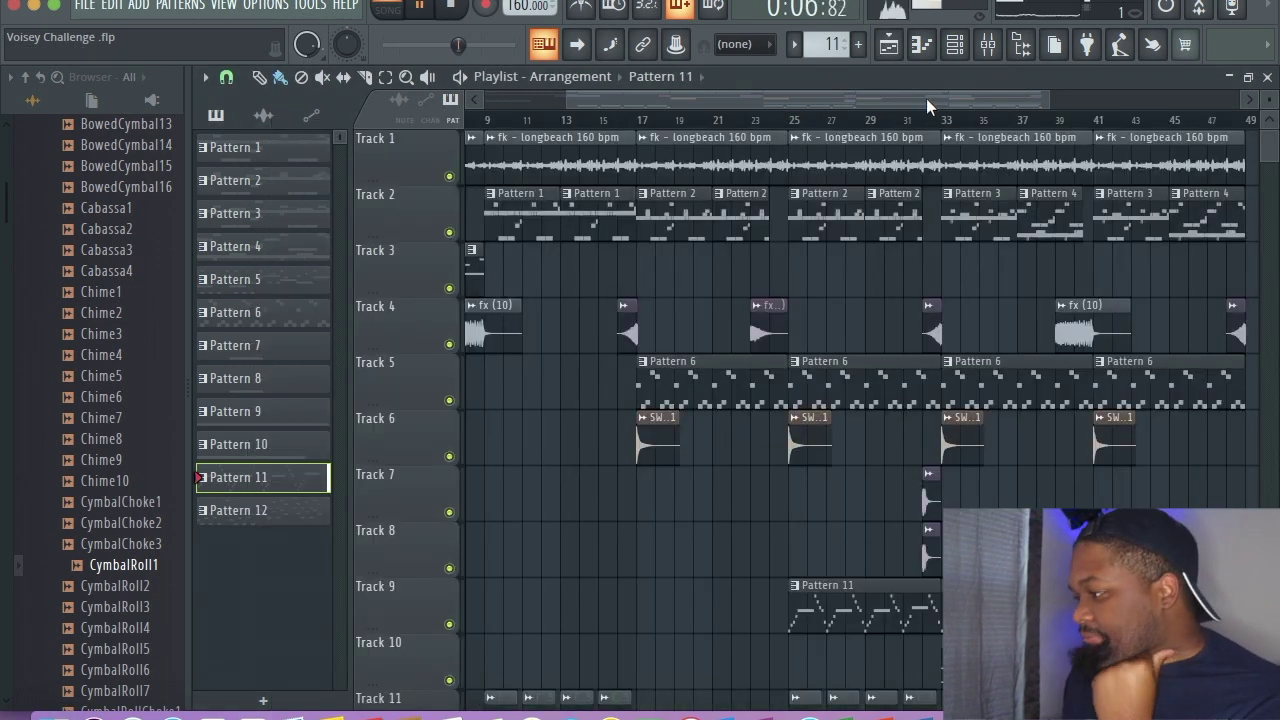
{"action": "left_click_drag", "start_coordinate": [1003, 101], "coordinate": [1058, 108]}
{"action": "scroll", "coordinate": [1220, 343], "scroll_direction": "down", "scroll_amount": 5}
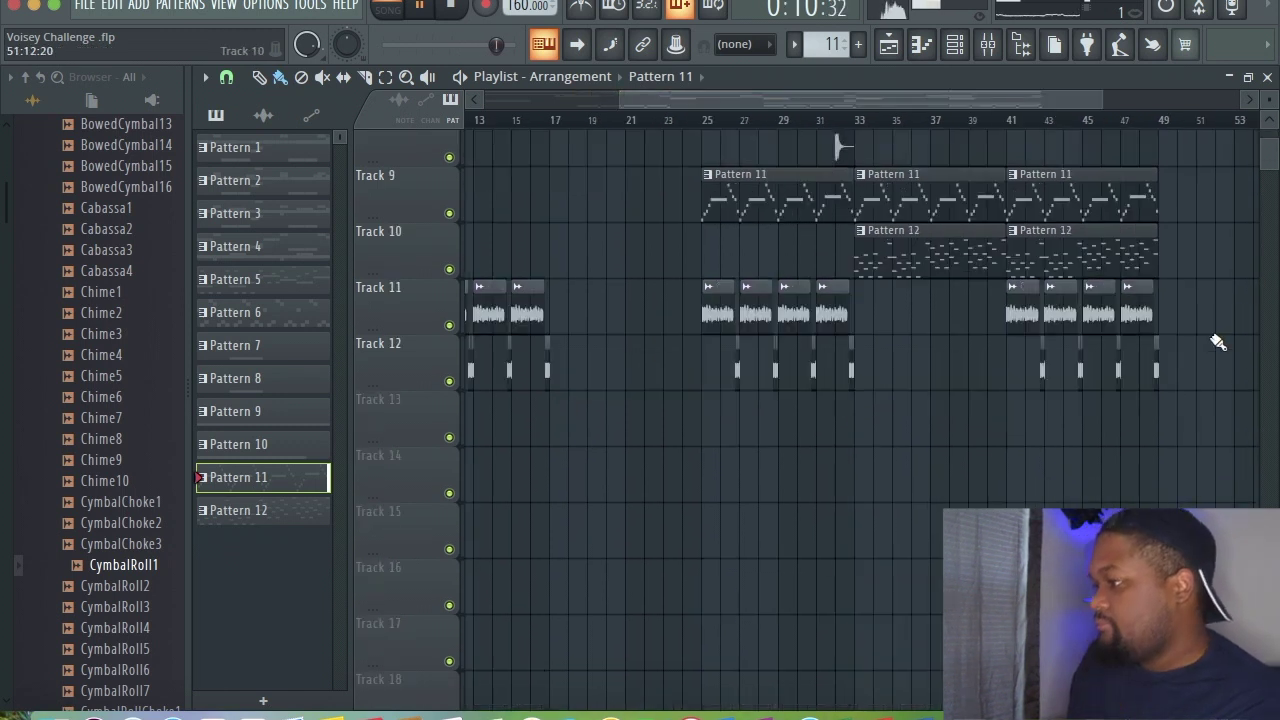
{"action": "scroll", "coordinate": [1220, 343], "scroll_direction": "up", "scroll_amount": 5}
{"action": "scroll", "coordinate": [1218, 342], "scroll_direction": "down", "scroll_amount": 2}
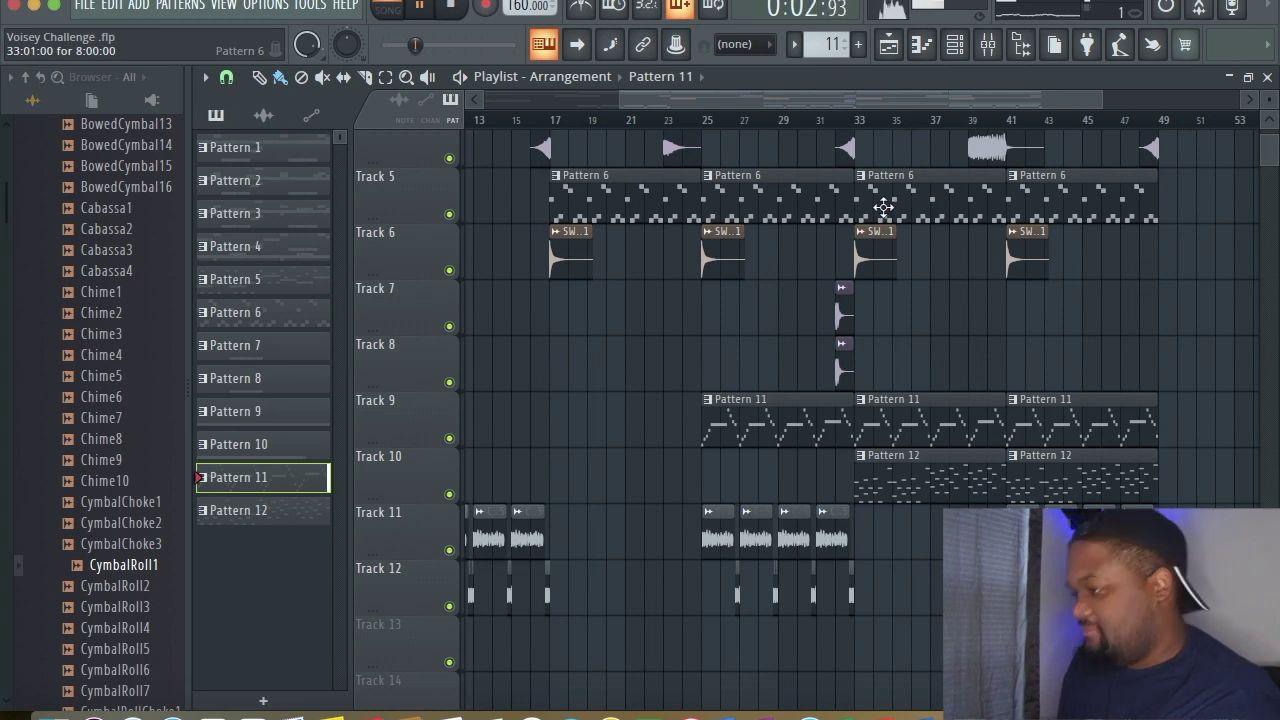
- Turn on the metronome while Pattern 11 plays, leaving wait for input off, and stop playback
{"action": "left_click", "coordinate": [609, 13]}
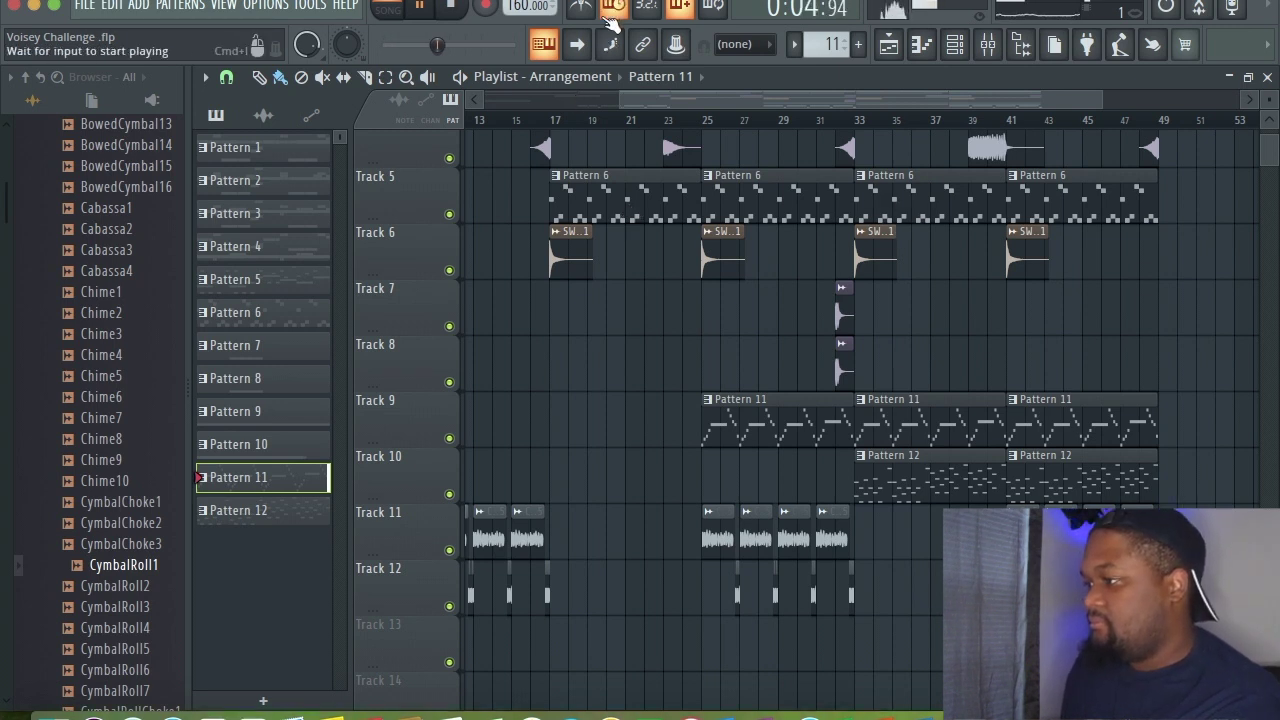
{"action": "left_click", "coordinate": [580, 10]}
{"action": "left_click", "coordinate": [609, 11]}
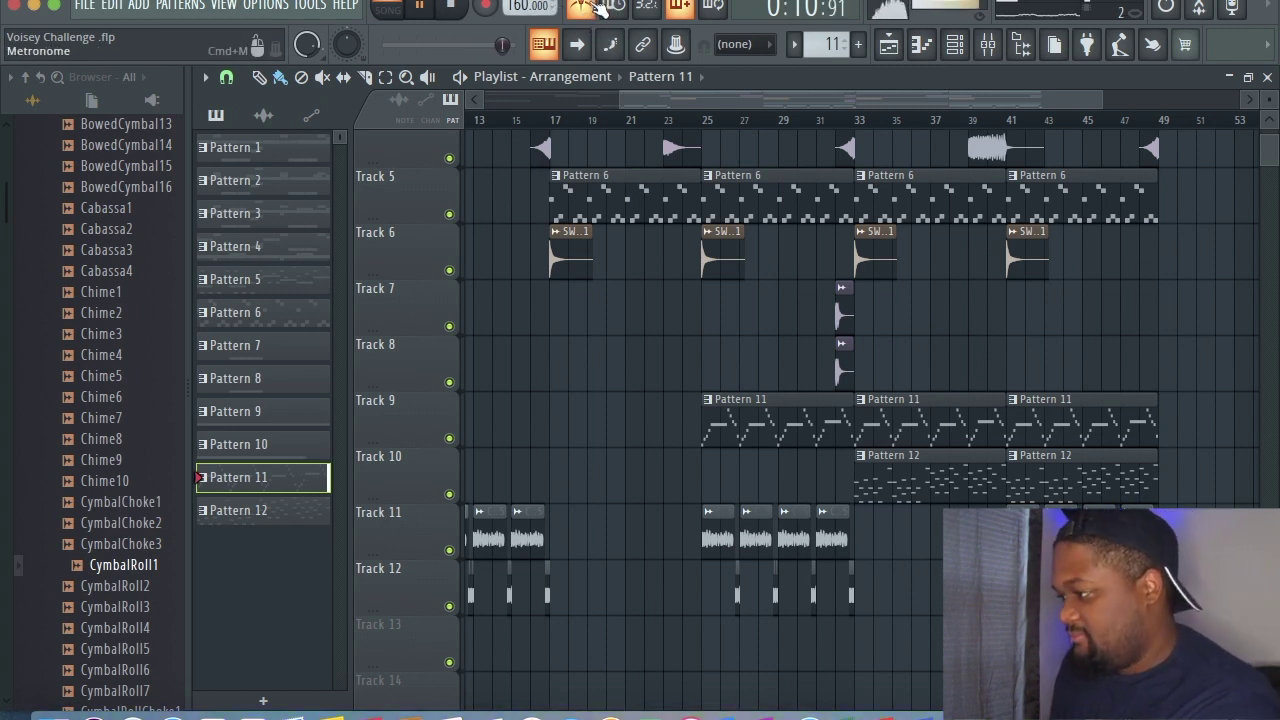
{"action": "key", "text": "space"}
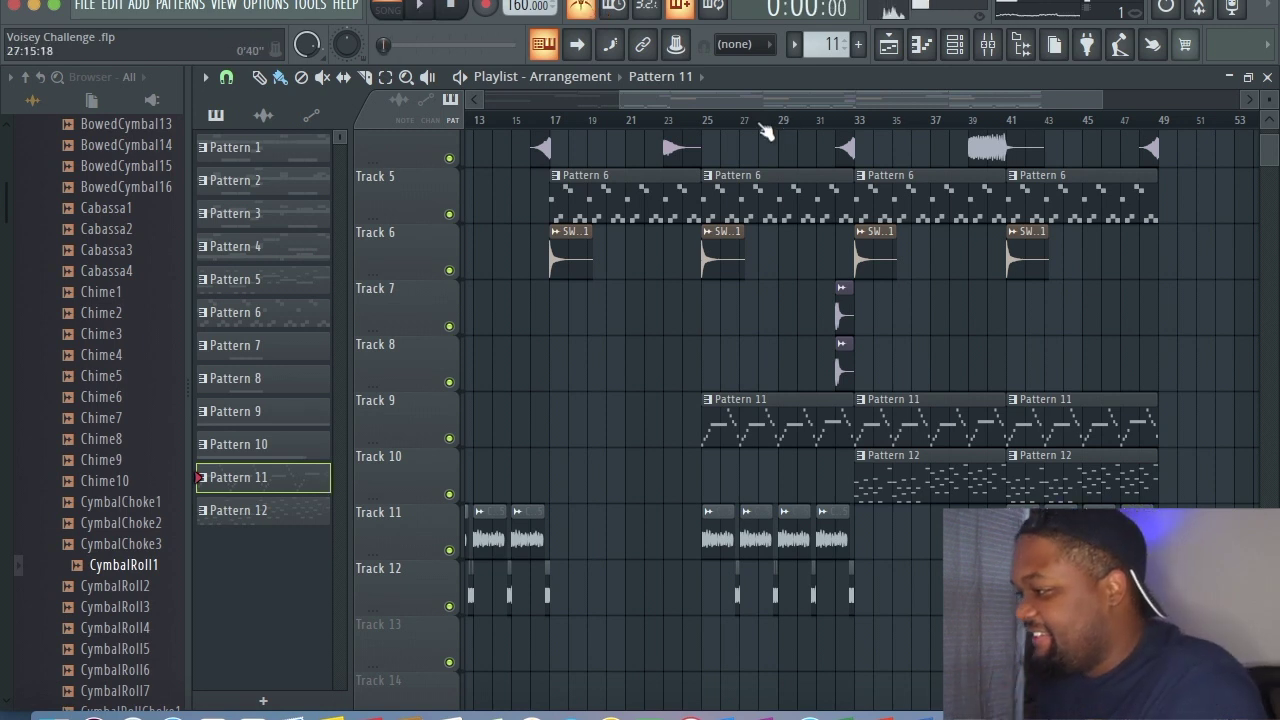
- Select Pattern 6 from Track 5, inspect its GMS #2 and GMS #3 synths, and audition the pattern without the metronome
{"action": "left_click", "coordinate": [798, 200]}
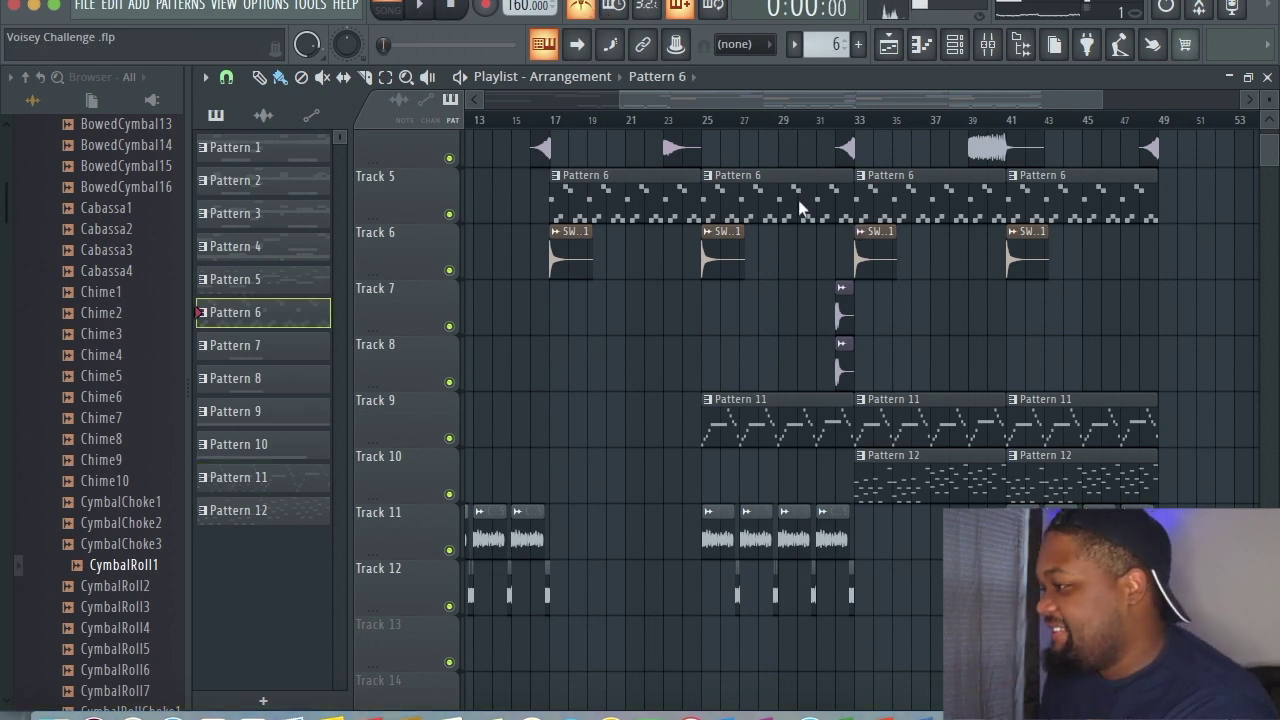
{"action": "left_click", "coordinate": [958, 44]}
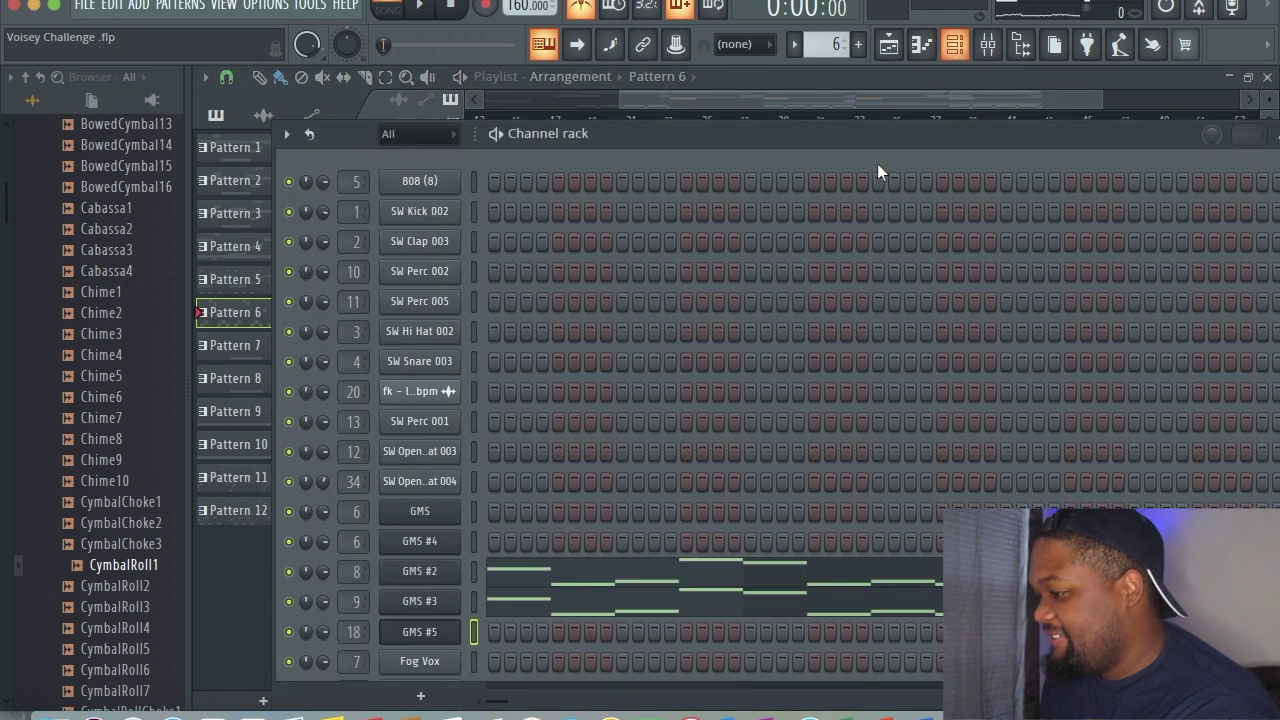
{"action": "left_click", "coordinate": [408, 570]}
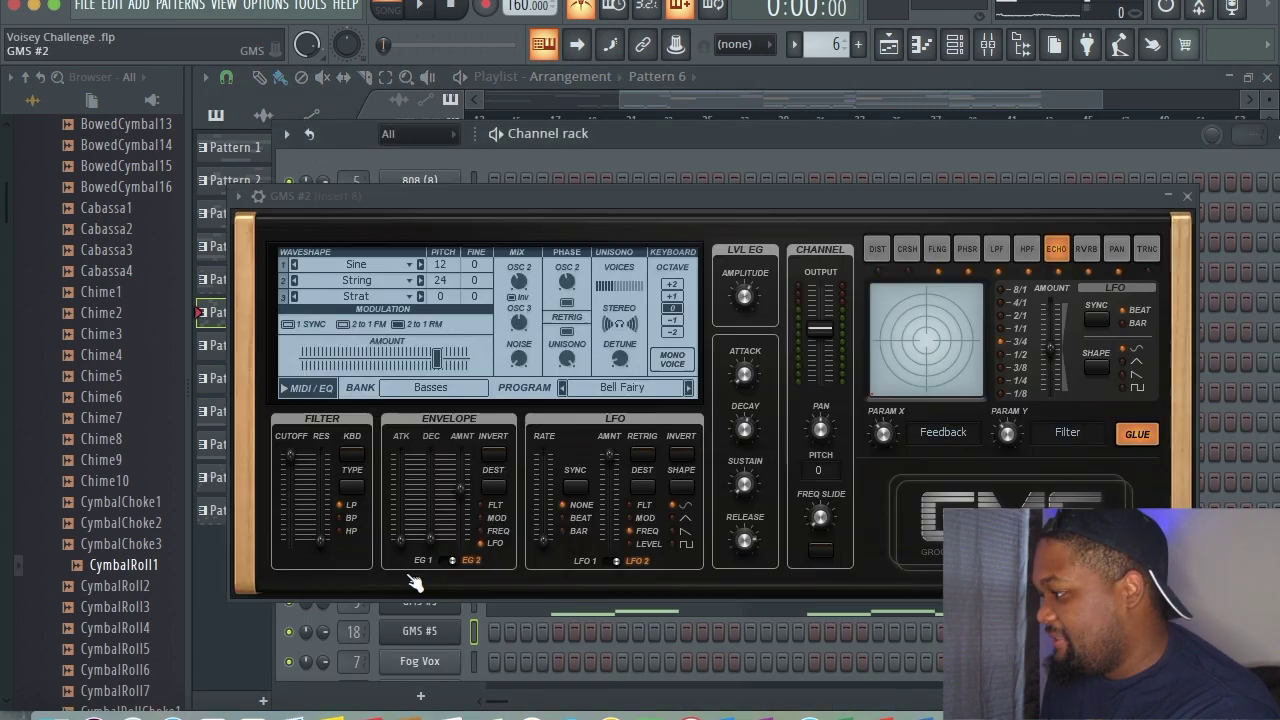
{"action": "left_click", "coordinate": [1187, 196]}
{"action": "left_click", "coordinate": [445, 604]}
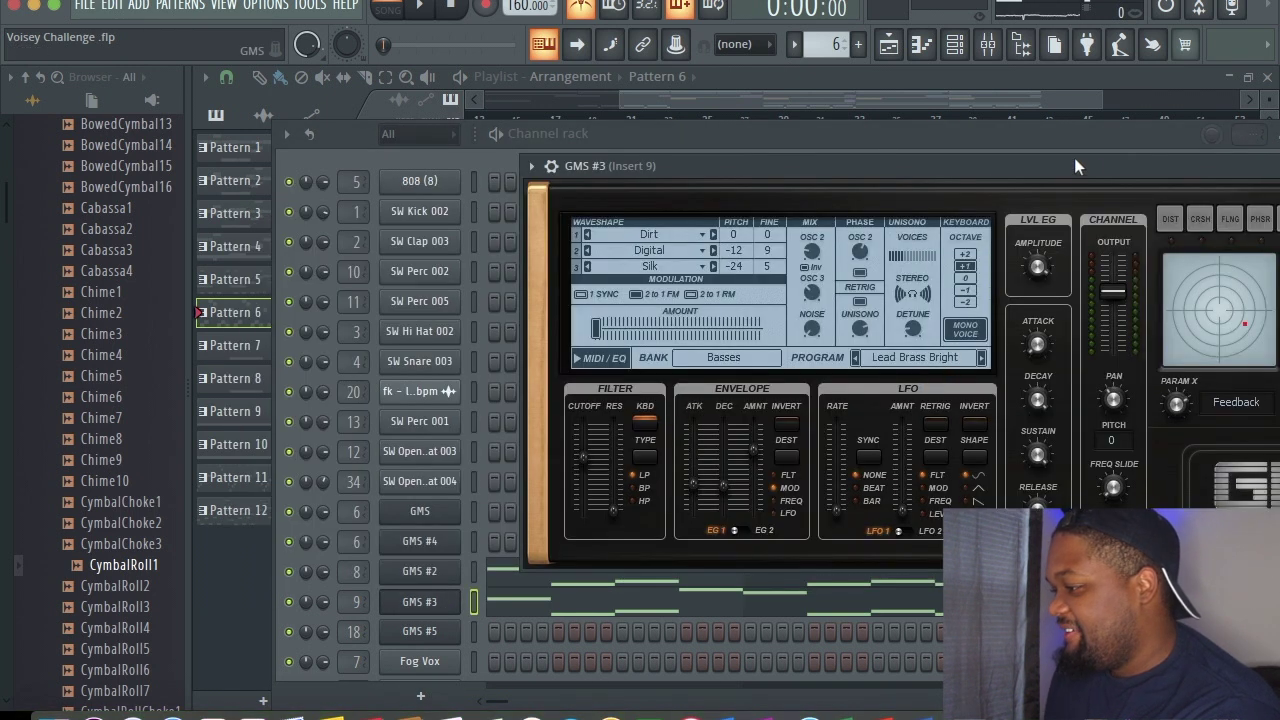
{"action": "left_click", "coordinate": [1010, 103]}
{"action": "left_click_drag", "start_coordinate": [1010, 103], "coordinate": [995, 104]}
{"action": "key", "text": "space"}
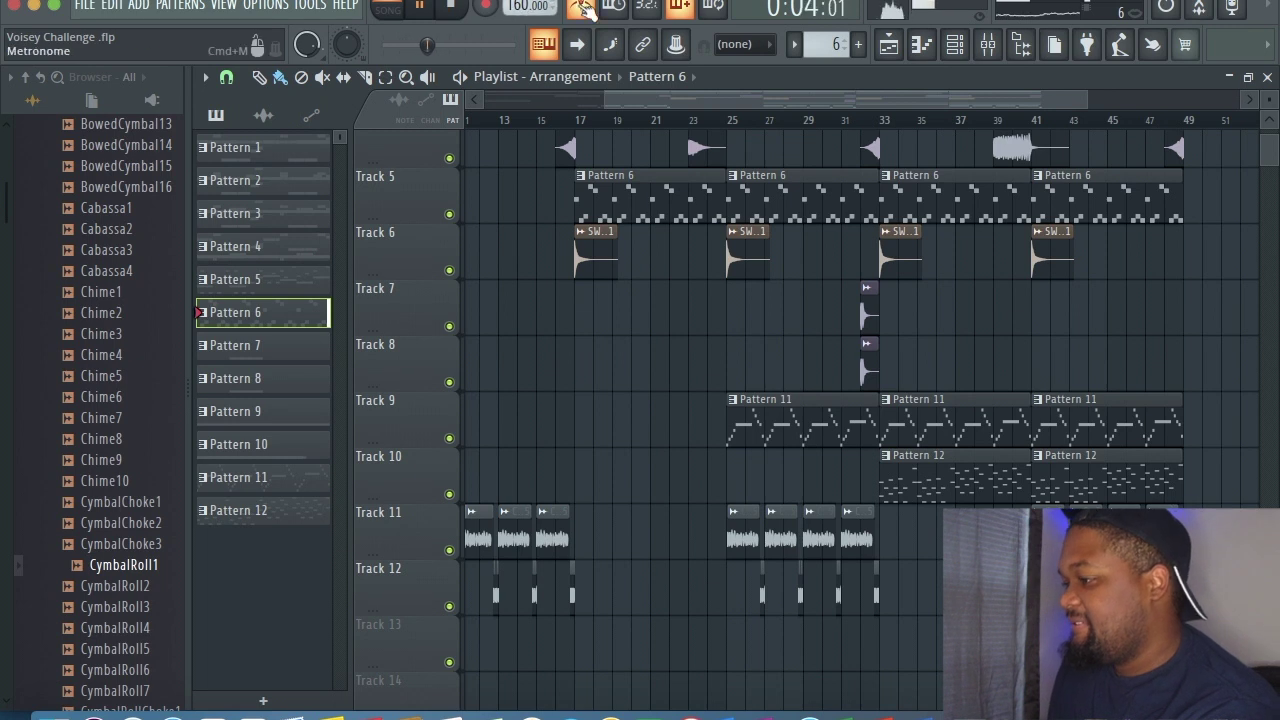
- Solo Track 5 together with Track 9 and play them in song mode from about bar 23
{"action": "left_click", "coordinate": [449, 214], "text": "ctrl"}
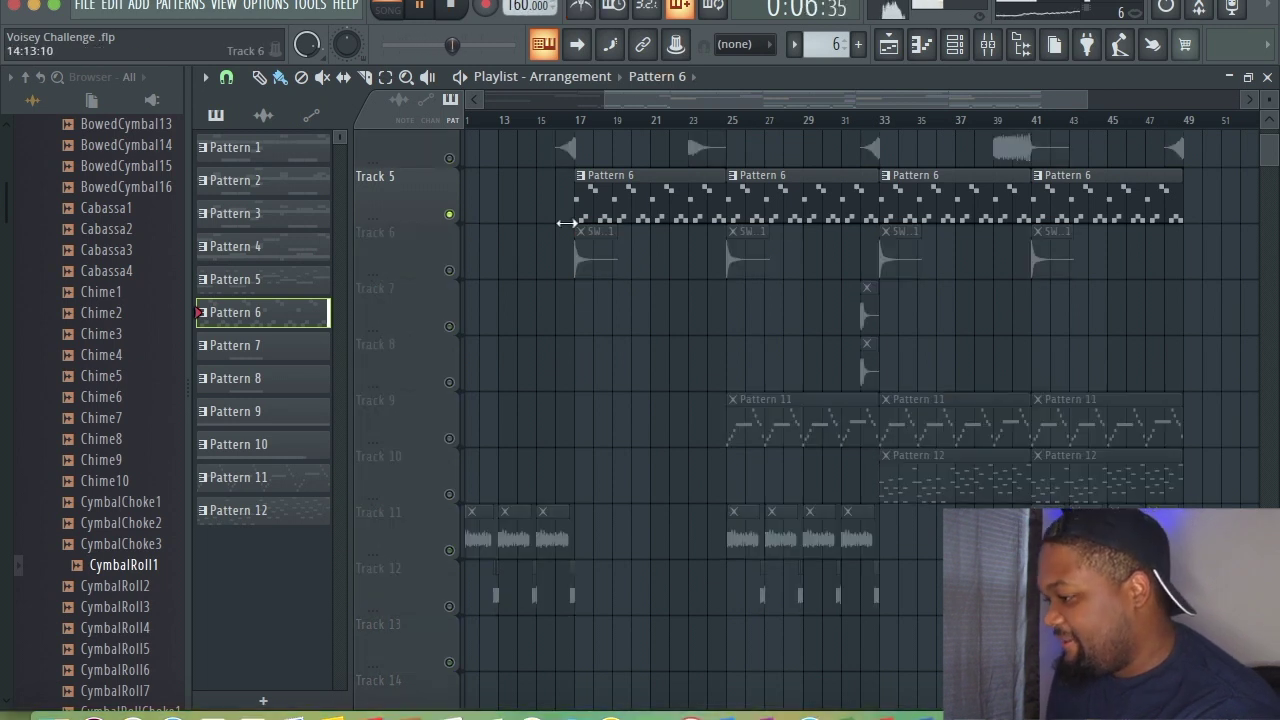
{"action": "left_click", "coordinate": [449, 438]}
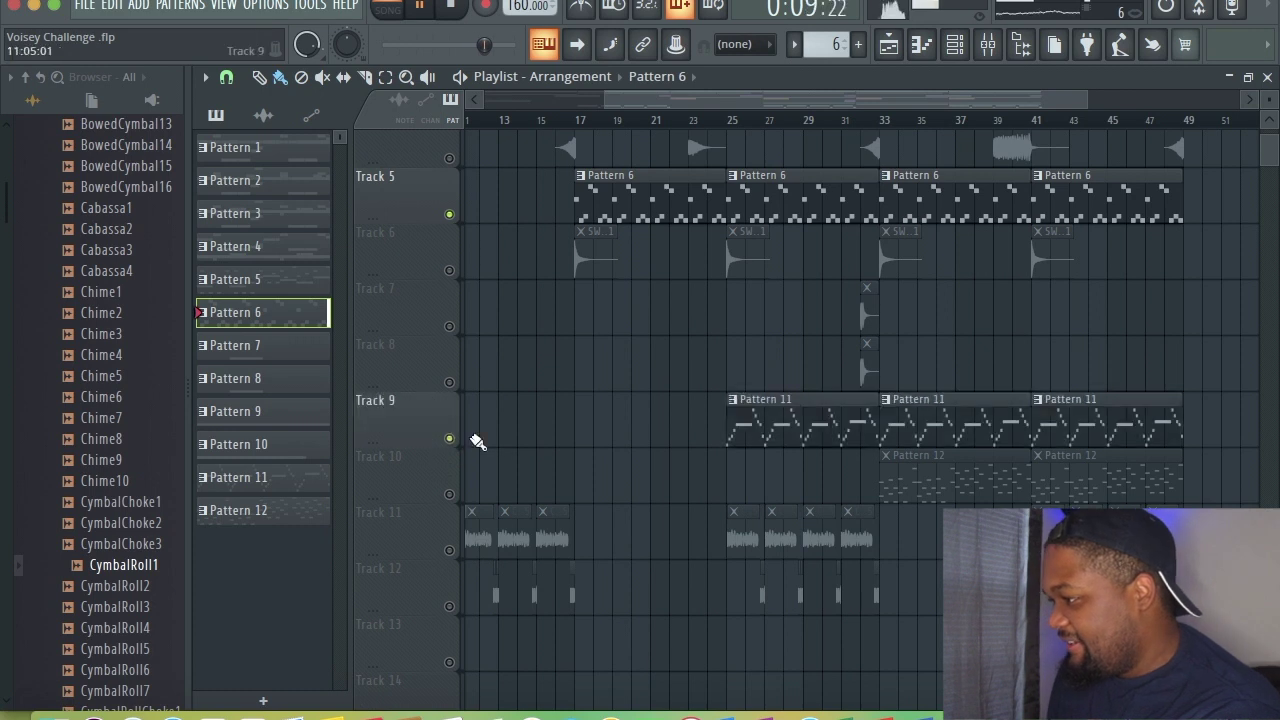
{"action": "left_click", "coordinate": [692, 124]}
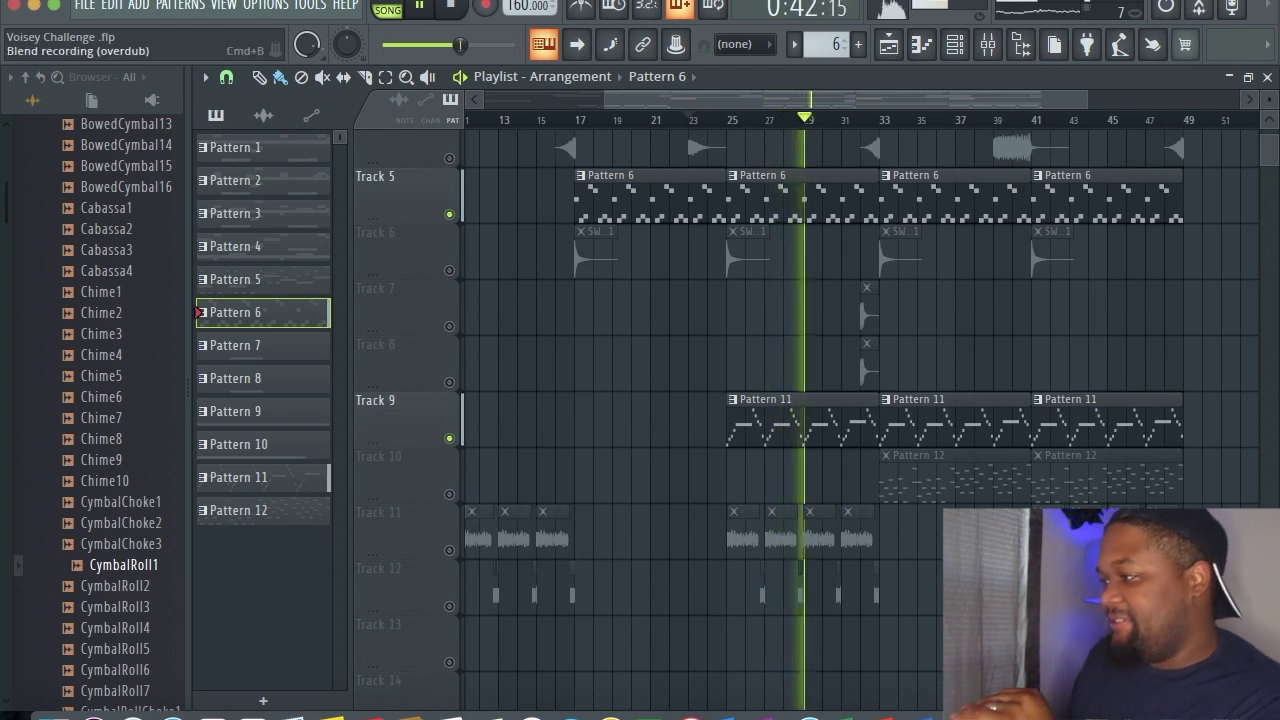
- In the mixer, pan Insert 9 to 6% right and Insert 8 to 4% left, and adjust Insert 18's panning slightly
{"action": "left_click", "coordinate": [998, 44]}
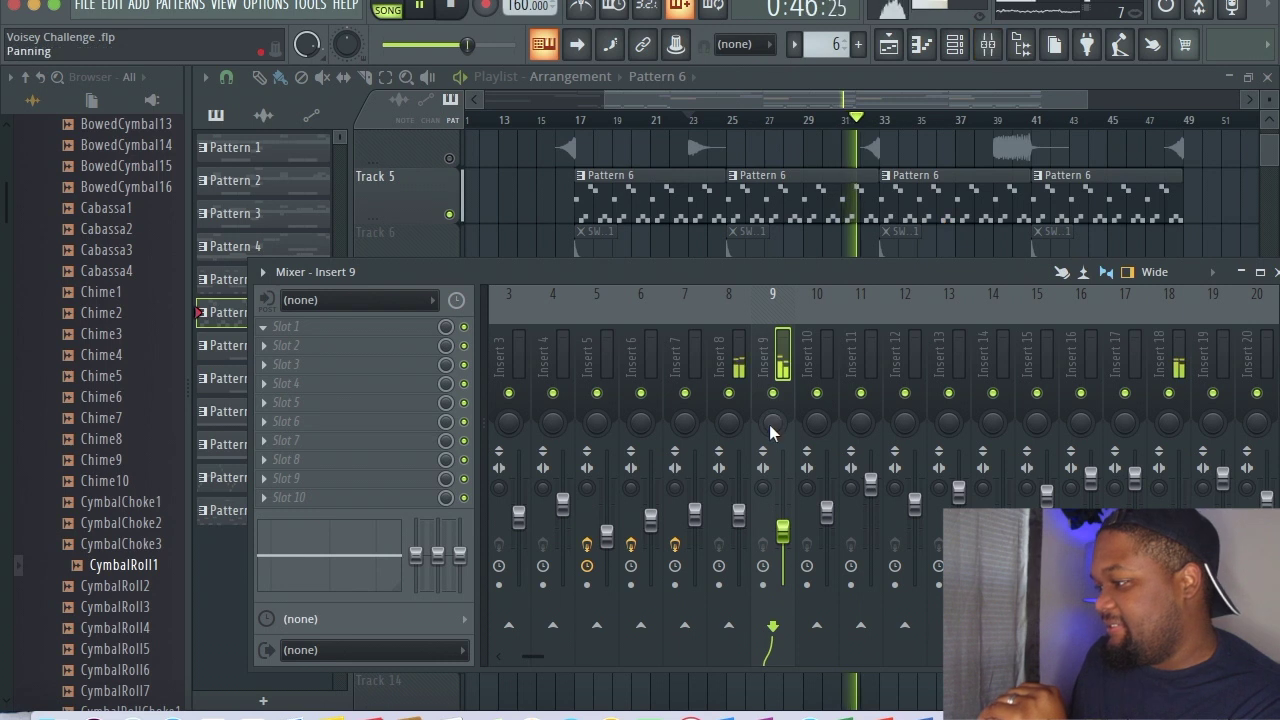
{"action": "left_click_drag", "start_coordinate": [772, 425], "coordinate": [772, 419]}
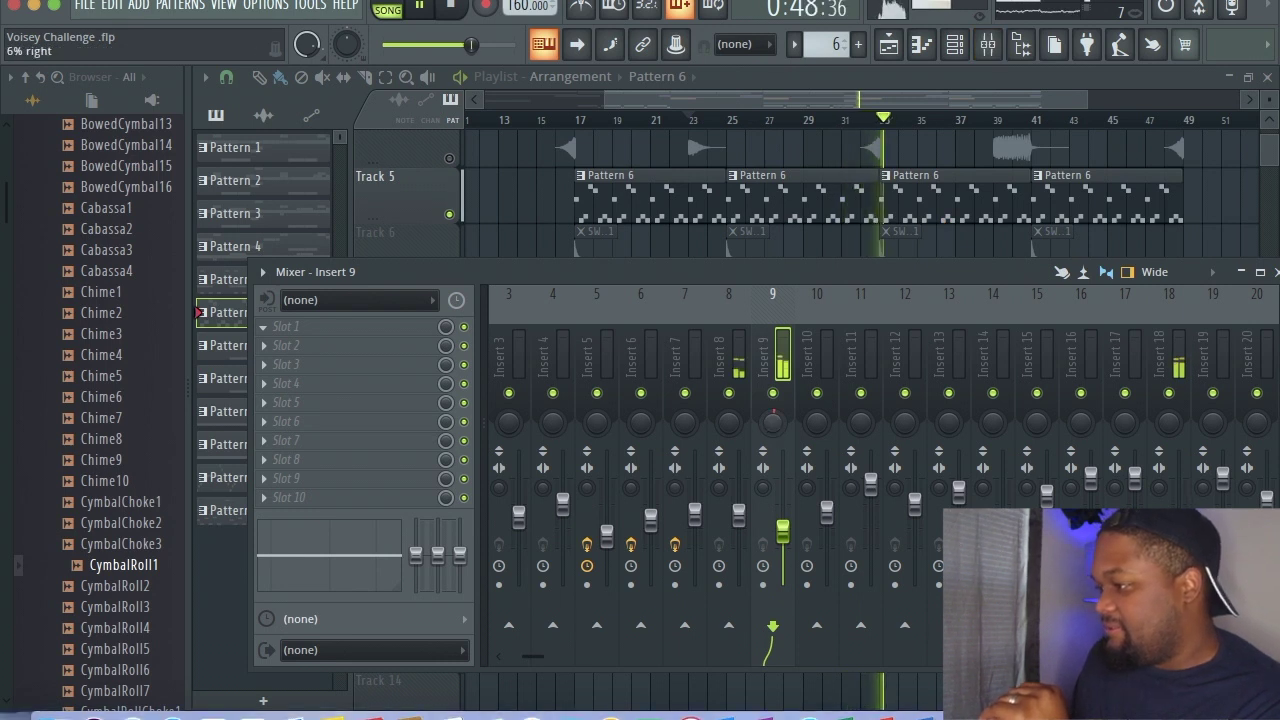
{"action": "left_click", "coordinate": [729, 420]}
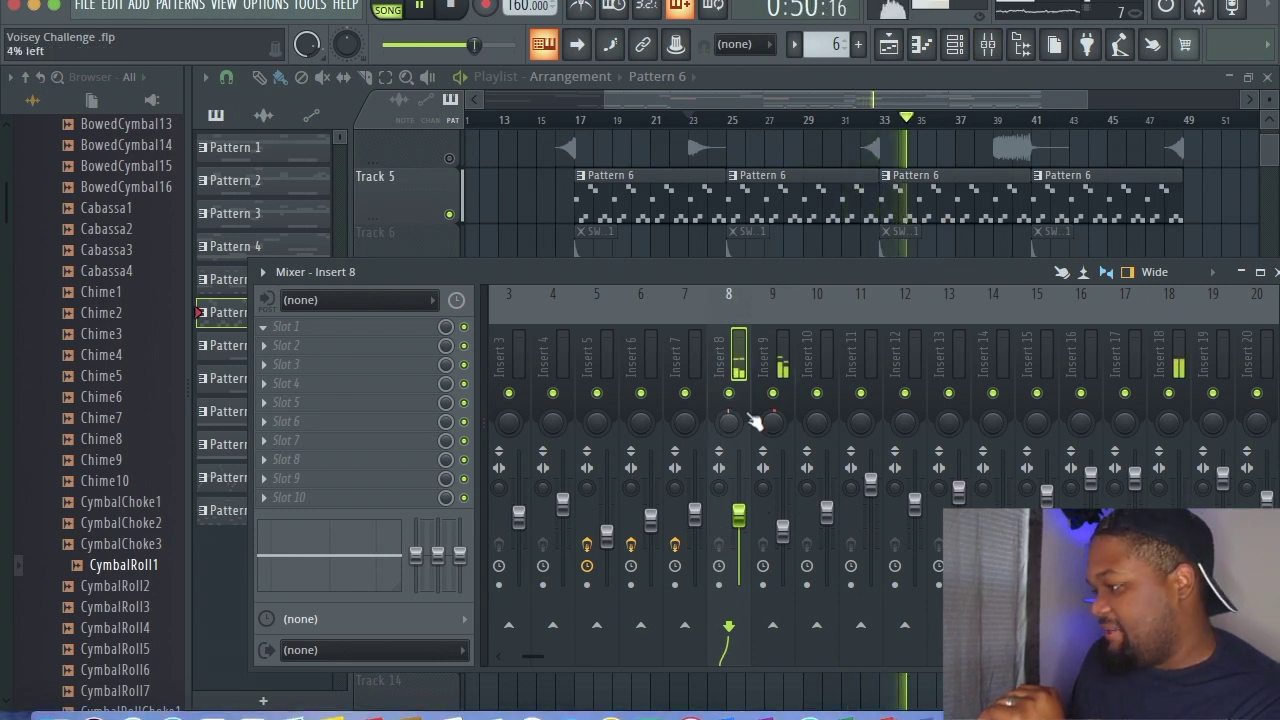
{"action": "left_click", "coordinate": [1166, 400]}
{"action": "left_click_drag", "start_coordinate": [1168, 422], "coordinate": [1168, 411]}
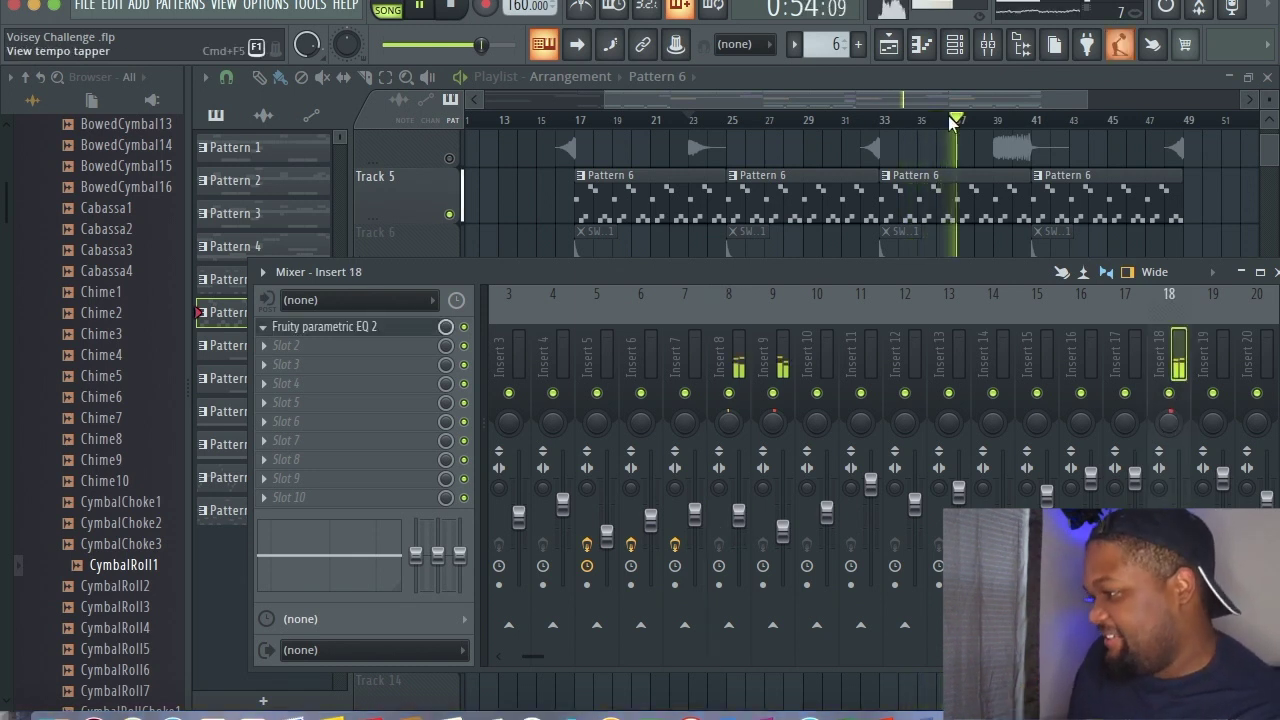
- Stop playback, reset the position to the start of the song and close the mixer
{"action": "left_click", "coordinate": [452, 8]}
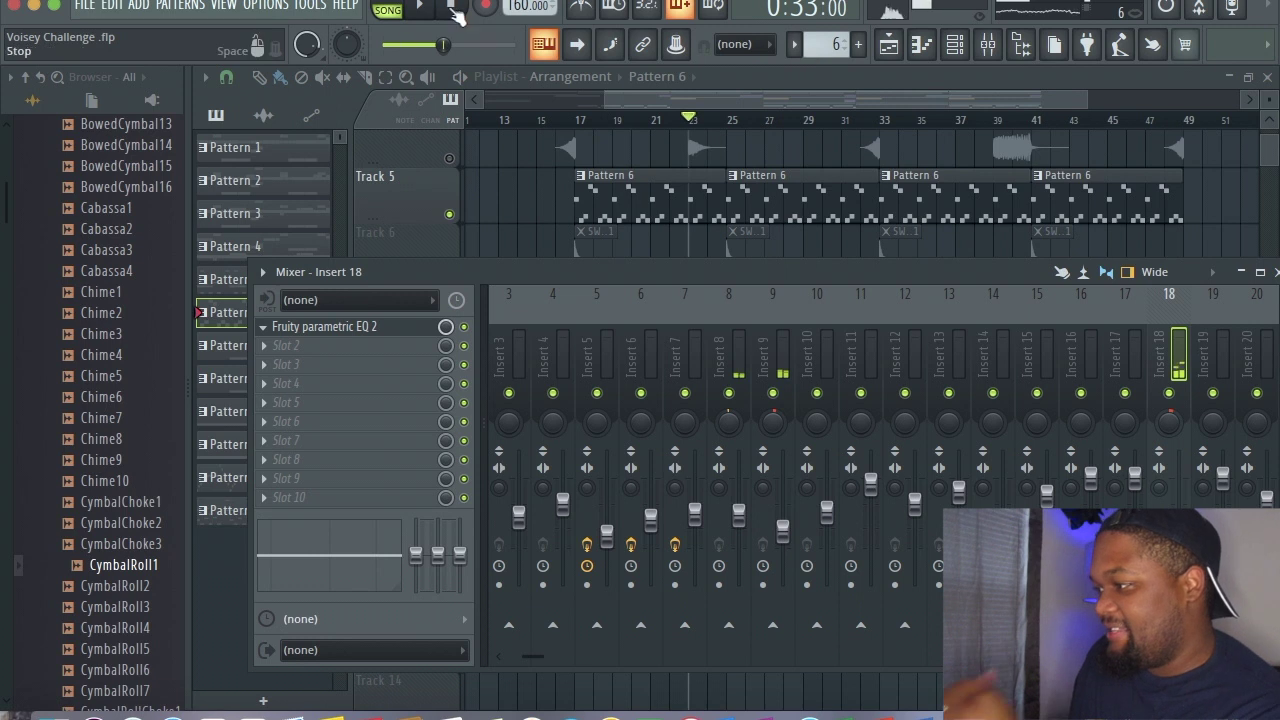
{"action": "left_click", "coordinate": [452, 8]}
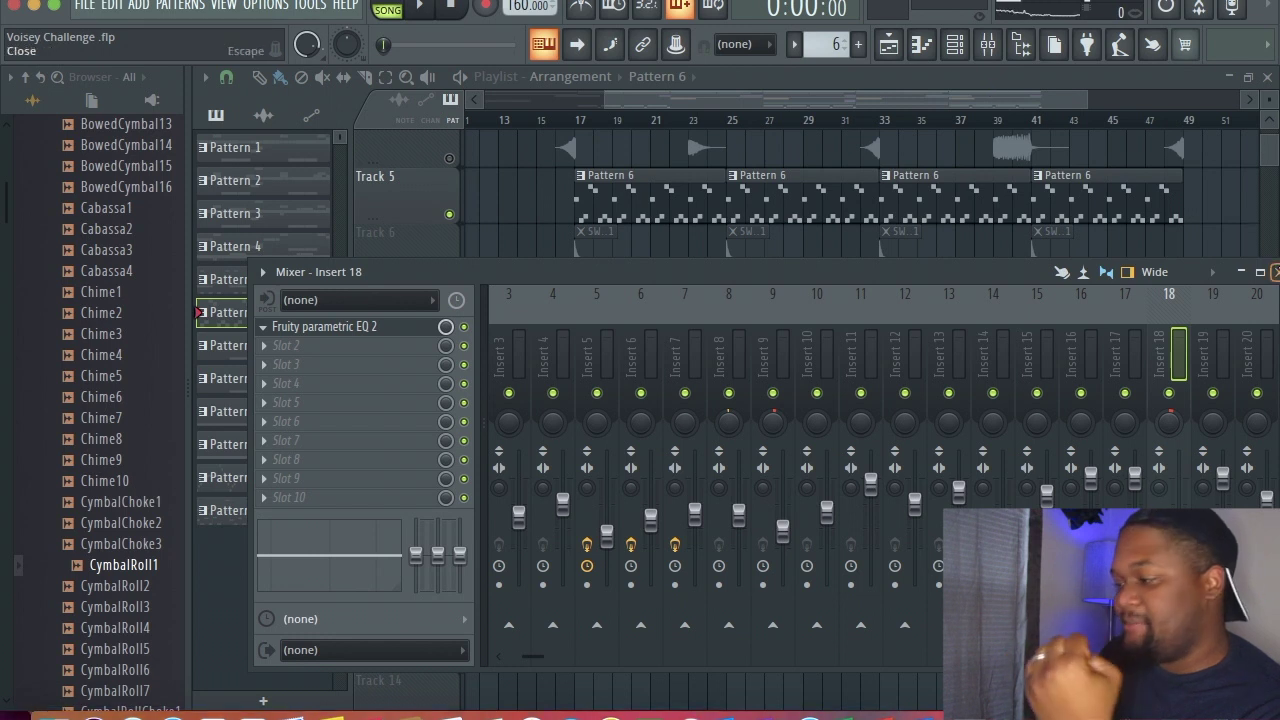
{"action": "left_click", "coordinate": [1274, 272]}
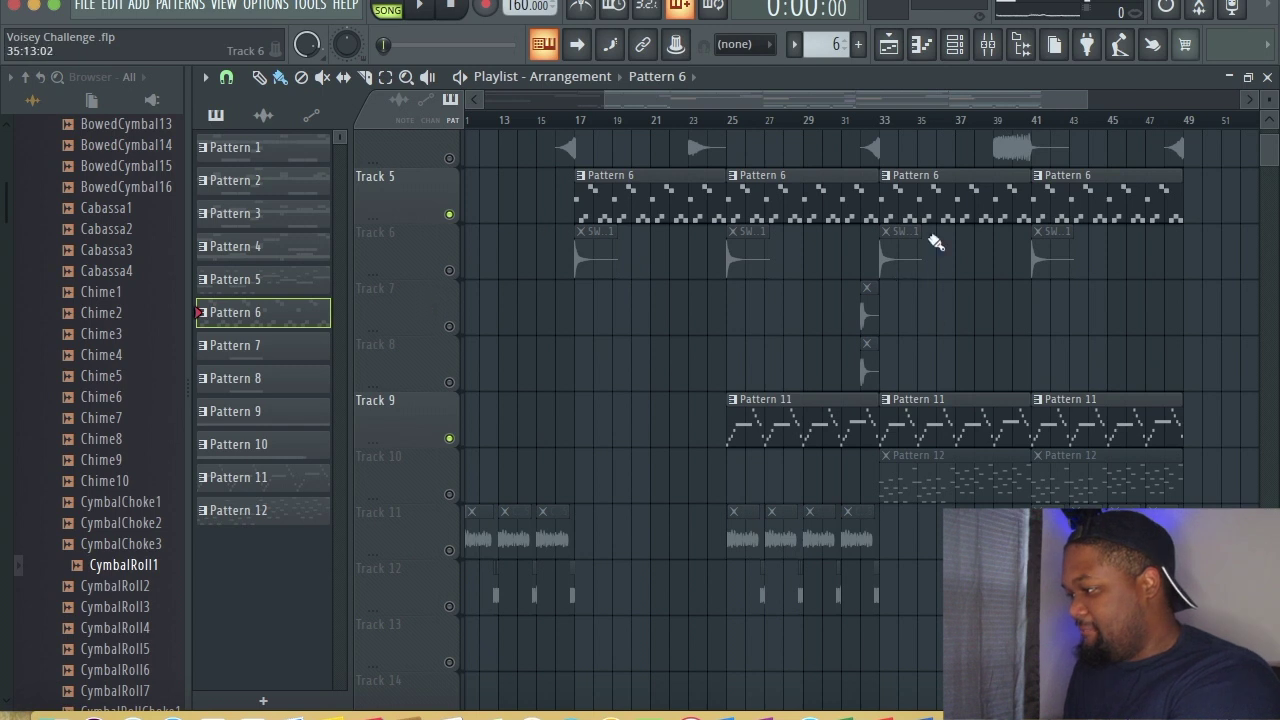
- Turn off the solo so that all playlist tracks are enabled again
{"action": "scroll", "coordinate": [957, 357], "scroll_direction": "up", "scroll_amount": 2}
{"action": "scroll", "coordinate": [965, 360], "scroll_direction": "down", "scroll_amount": 15}
{"action": "scroll", "coordinate": [970, 362], "scroll_direction": "up", "scroll_amount": 15}
{"action": "scroll", "coordinate": [977, 359], "scroll_direction": "up", "scroll_amount": 6}
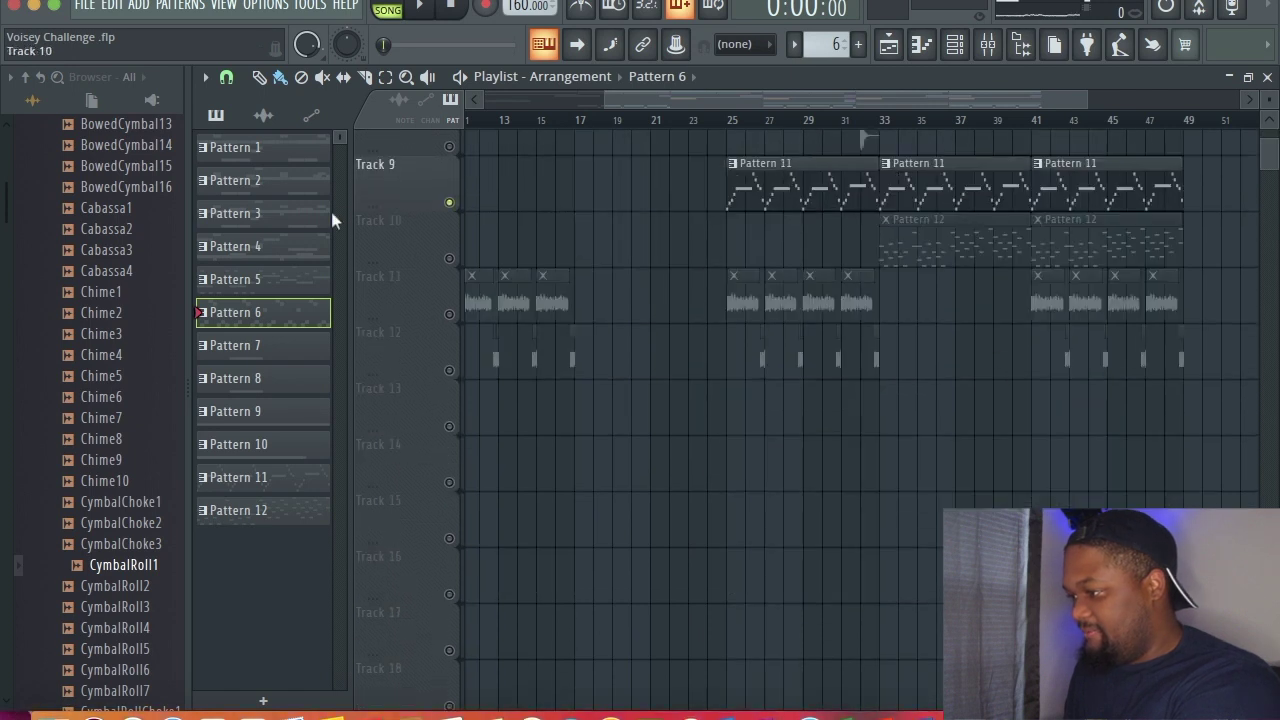
{"action": "left_click", "coordinate": [450, 204]}
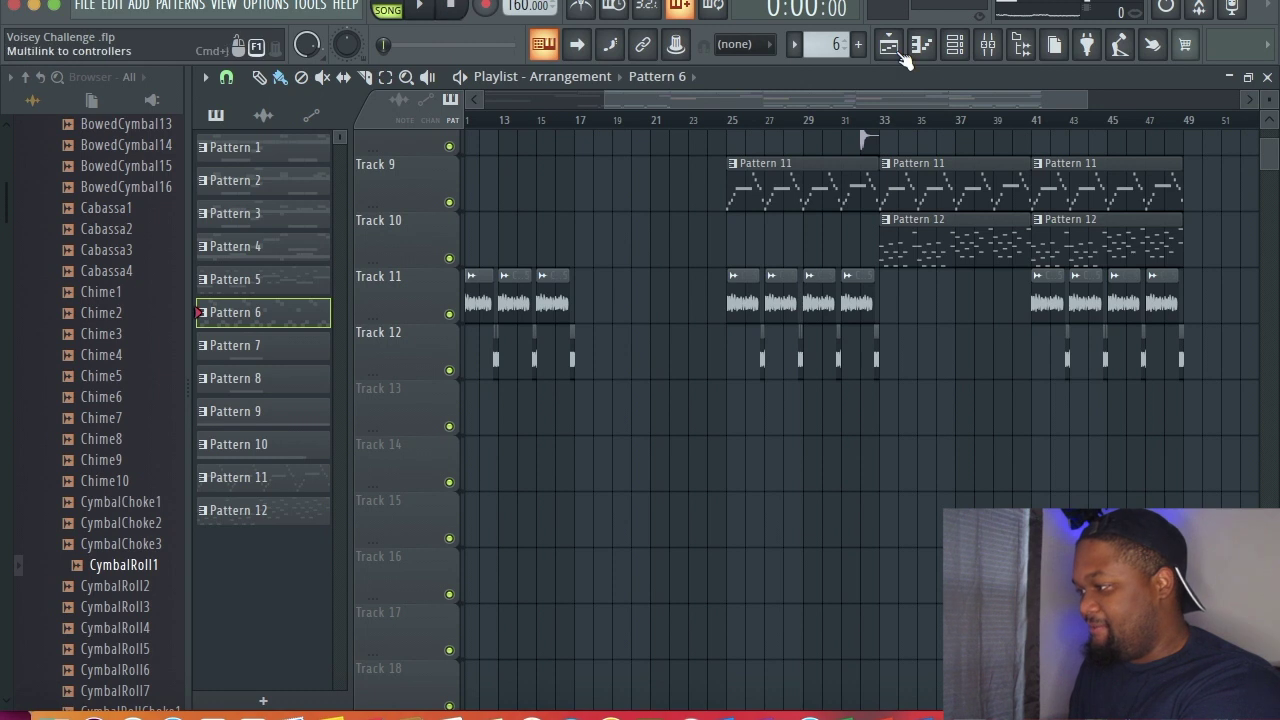
- Select Pattern 5 from its clip at the start of Track 3
{"action": "left_click_drag", "start_coordinate": [720, 100], "coordinate": [588, 106]}
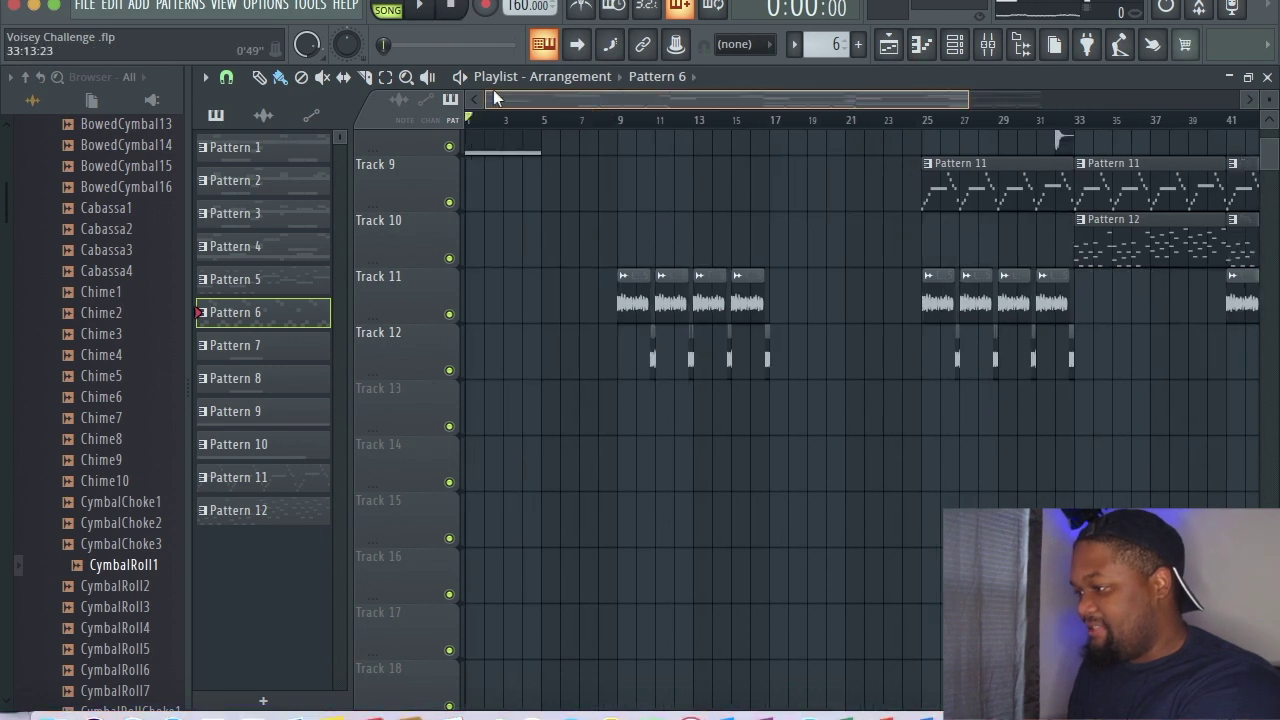
{"action": "scroll", "coordinate": [694, 248], "scroll_direction": "down", "scroll_amount": 5}
{"action": "scroll", "coordinate": [694, 248], "scroll_direction": "up", "scroll_amount": 8}
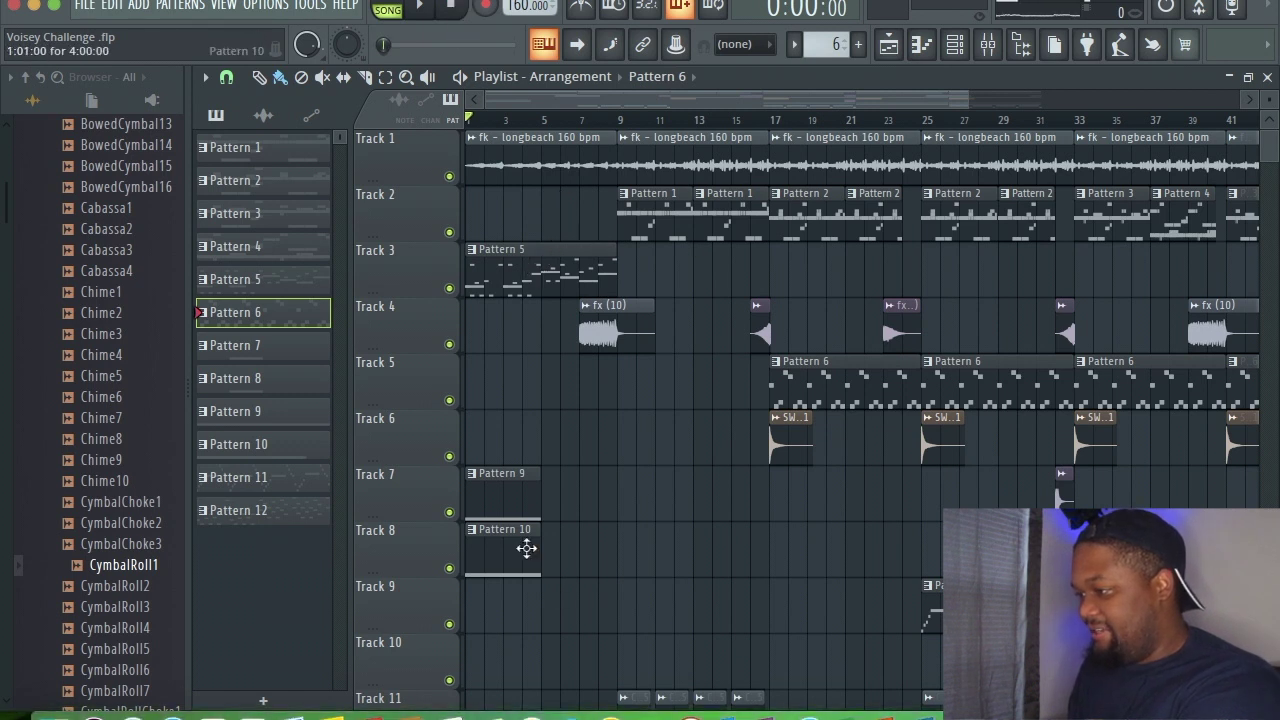
{"action": "double_click", "coordinate": [478, 283]}
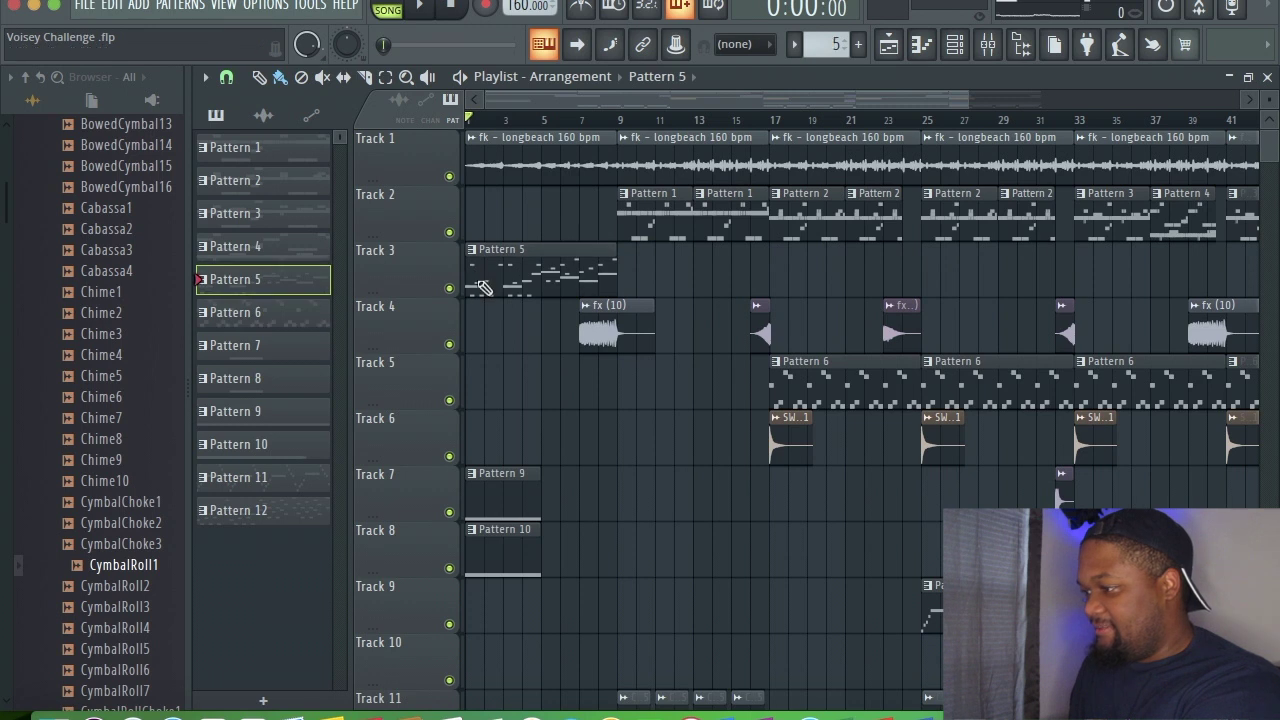
- Open the GMS synth channel from the channel rack to view its Diablo TE bass preset, and return to the rack
{"action": "left_click", "coordinate": [955, 50]}
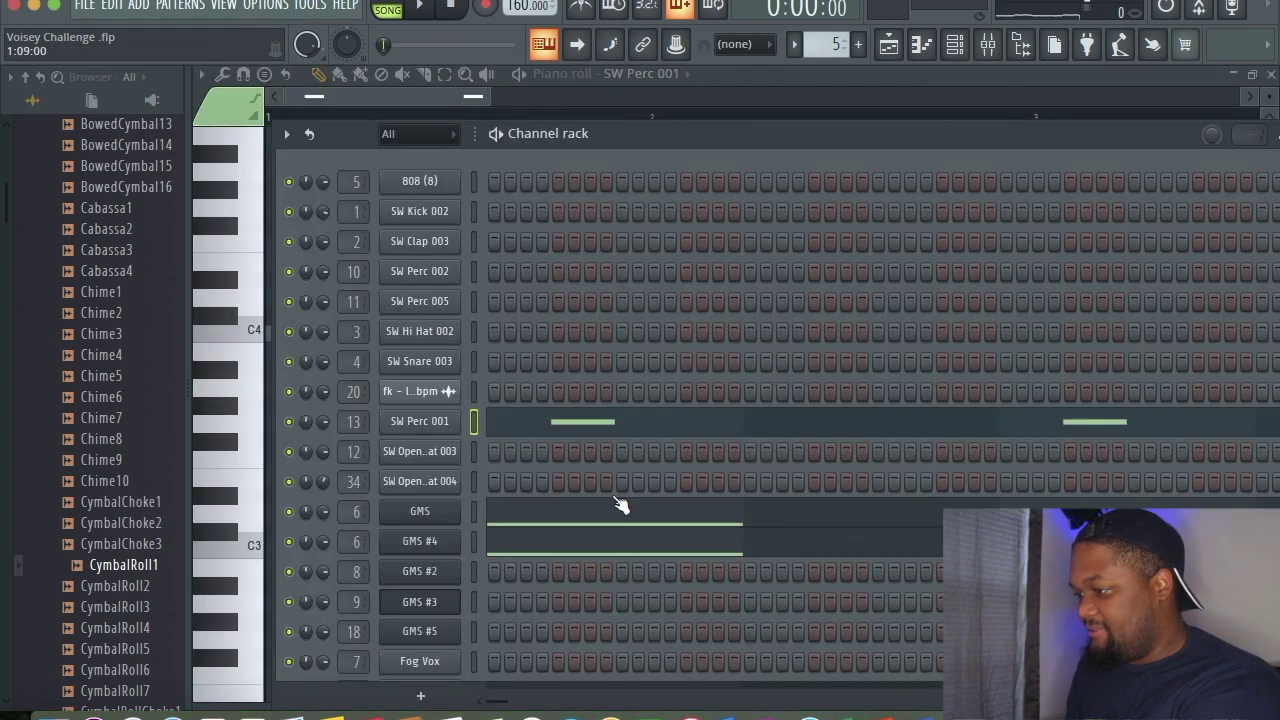
{"action": "left_click", "coordinate": [434, 519]}
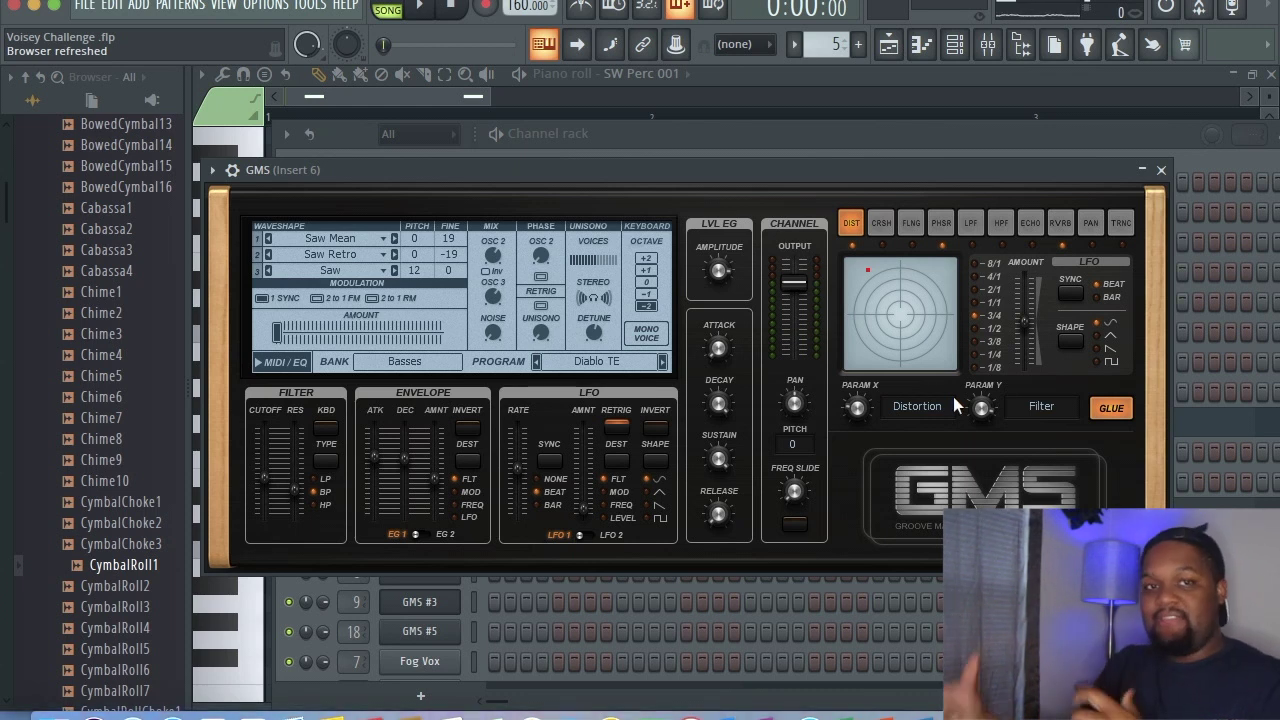
{"action": "left_click", "coordinate": [1075, 130]}
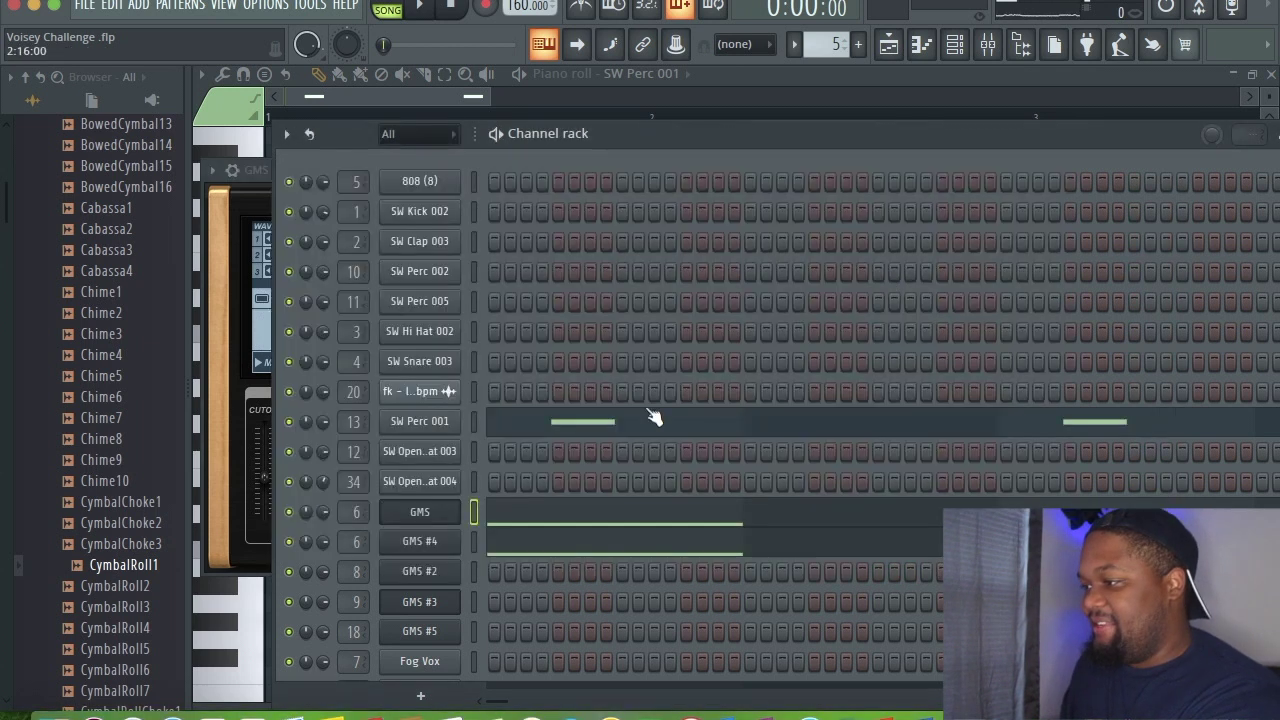
- Play Pattern 5 and solo the FLEX channel to audition it on its own
{"action": "left_click", "coordinate": [419, 6]}
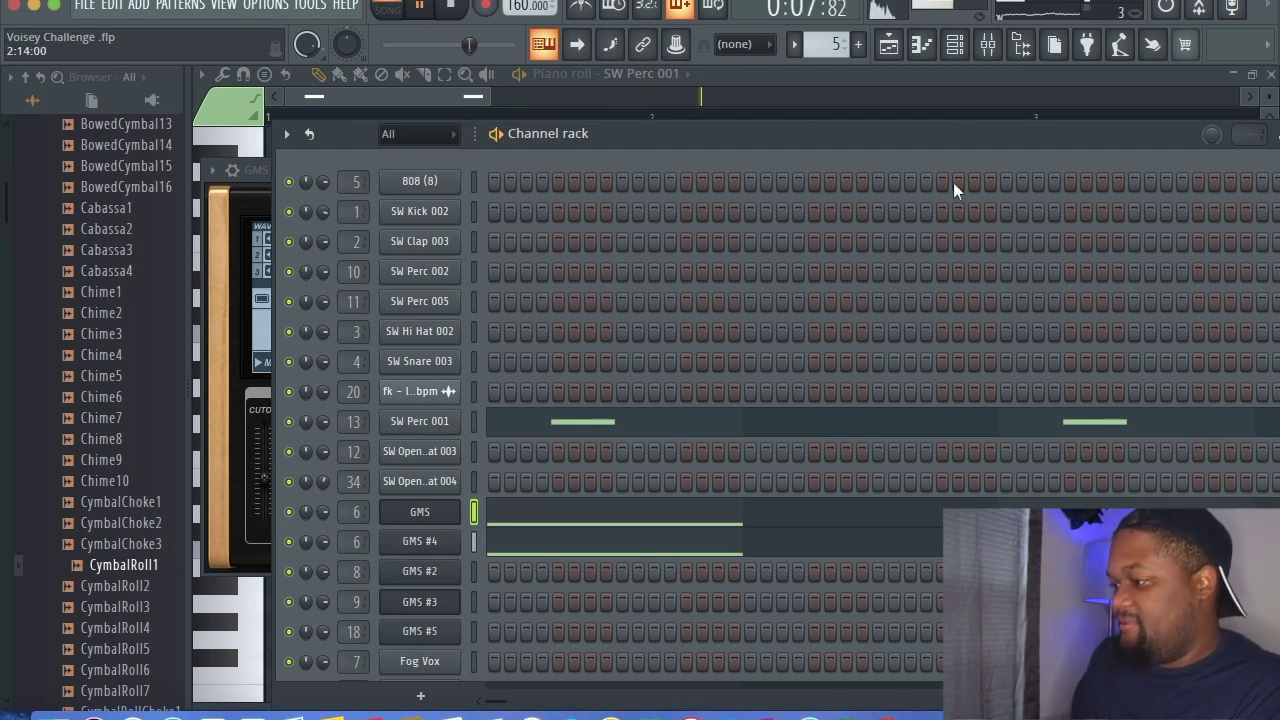
{"action": "scroll", "coordinate": [817, 329], "scroll_direction": "down", "scroll_amount": 5}
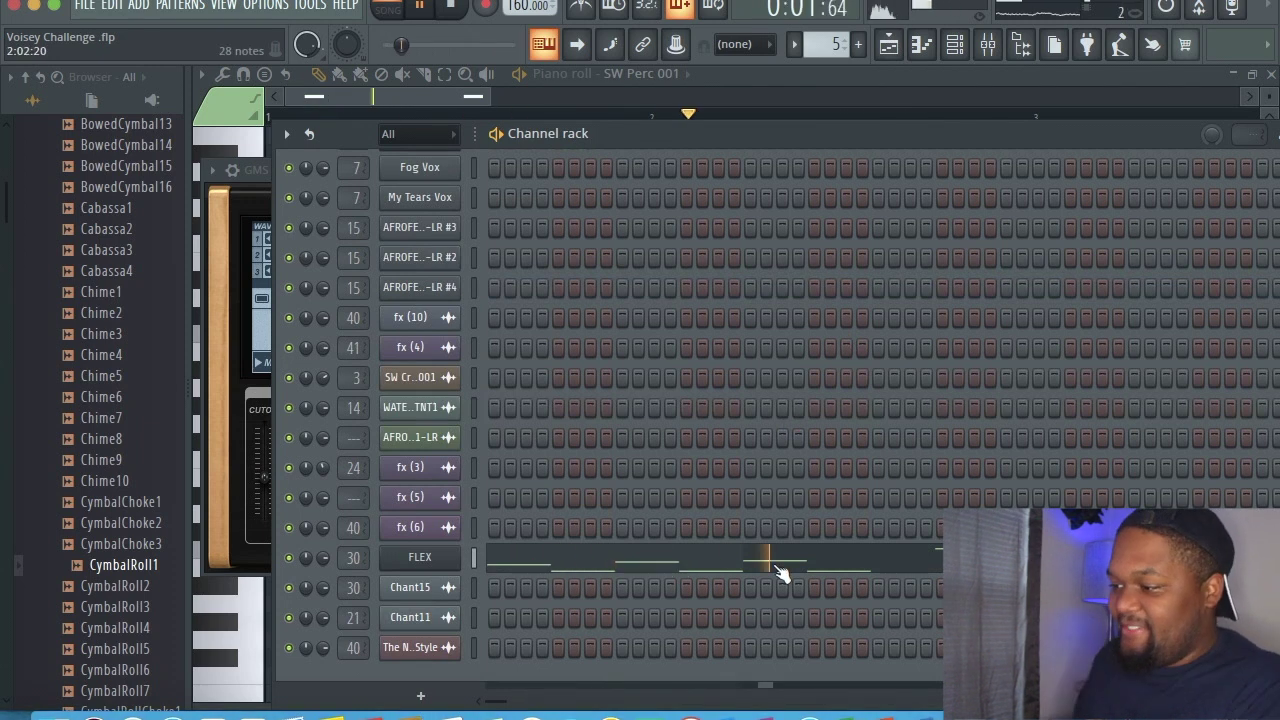
{"action": "right_click", "coordinate": [290, 557]}
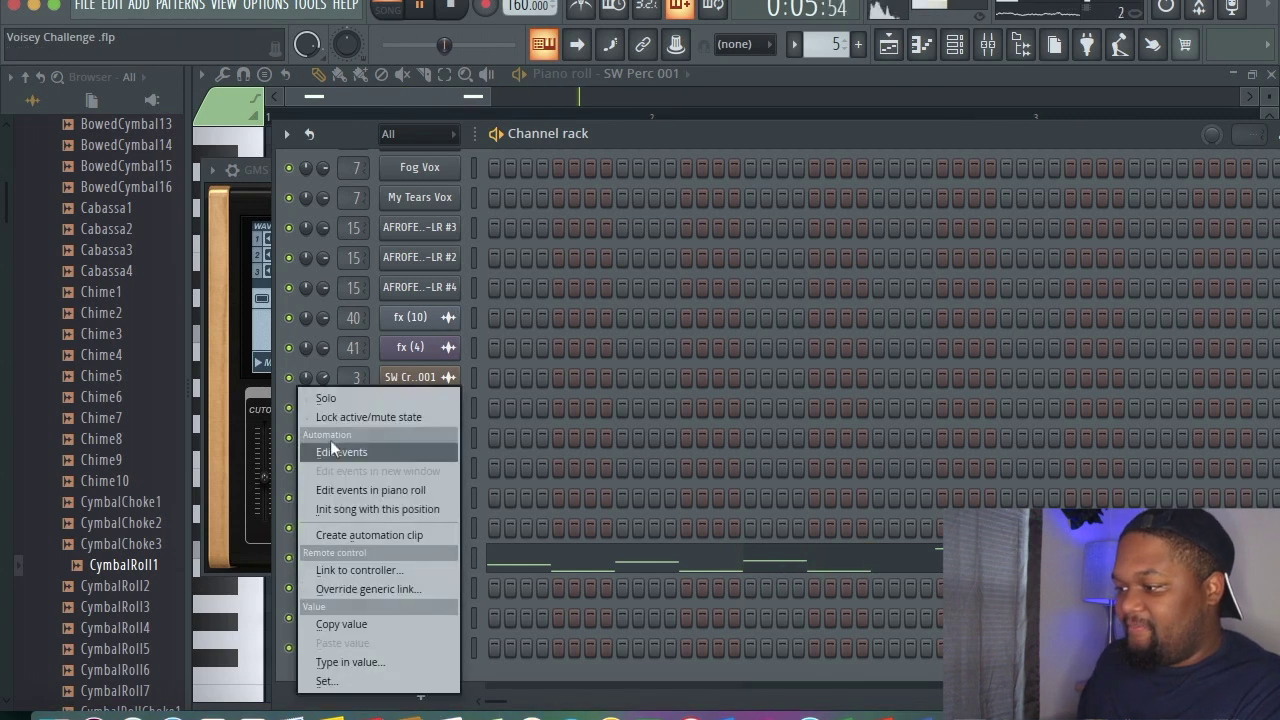
{"action": "left_click", "coordinate": [347, 397]}
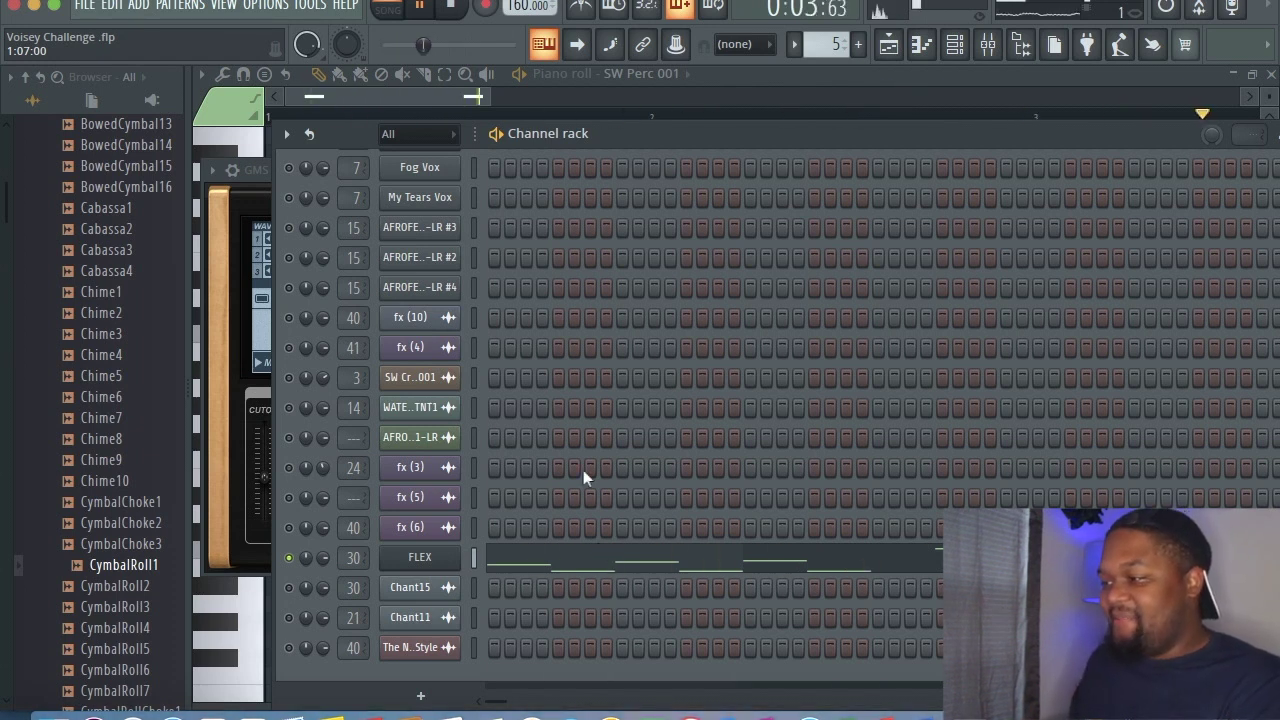
- Enable the GMS and GMS #4 channels to audition them in Pattern 5, and stop playback
{"action": "scroll", "coordinate": [605, 432], "scroll_direction": "up", "scroll_amount": 5}
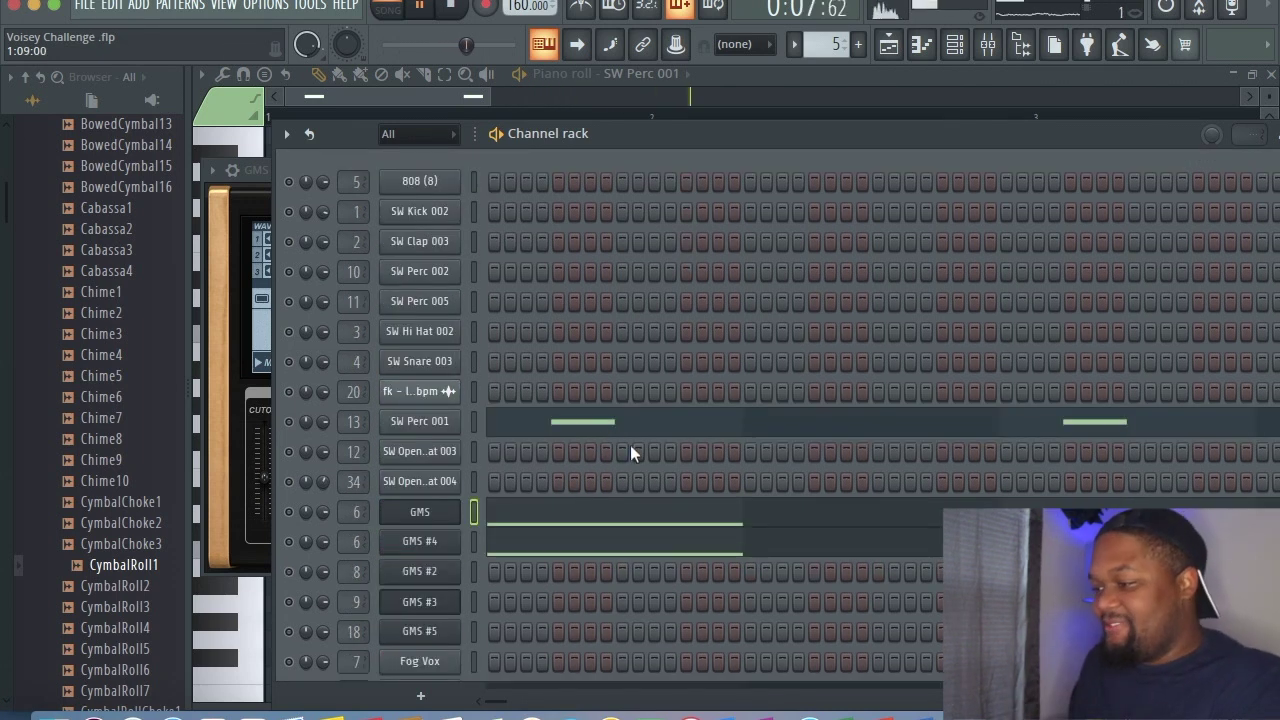
{"action": "left_click", "coordinate": [290, 512]}
{"action": "left_click", "coordinate": [290, 541]}
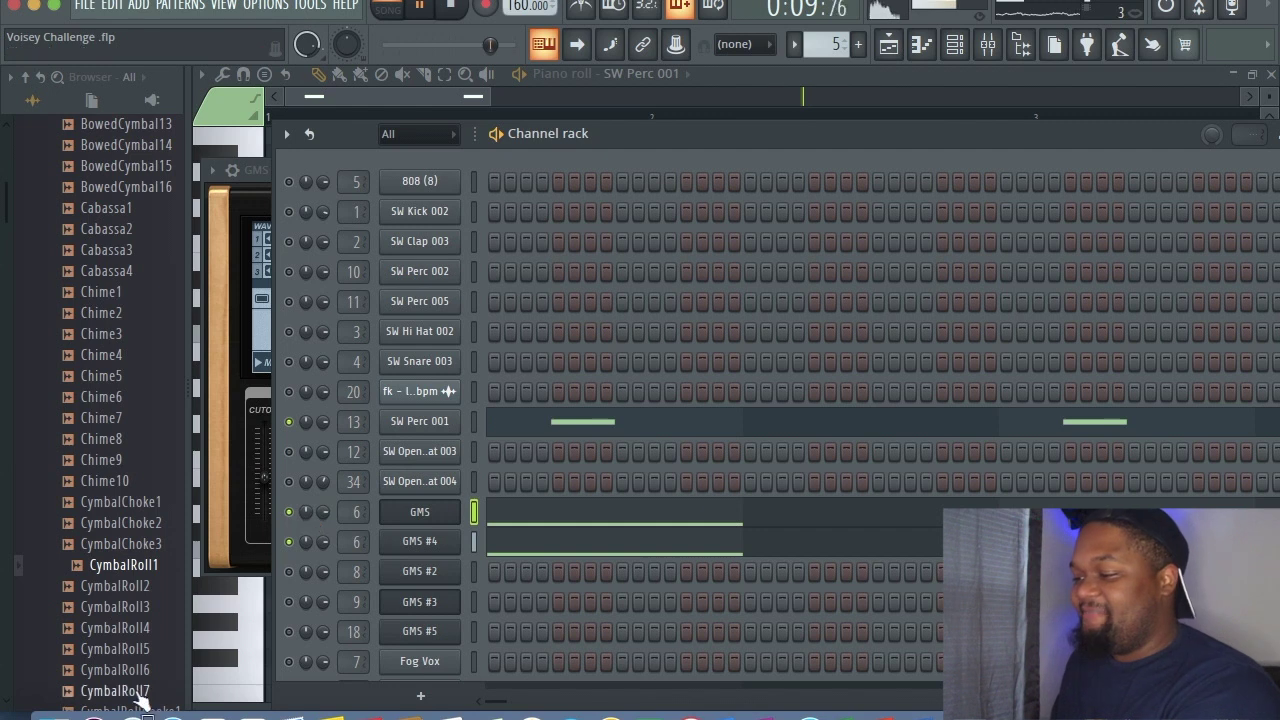
{"action": "right_click", "coordinate": [293, 539]}
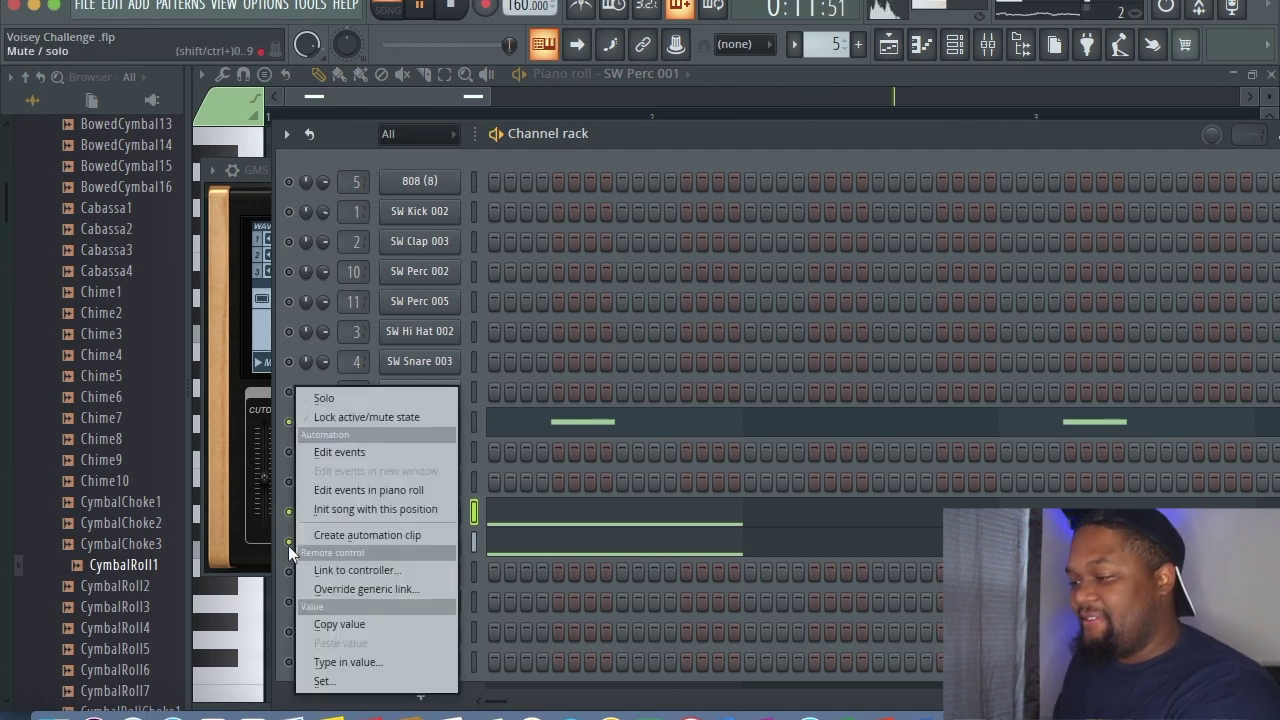
{"action": "left_click", "coordinate": [336, 472]}
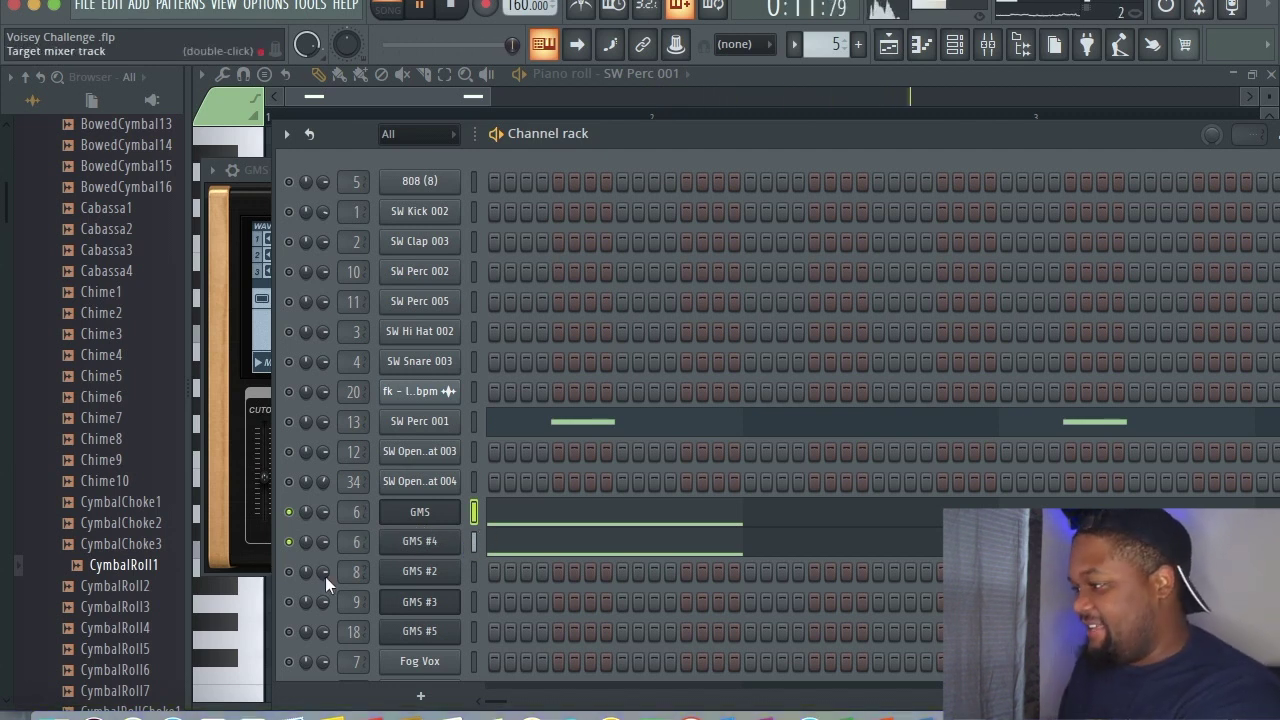
{"action": "key", "text": "space"}
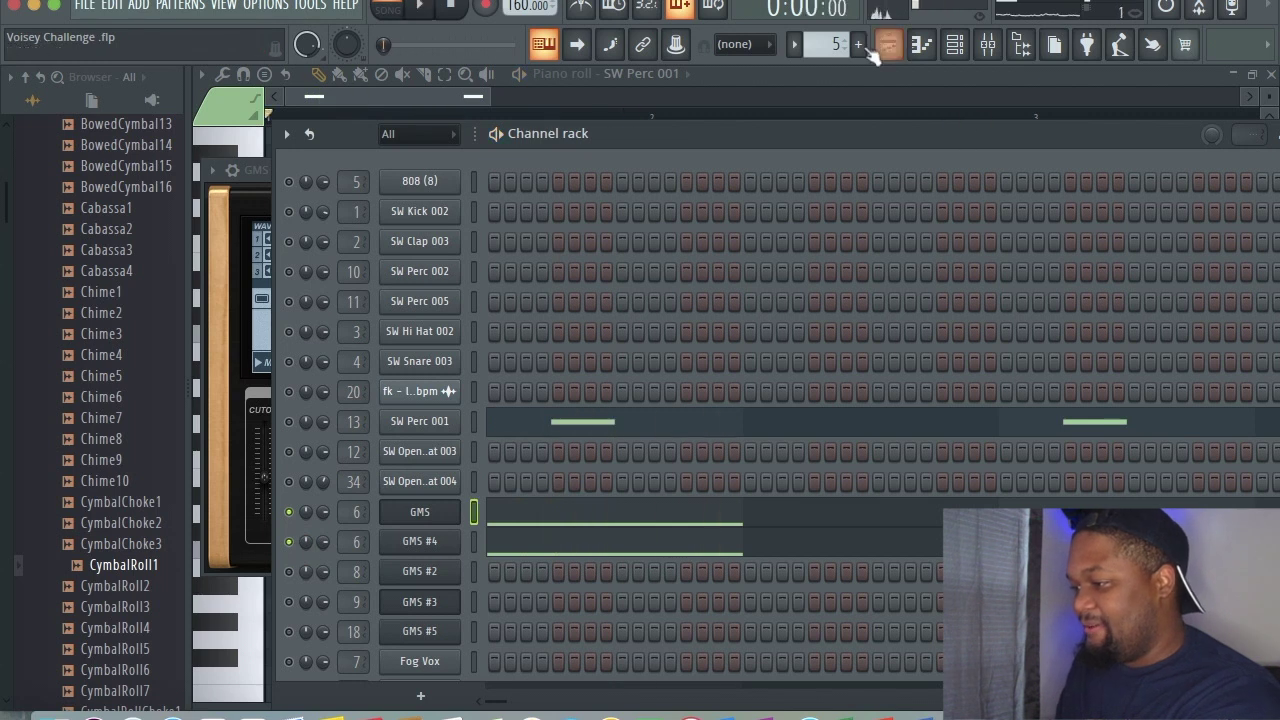
- Turn off the channel solo so that all channels in the rack are enabled again
{"action": "right_click", "coordinate": [290, 542]}
{"action": "left_click", "coordinate": [335, 398]}
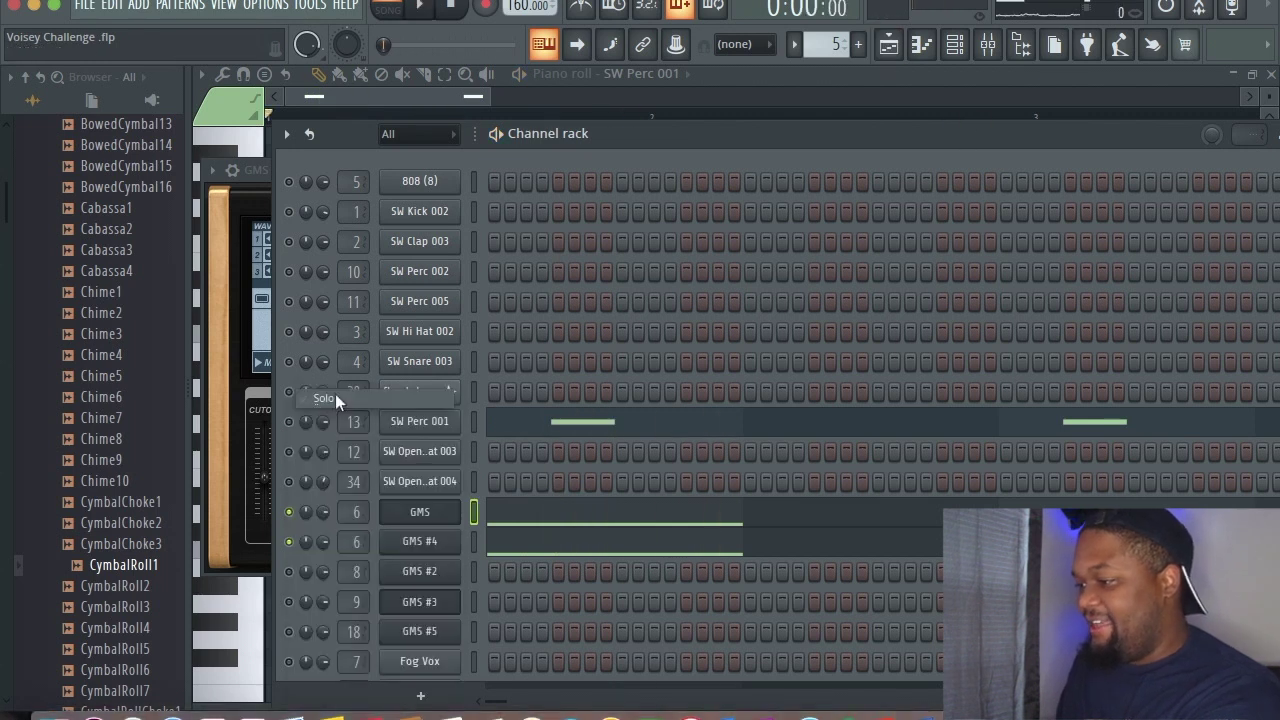
{"action": "right_click", "coordinate": [288, 543]}
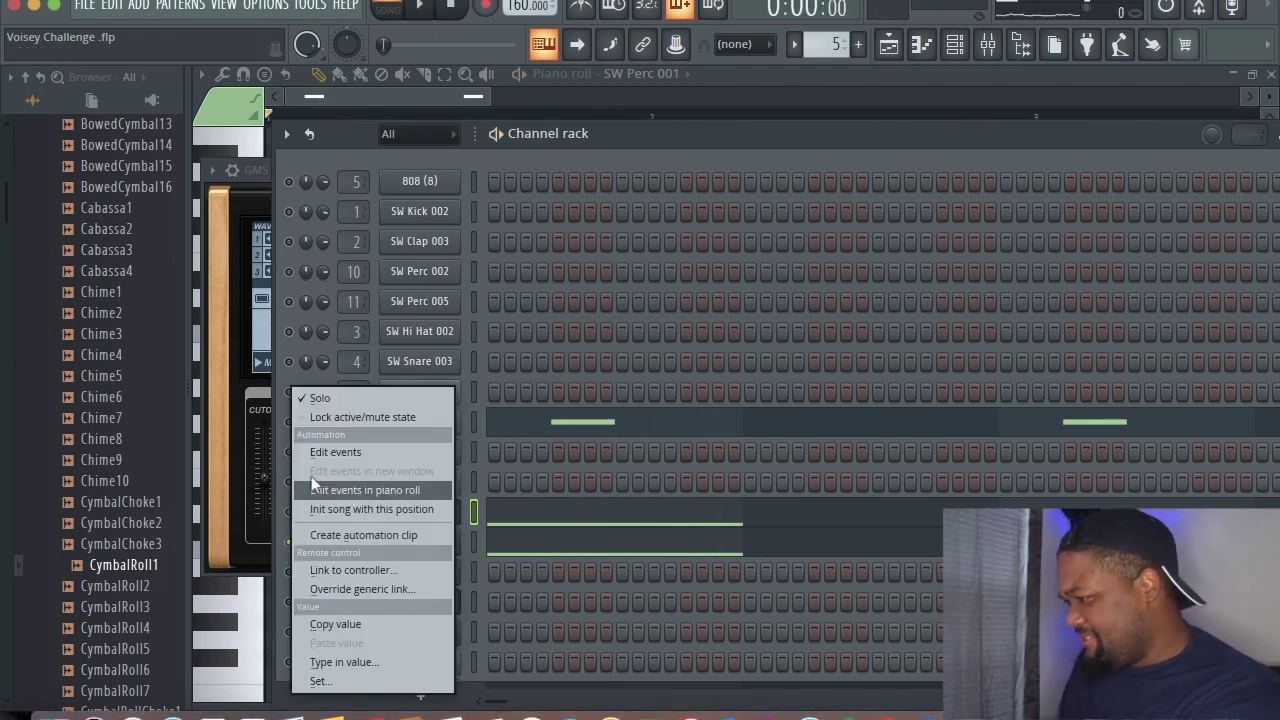
{"action": "left_click", "coordinate": [341, 406]}
- Return to the playlist and select Pattern 12 from its clip on Track 10
{"action": "left_click", "coordinate": [888, 44]}
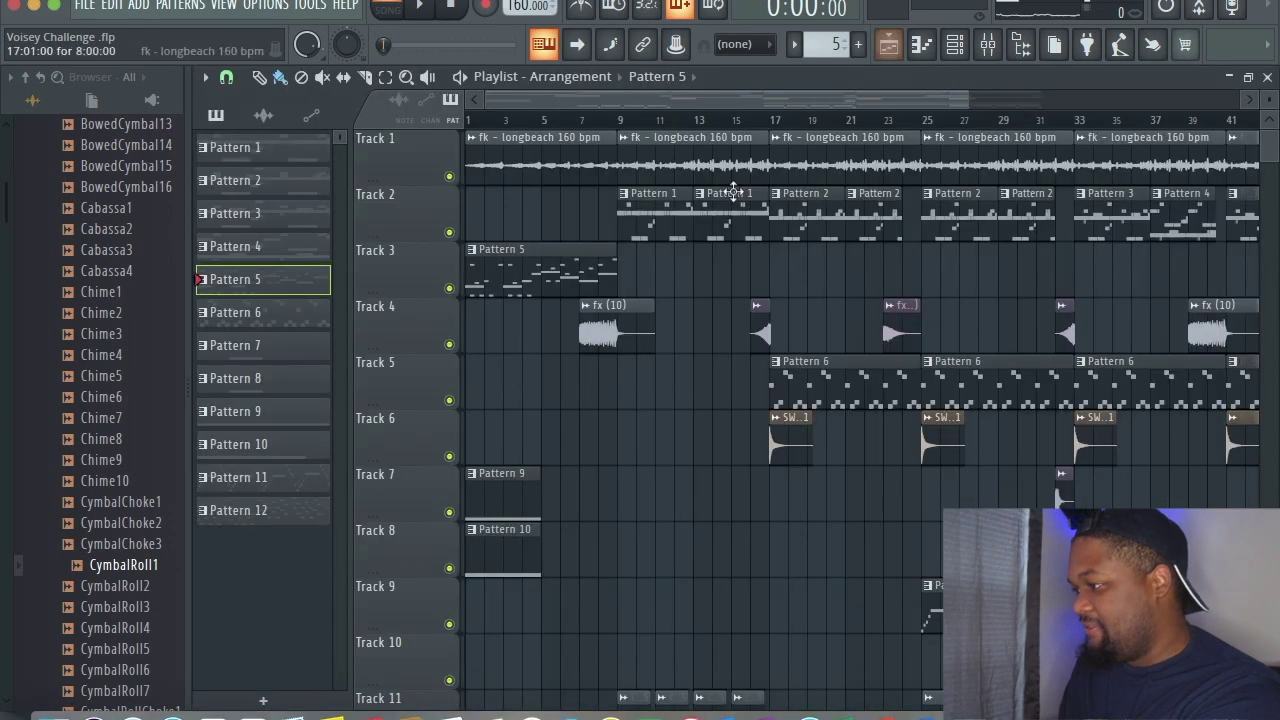
{"action": "left_click_drag", "start_coordinate": [962, 103], "coordinate": [1068, 128]}
{"action": "scroll", "coordinate": [1228, 263], "scroll_direction": "down", "scroll_amount": 3}
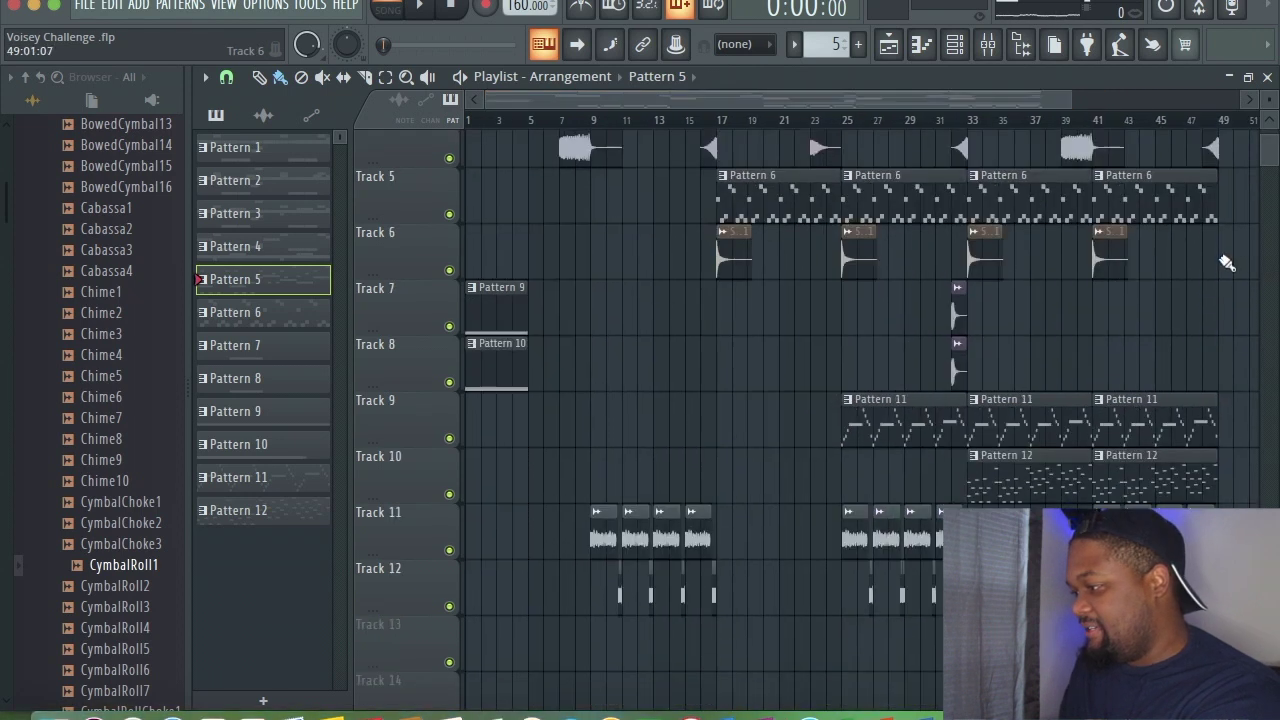
{"action": "left_click", "coordinate": [999, 489]}
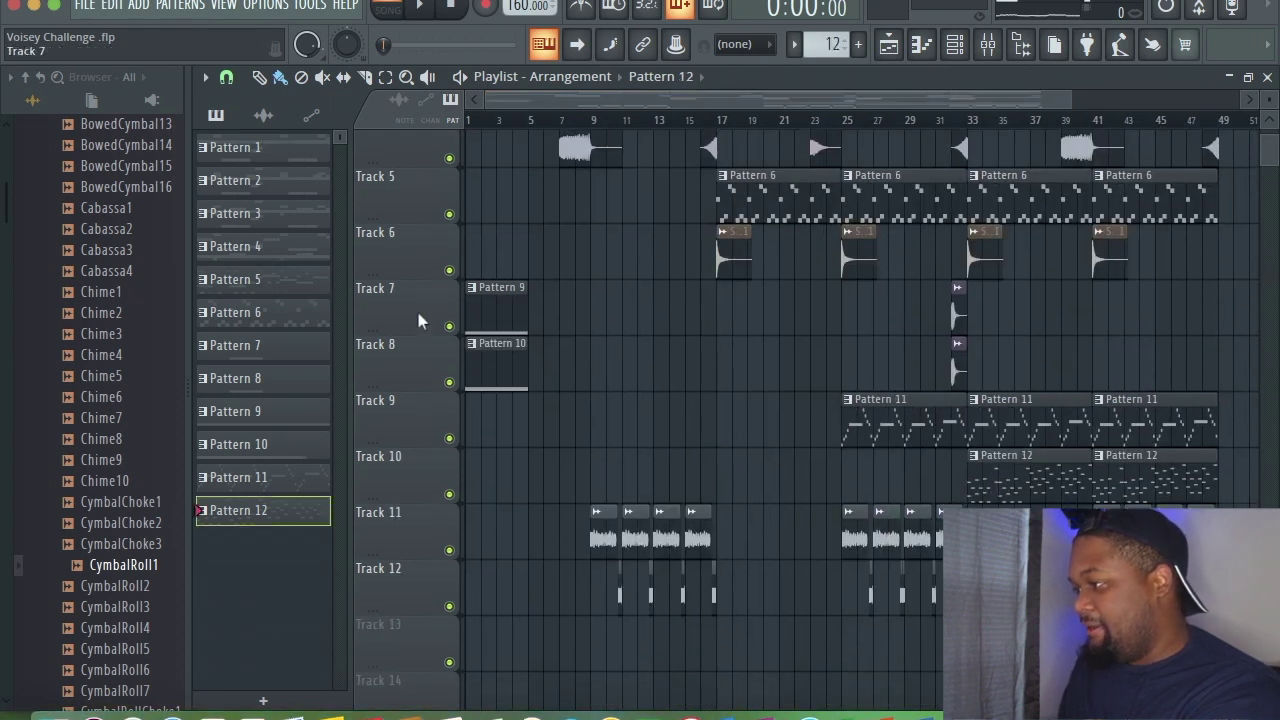
- Open the FLEX channel's notes for Pattern 12 in the piano roll
{"action": "left_click", "coordinate": [956, 46]}
{"action": "scroll", "coordinate": [776, 416], "scroll_direction": "down", "scroll_amount": 5}
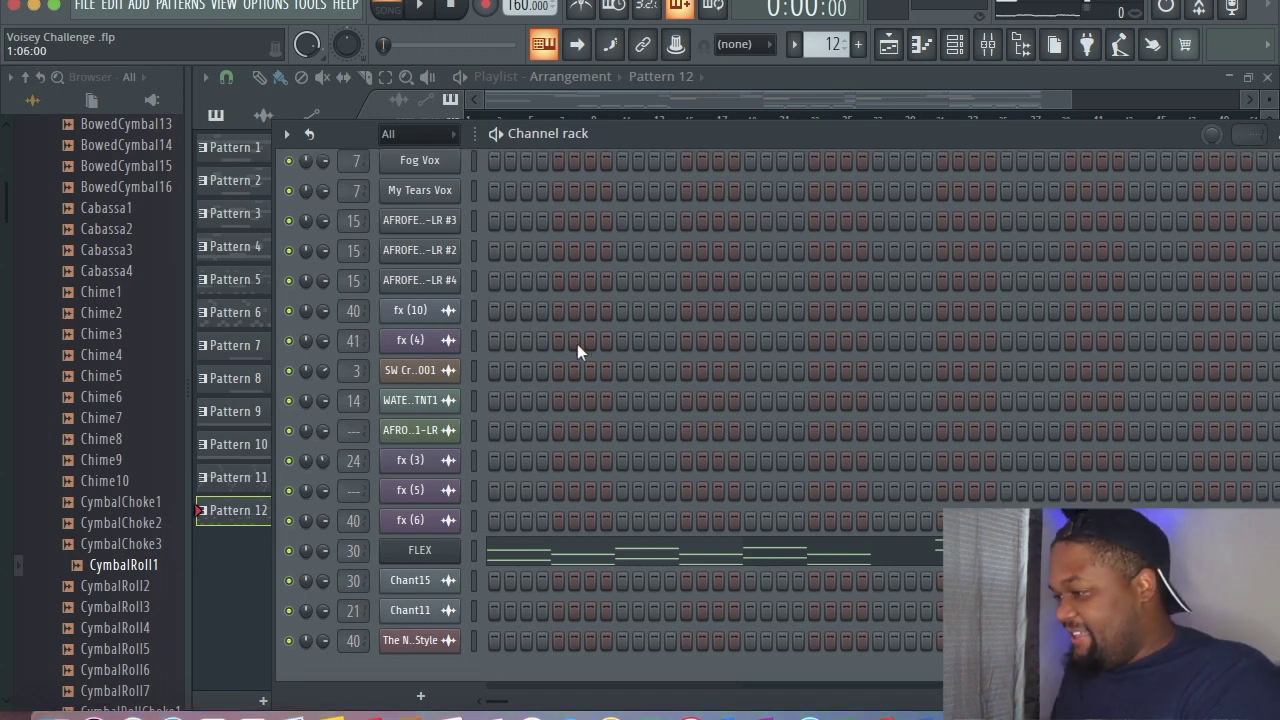
{"action": "scroll", "coordinate": [580, 342], "scroll_direction": "up", "scroll_amount": 5}
{"action": "scroll", "coordinate": [594, 336], "scroll_direction": "down", "scroll_amount": 5}
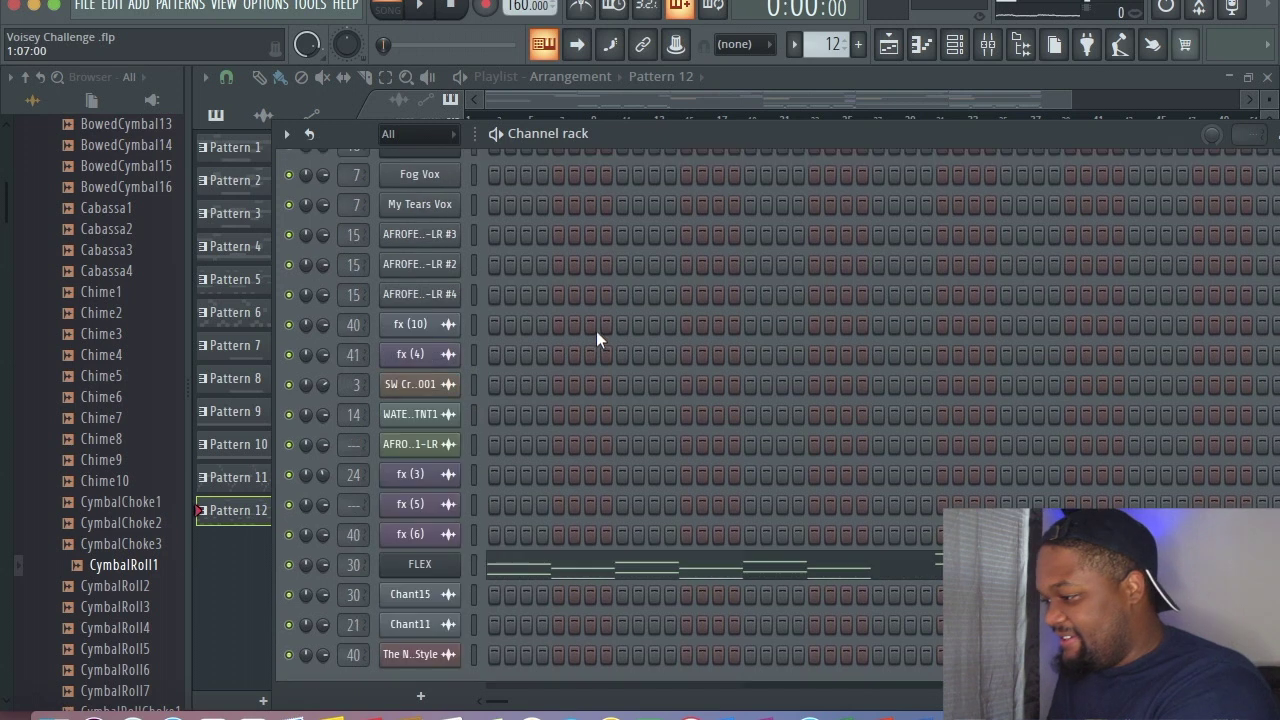
{"action": "left_click", "coordinate": [520, 561]}
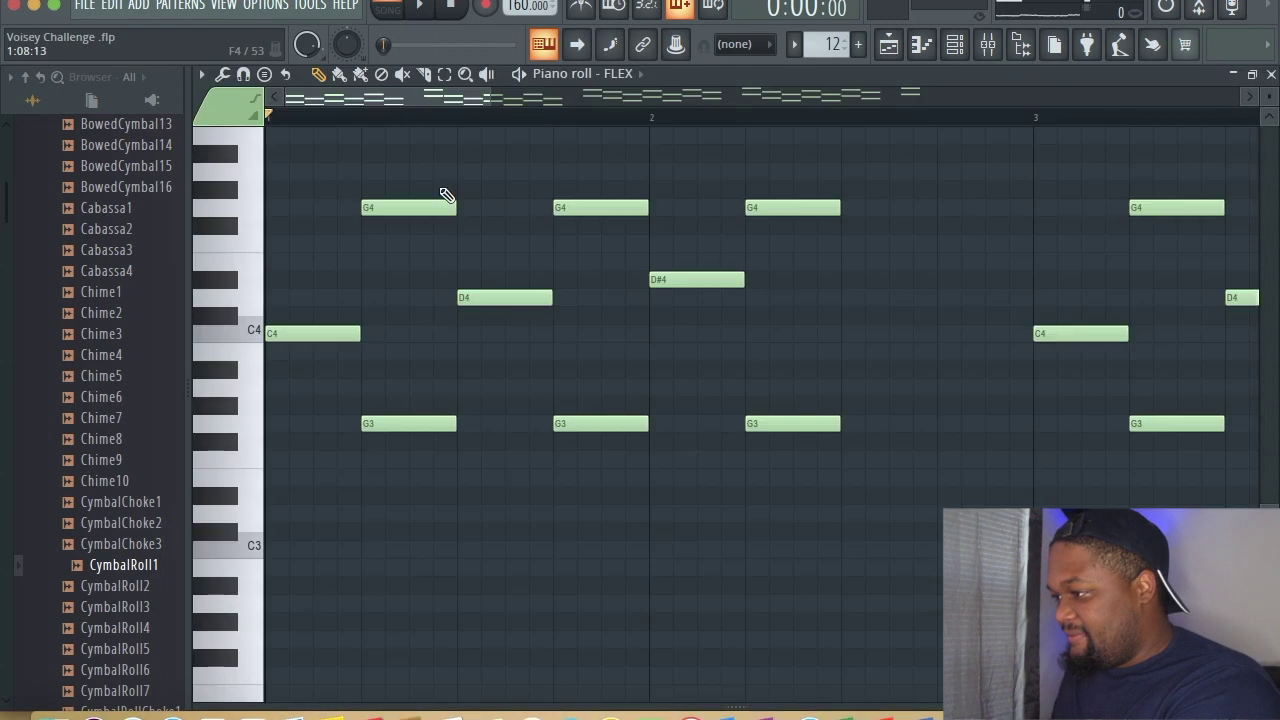
- Play Pattern 12 and examine the full FLEX melody, from its lower notes to the upper octaves
{"action": "left_click", "coordinate": [410, 5]}
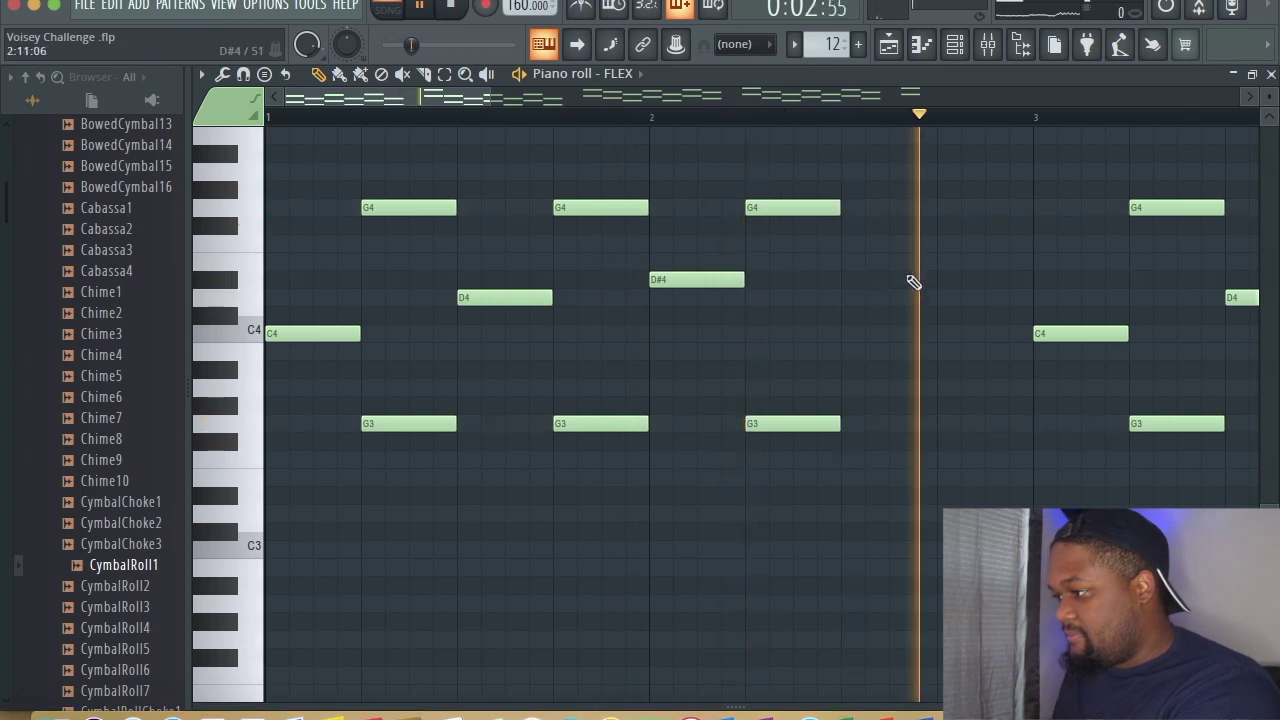
{"action": "scroll", "coordinate": [914, 280], "scroll_direction": "up", "scroll_amount": 5}
{"action": "left_click", "coordinate": [940, 305]}
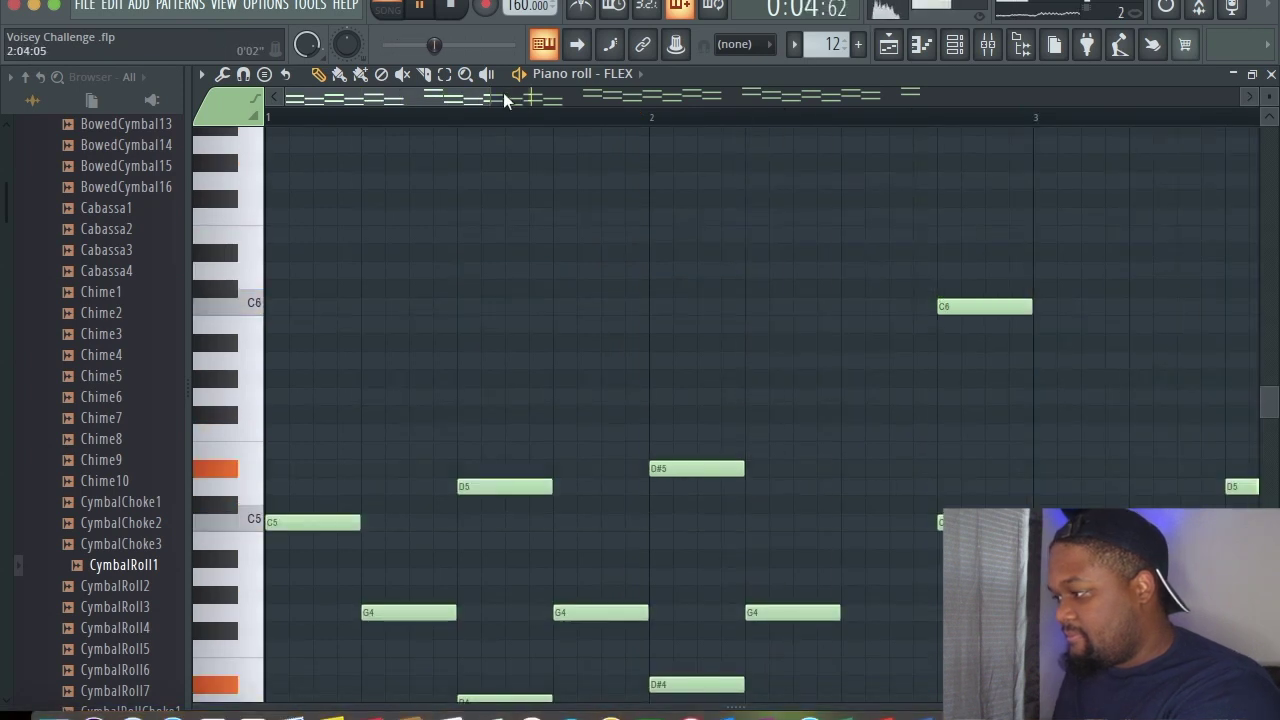
{"action": "left_click_drag", "start_coordinate": [490, 97], "coordinate": [849, 142]}
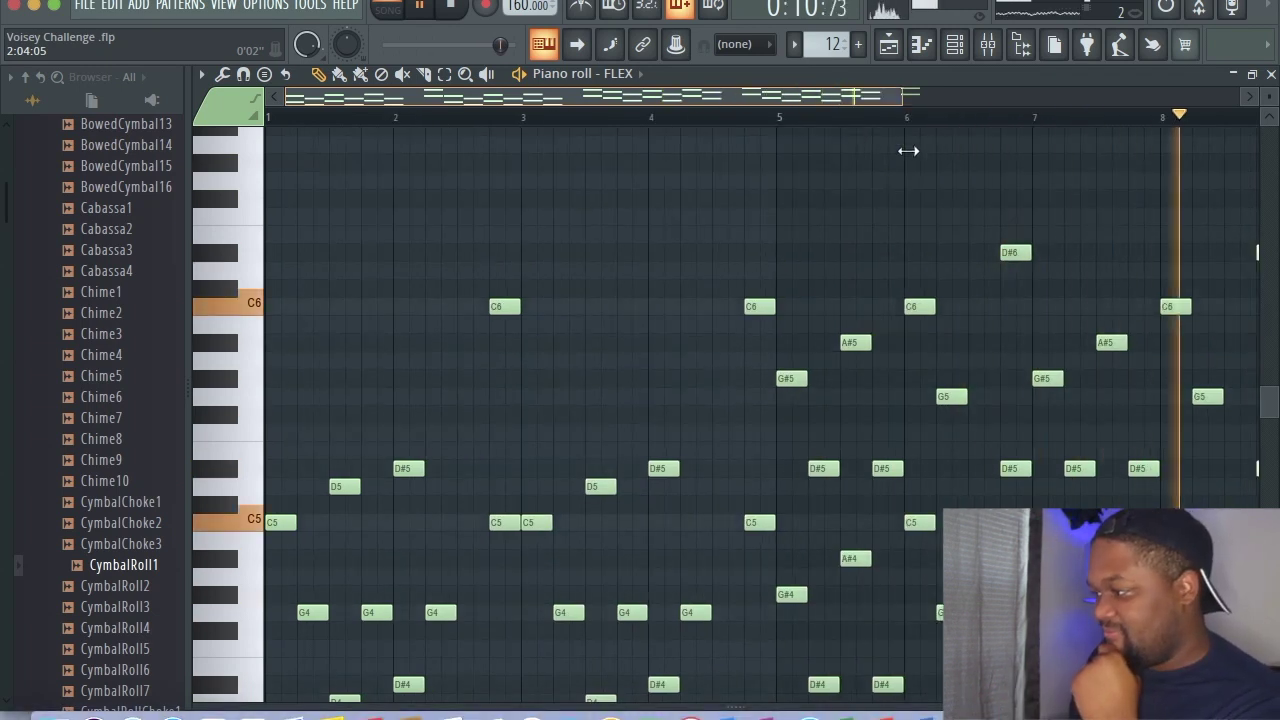
{"action": "left_click_drag", "start_coordinate": [909, 149], "coordinate": [1037, 157]}
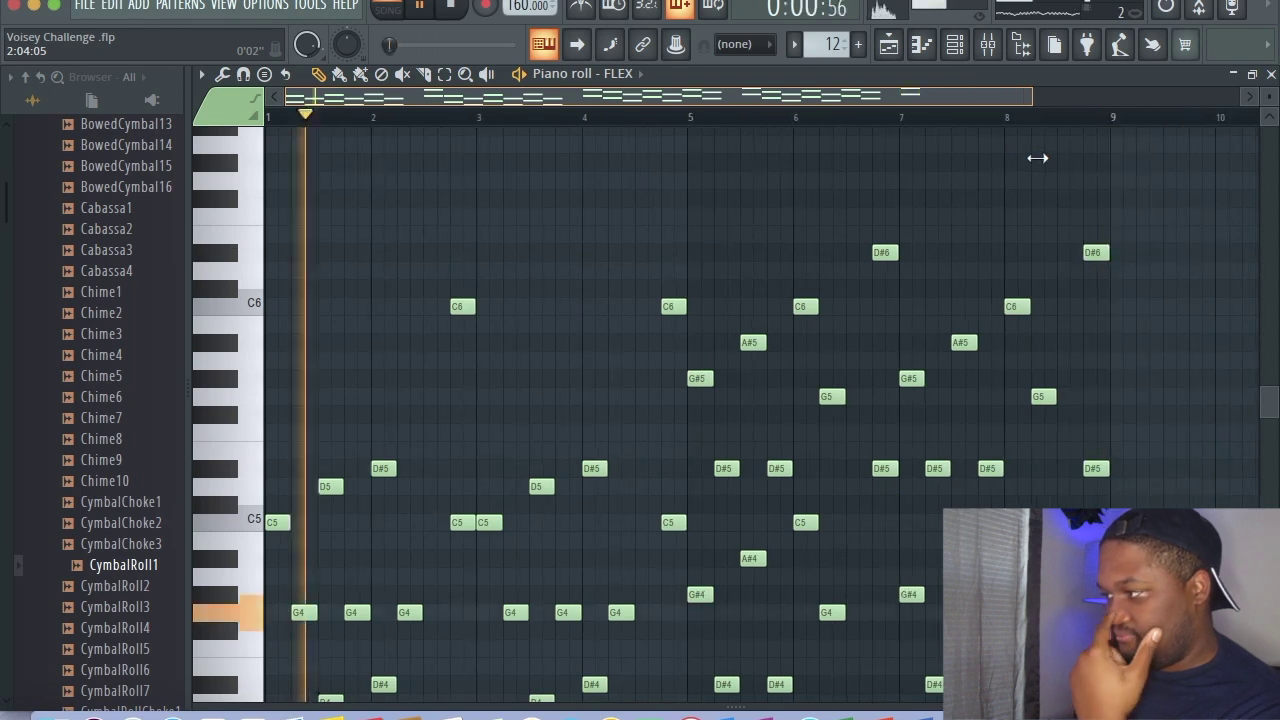
- Play the whole arrangement in song mode from the playlist and review the clips on Tracks 1 to 12
{"action": "left_click", "coordinate": [893, 46]}
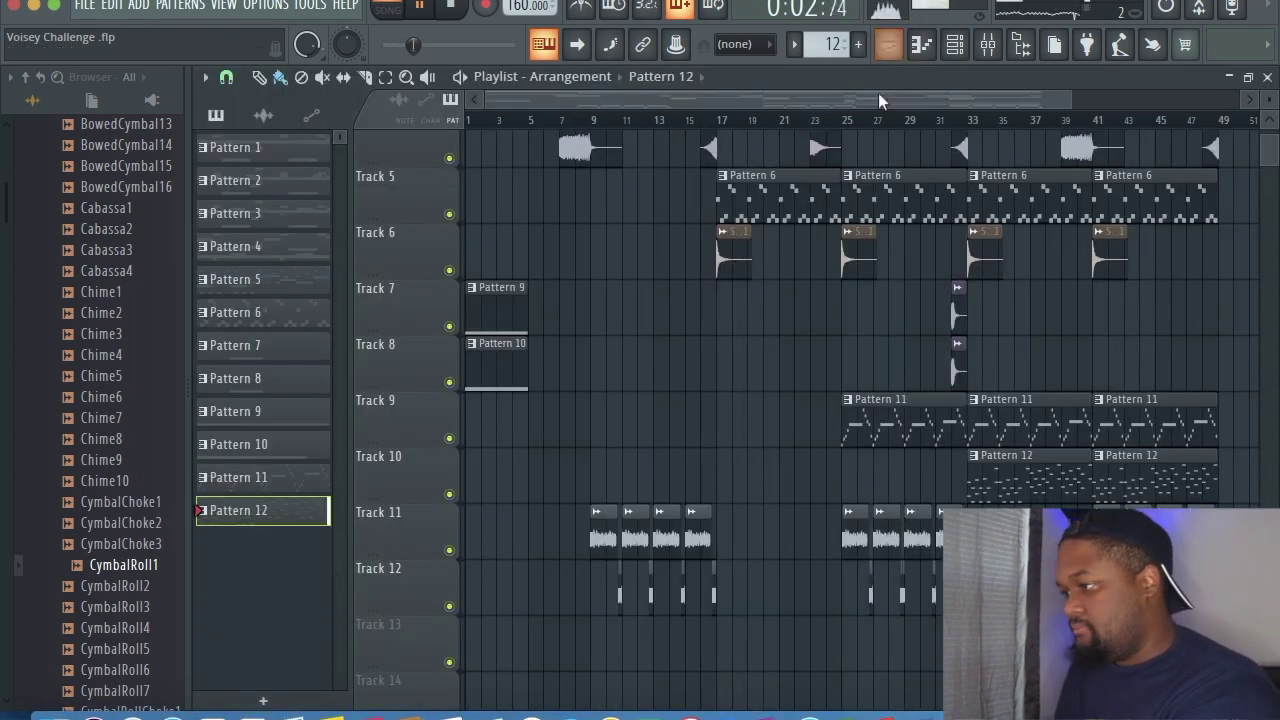
{"action": "left_click", "coordinate": [421, 9]}
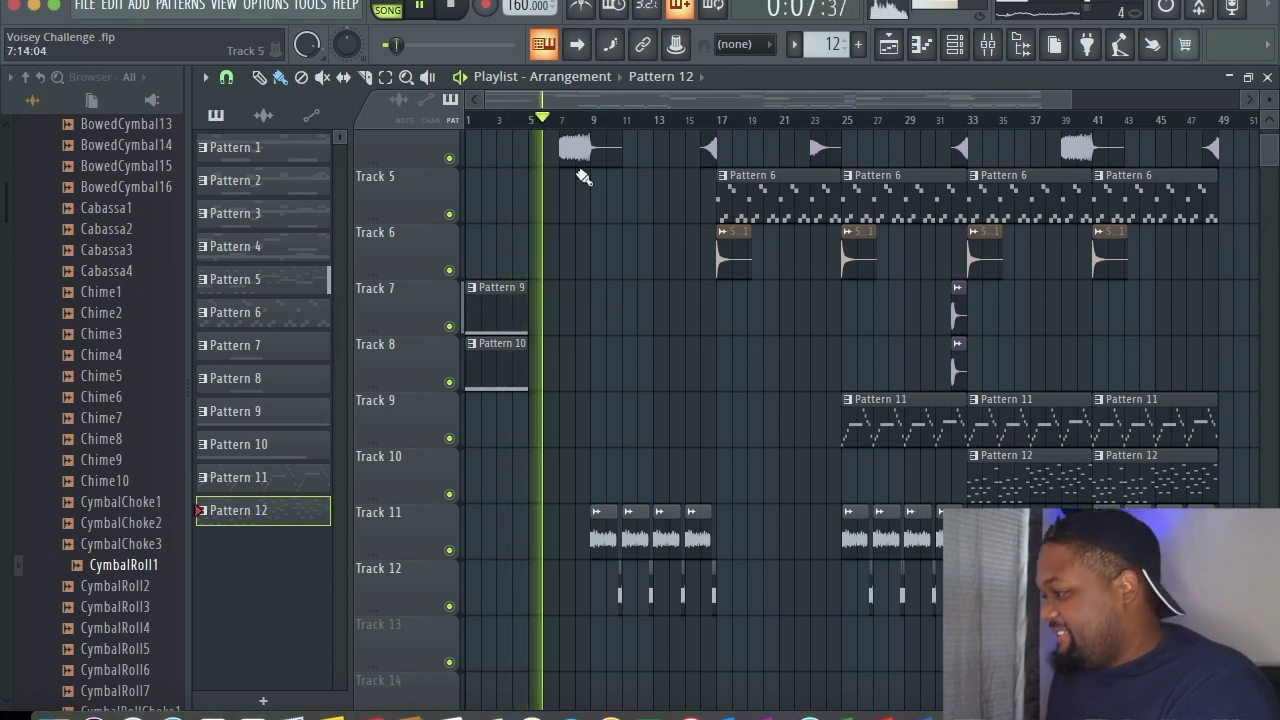
{"action": "left_click_drag", "start_coordinate": [1070, 101], "coordinate": [1235, 108]}
{"action": "scroll", "coordinate": [1257, 180], "scroll_direction": "down", "scroll_amount": 10}
{"action": "scroll", "coordinate": [1247, 211], "scroll_direction": "up", "scroll_amount": 8}
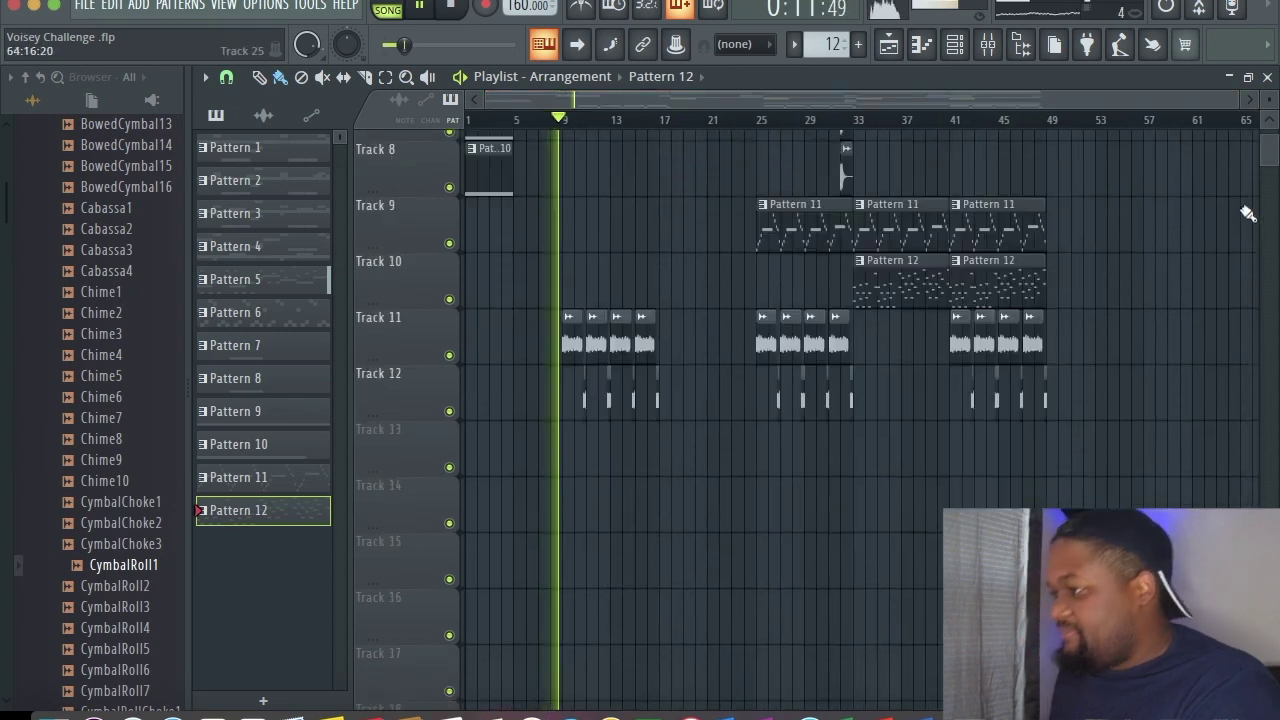
{"action": "scroll", "coordinate": [1248, 213], "scroll_direction": "up", "scroll_amount": 5}
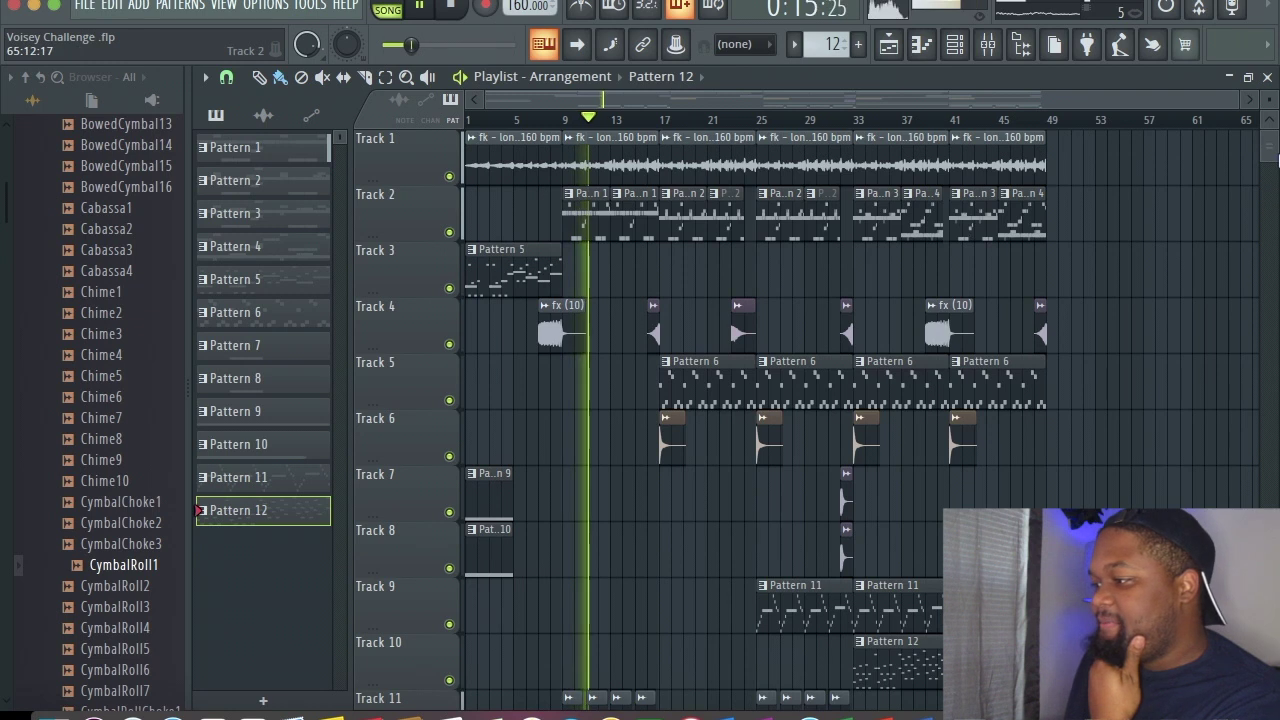
{"action": "scroll", "coordinate": [1270, 172], "scroll_direction": "down", "scroll_amount": 7}
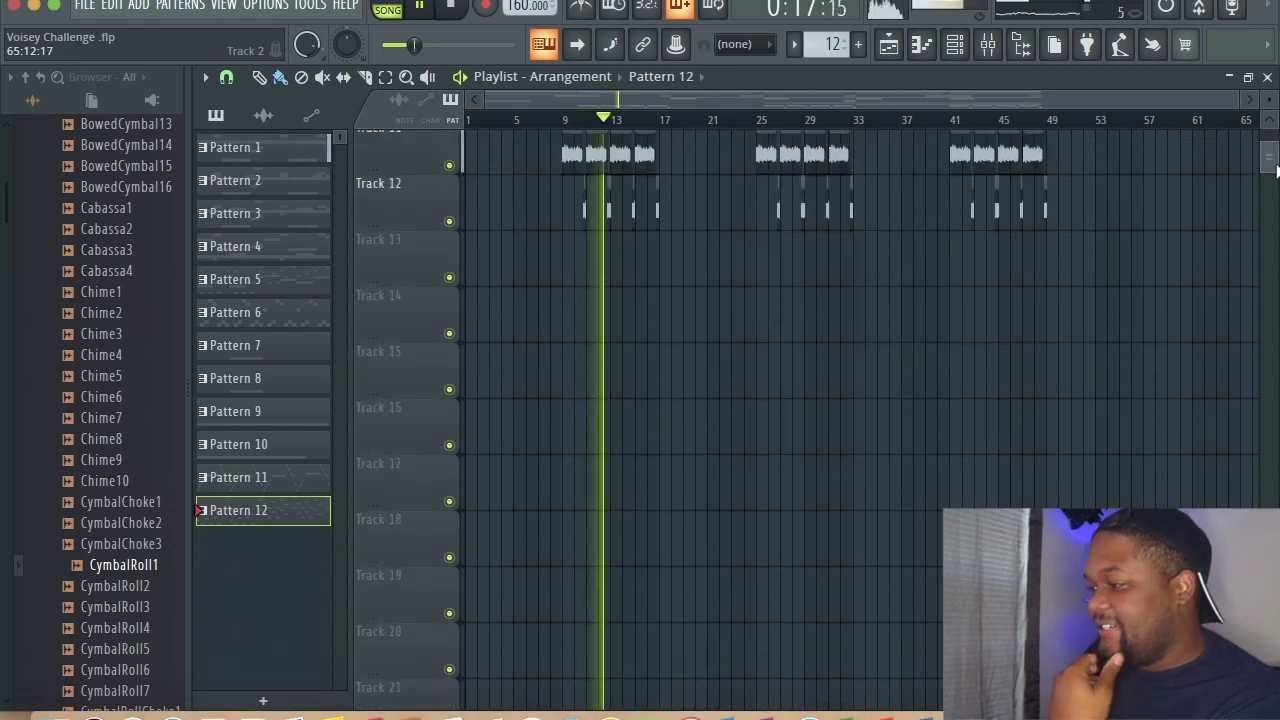
{"action": "scroll", "coordinate": [1270, 172], "scroll_direction": "up", "scroll_amount": 3}
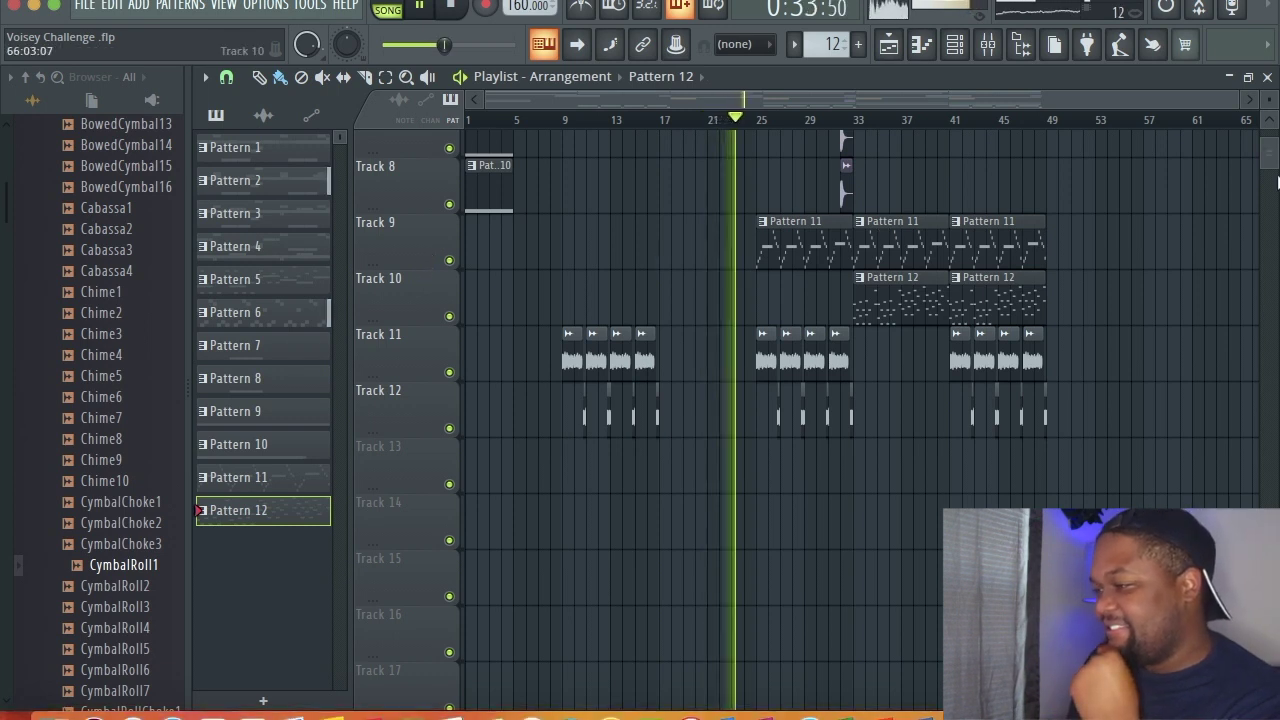
{"action": "scroll", "coordinate": [1274, 165], "scroll_direction": "up", "scroll_amount": 5}
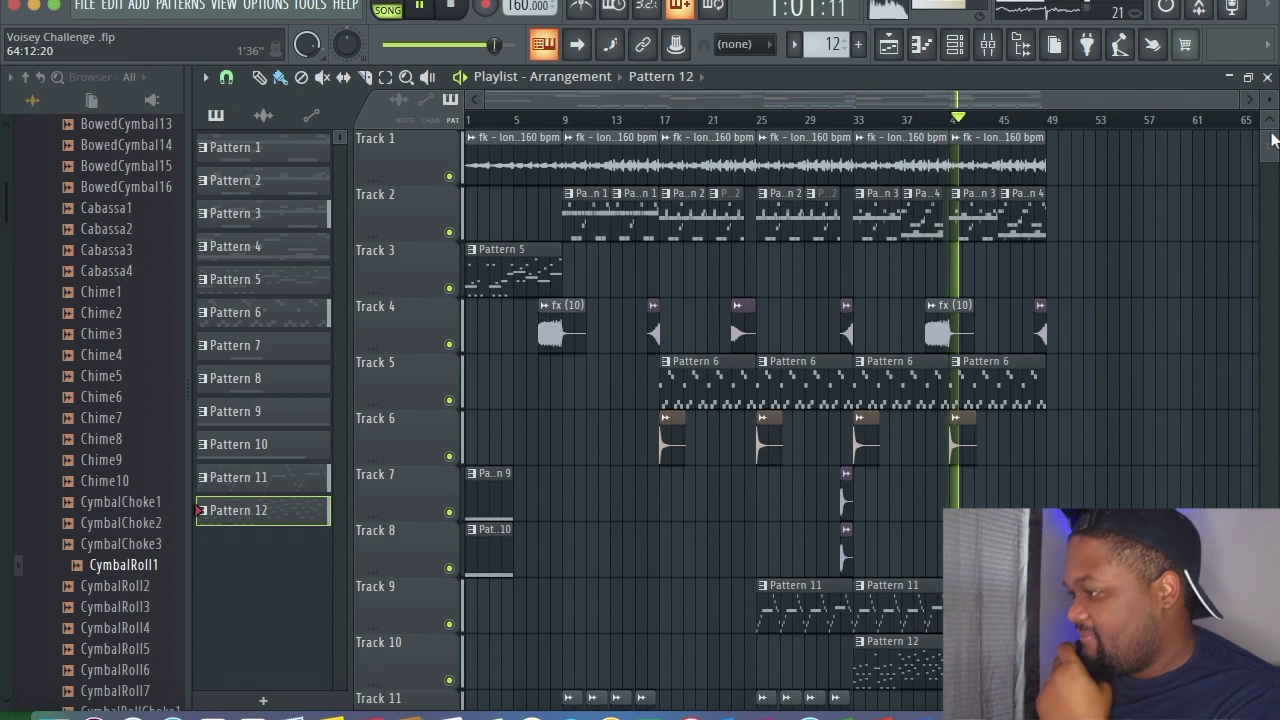
{"action": "scroll", "coordinate": [1273, 140], "scroll_direction": "down", "scroll_amount": 5}
{"action": "scroll", "coordinate": [1275, 136], "scroll_direction": "up", "scroll_amount": 5}
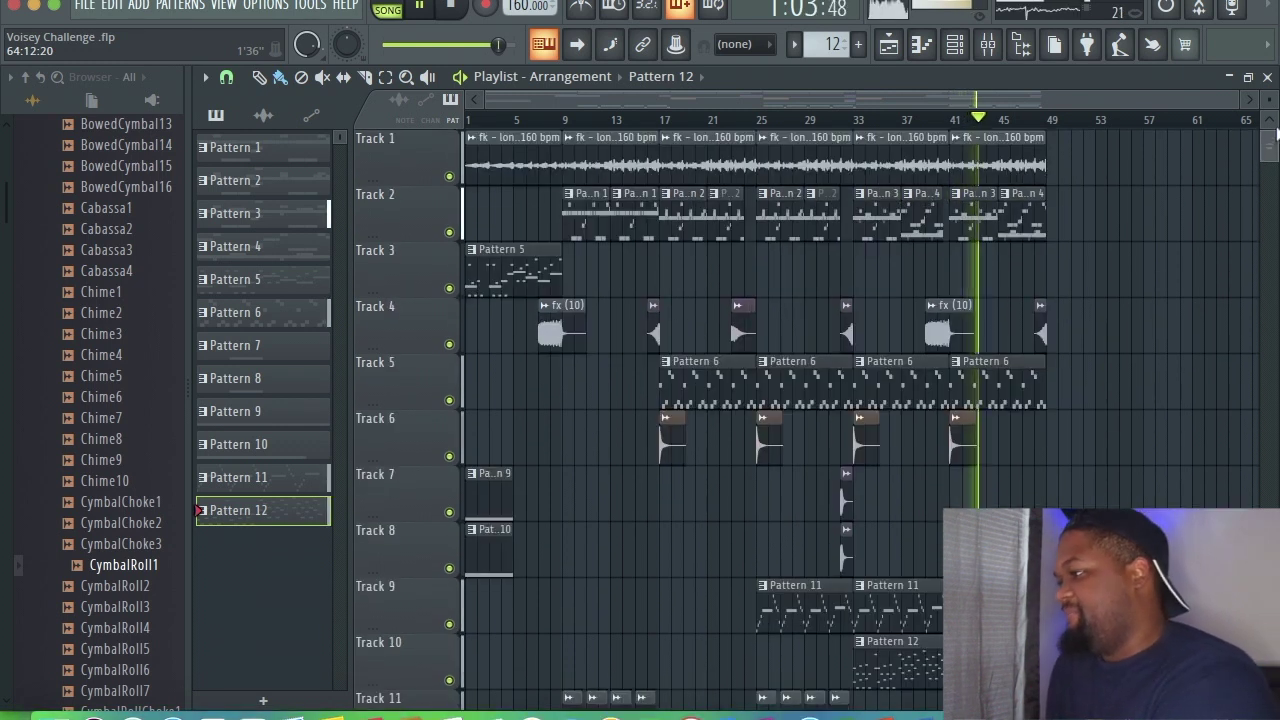